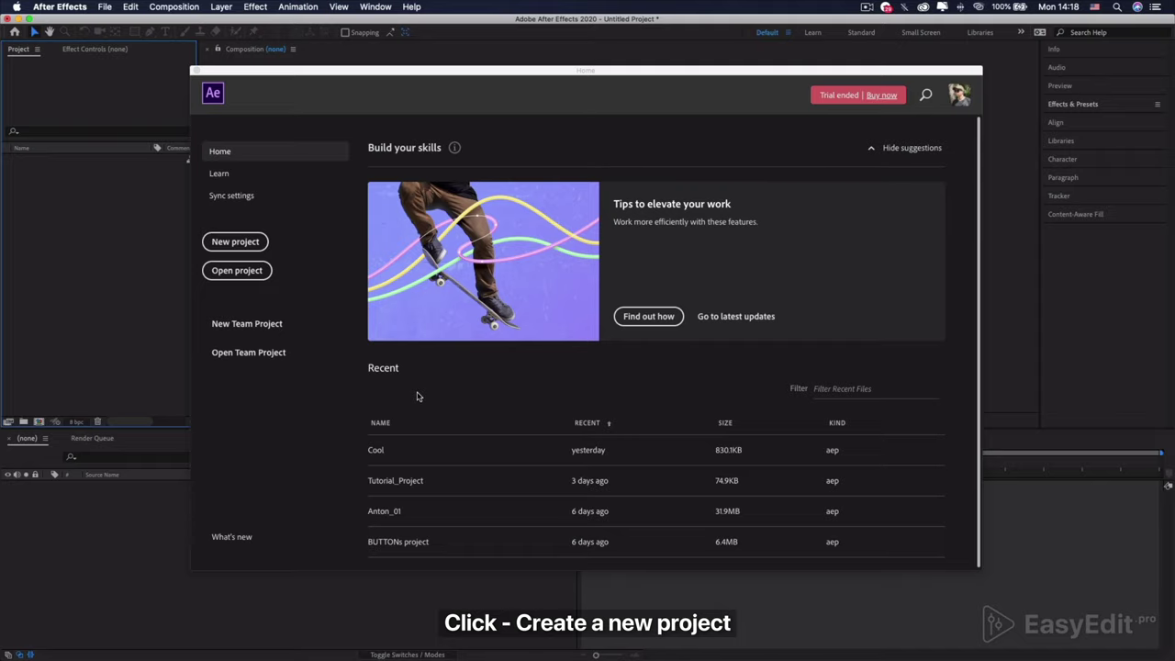
- Create a new untitled project from the After Effects Home screen
{"action": "left_click", "coordinate": [236, 243]}
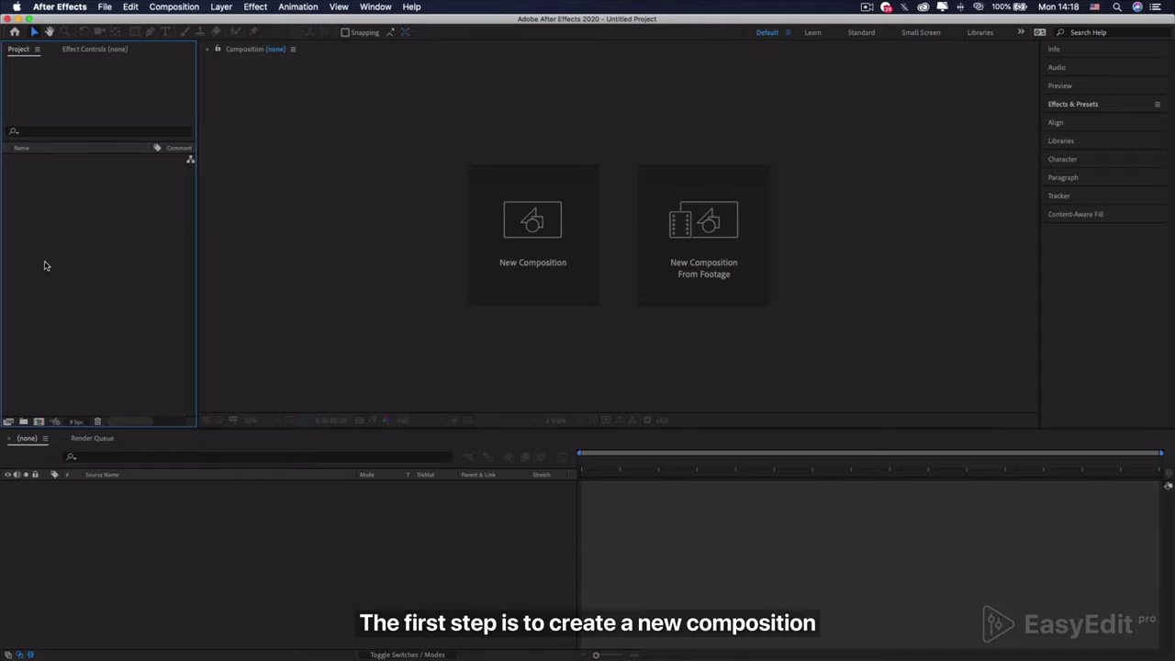
- Start a new composition sized 1920×1080, with the aspect ratio lock turned off
{"action": "left_click", "coordinate": [39, 423]}
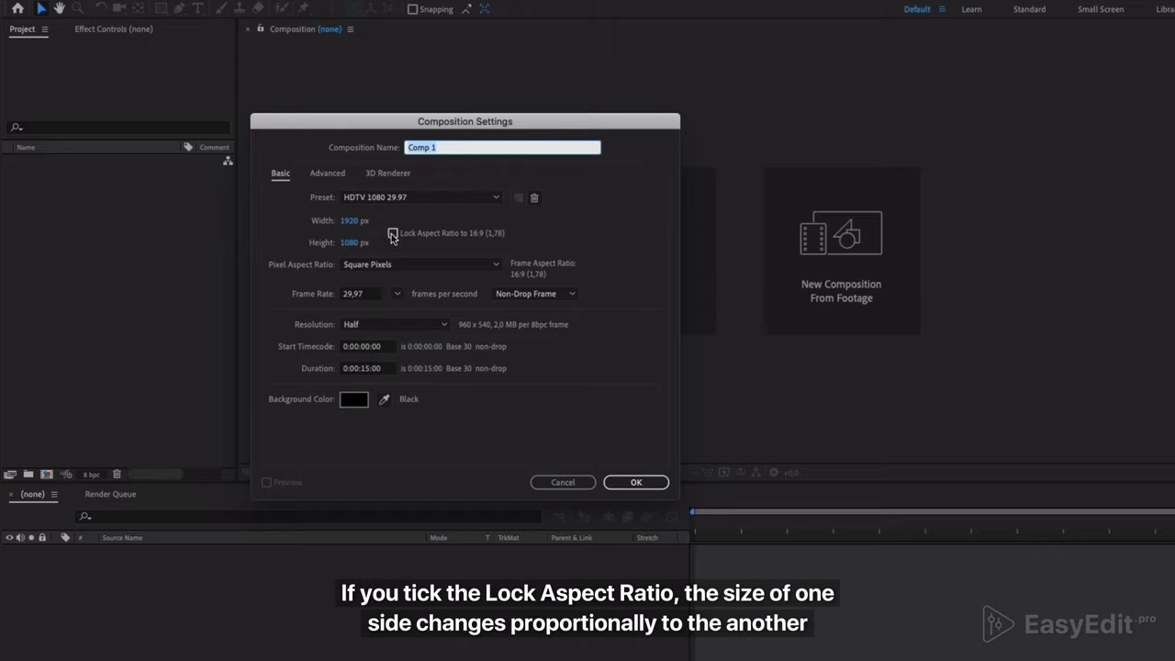
{"action": "left_click", "coordinate": [392, 235]}
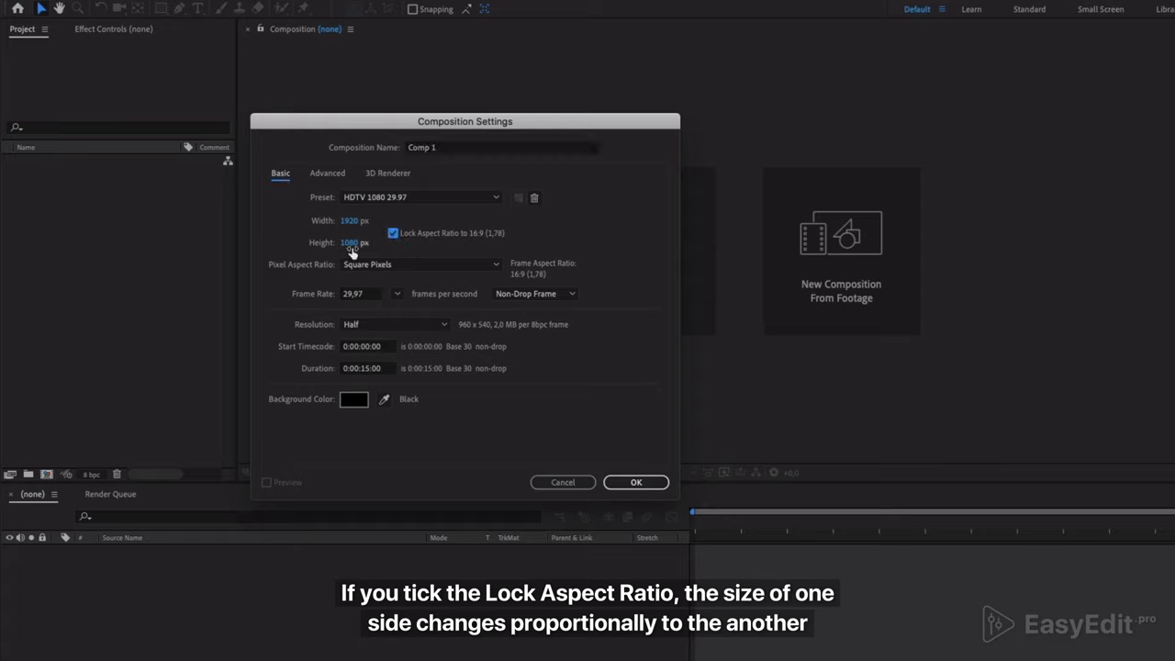
{"action": "left_click", "coordinate": [363, 243]}
{"action": "type", "text": "1"}
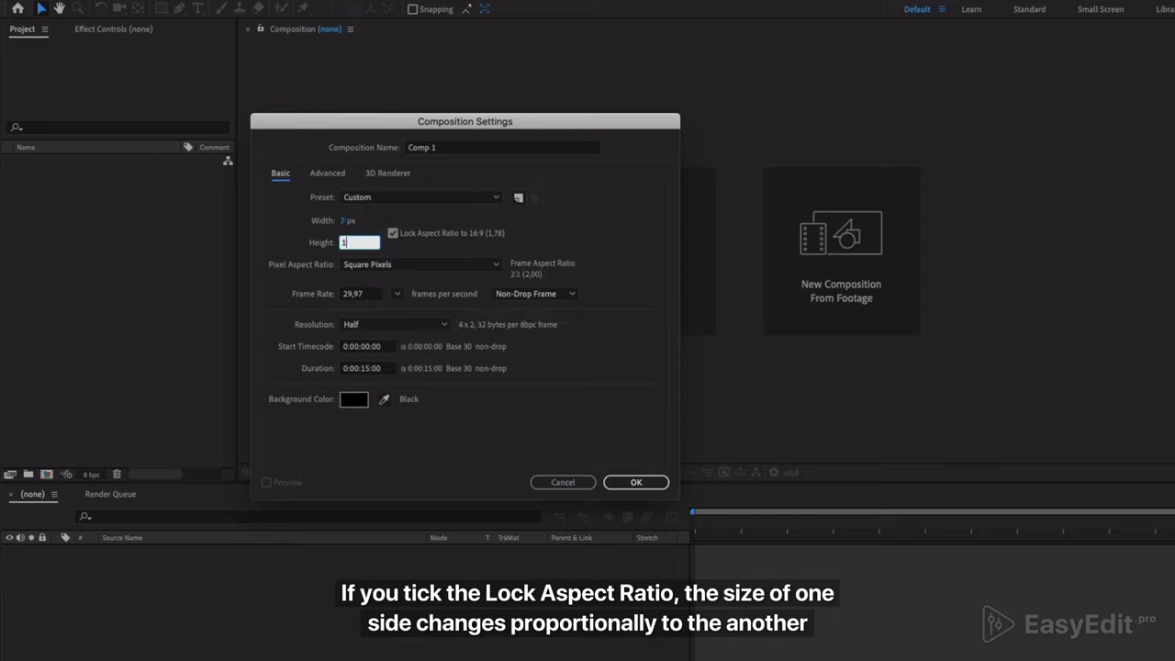
{"action": "type", "text": "920"}
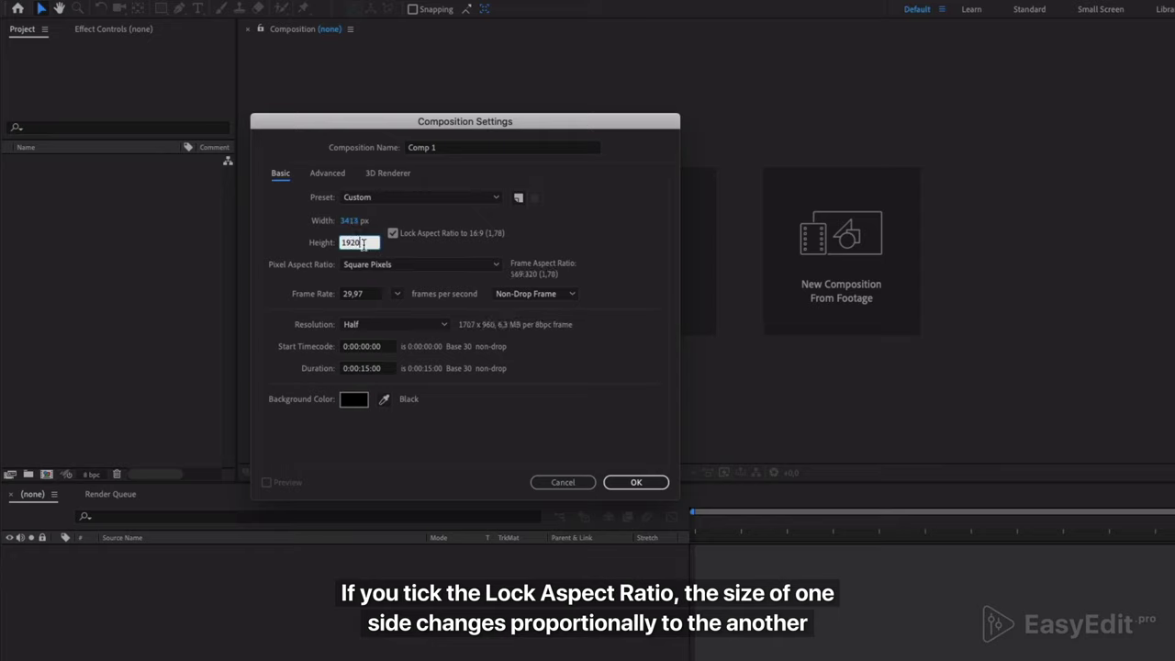
{"action": "left_click", "coordinate": [352, 223]}
{"action": "type", "text": "10"}
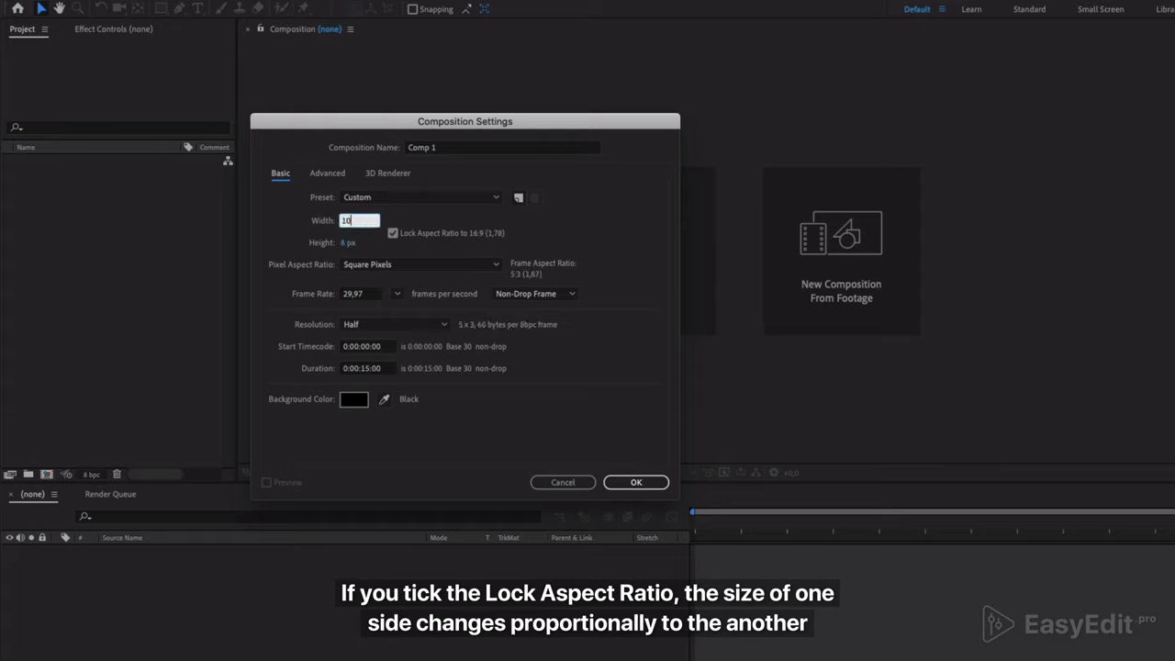
{"action": "type", "text": "80"}
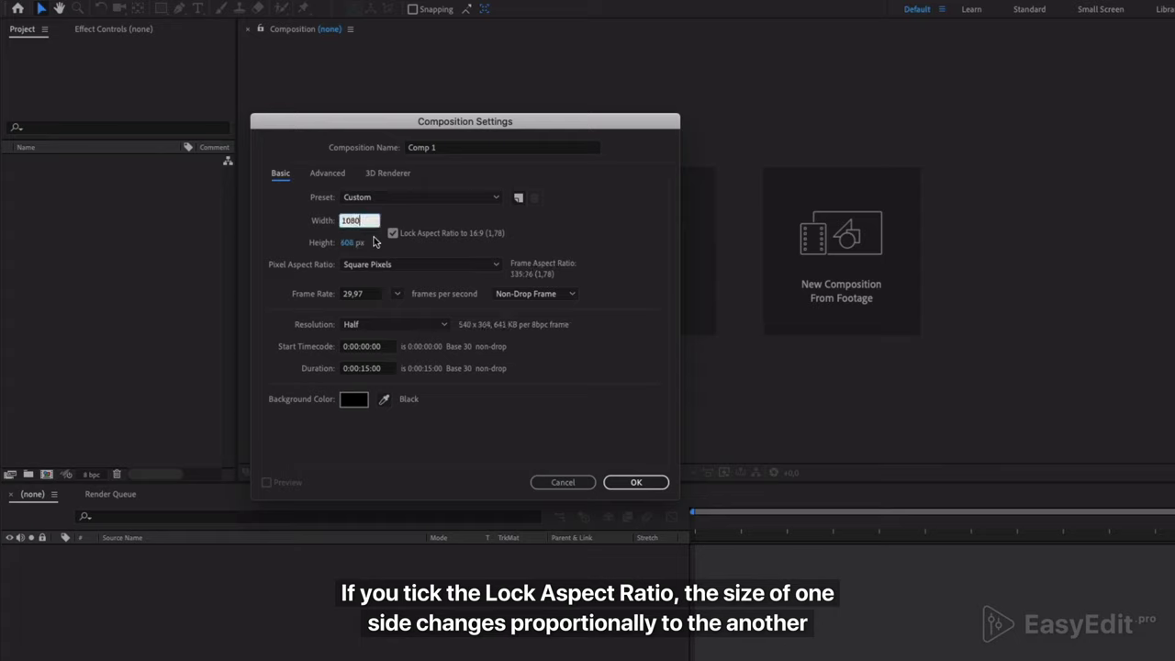
{"action": "left_click_drag", "start_coordinate": [373, 221], "coordinate": [336, 224]}
{"action": "type", "text": "1920"}
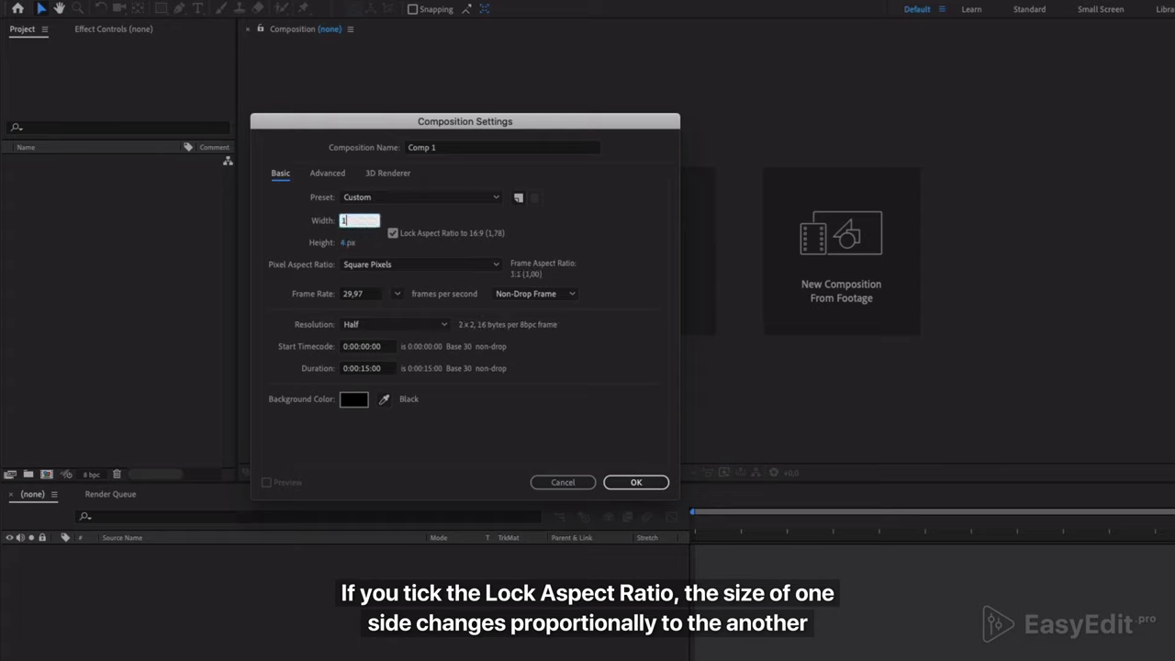
{"action": "left_click", "coordinate": [392, 234]}
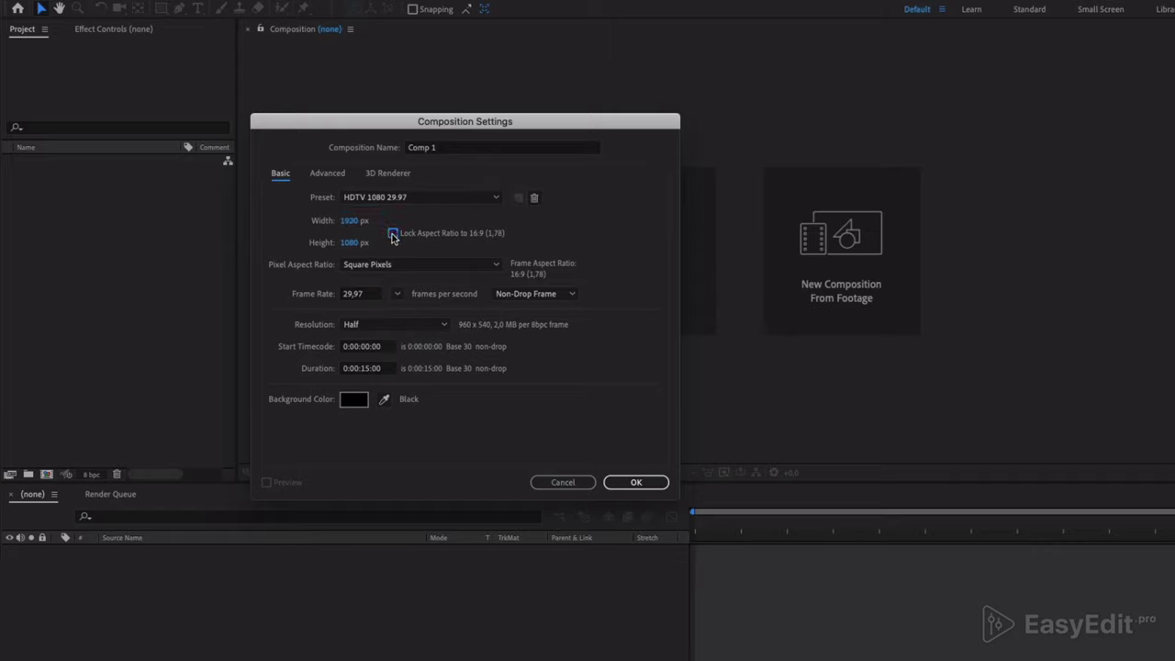
- Keep 29.97 fps, set a 20-second duration, and create Comp 1
{"action": "left_click", "coordinate": [395, 295]}
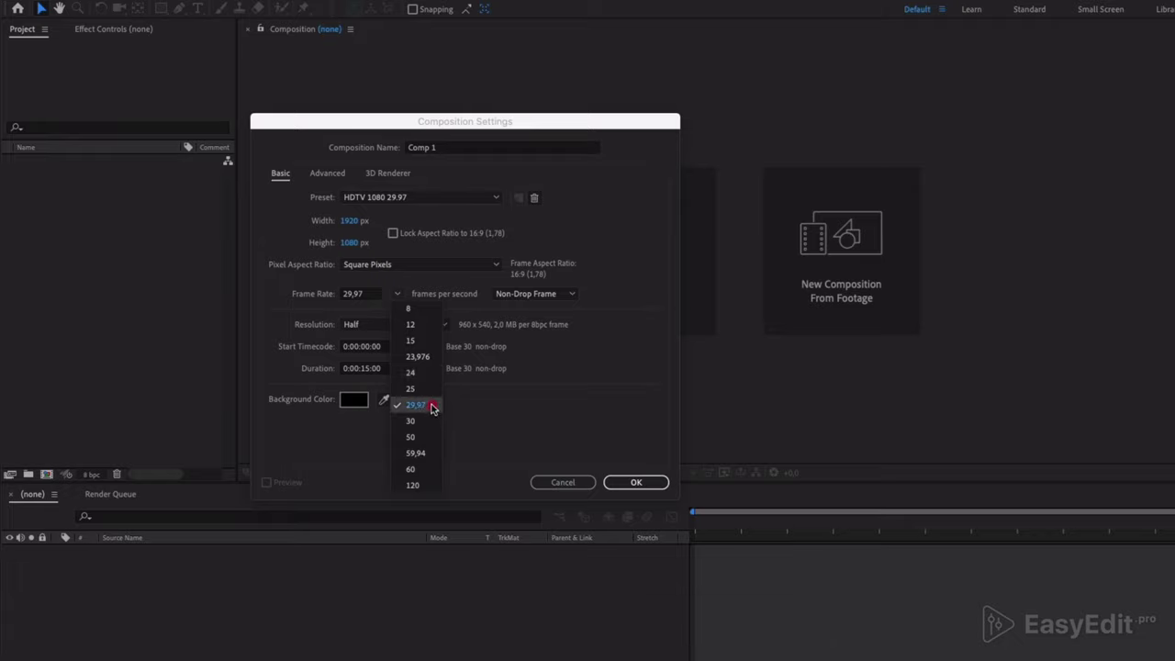
{"action": "left_click", "coordinate": [433, 408]}
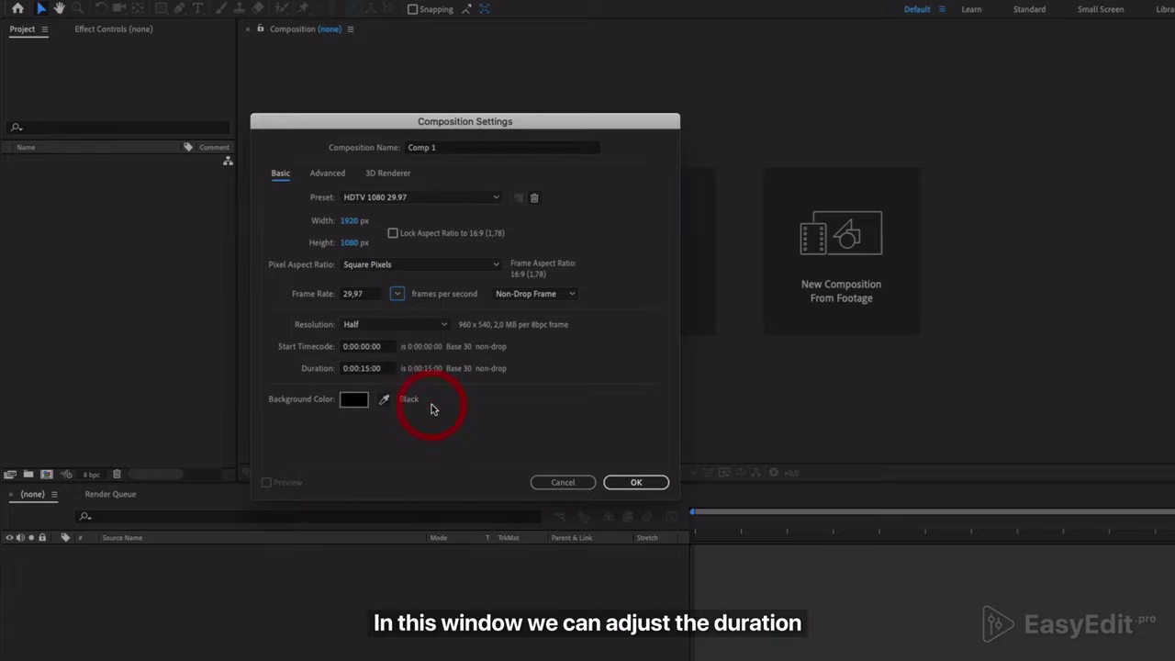
{"action": "left_click", "coordinate": [367, 368]}
{"action": "type", "text": "20"}
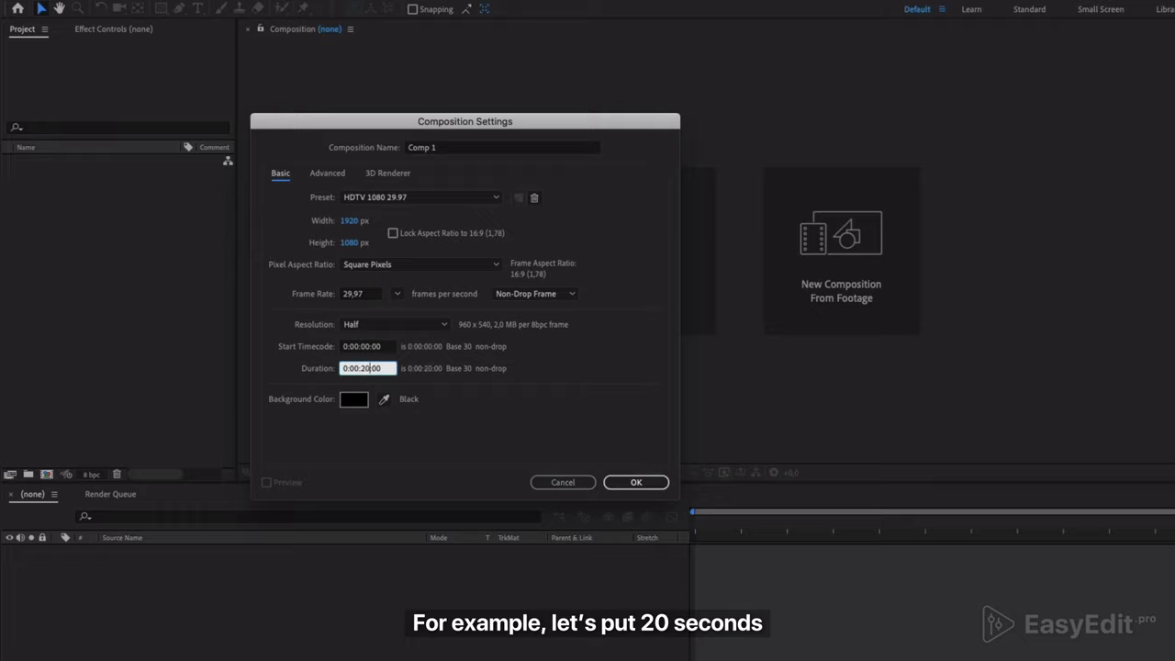
{"action": "left_click", "coordinate": [635, 483]}
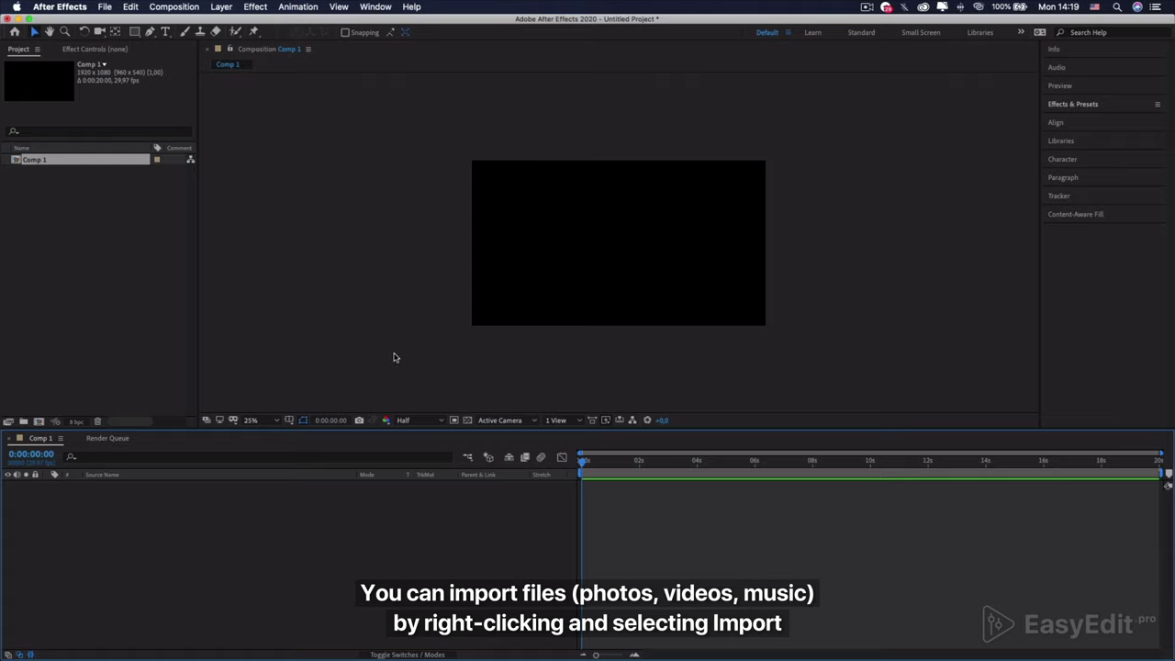
- Import Pexels Videos 2328902.mp4 into the Project panel, then cancel a second import dialog
{"action": "right_click", "coordinate": [100, 286]}
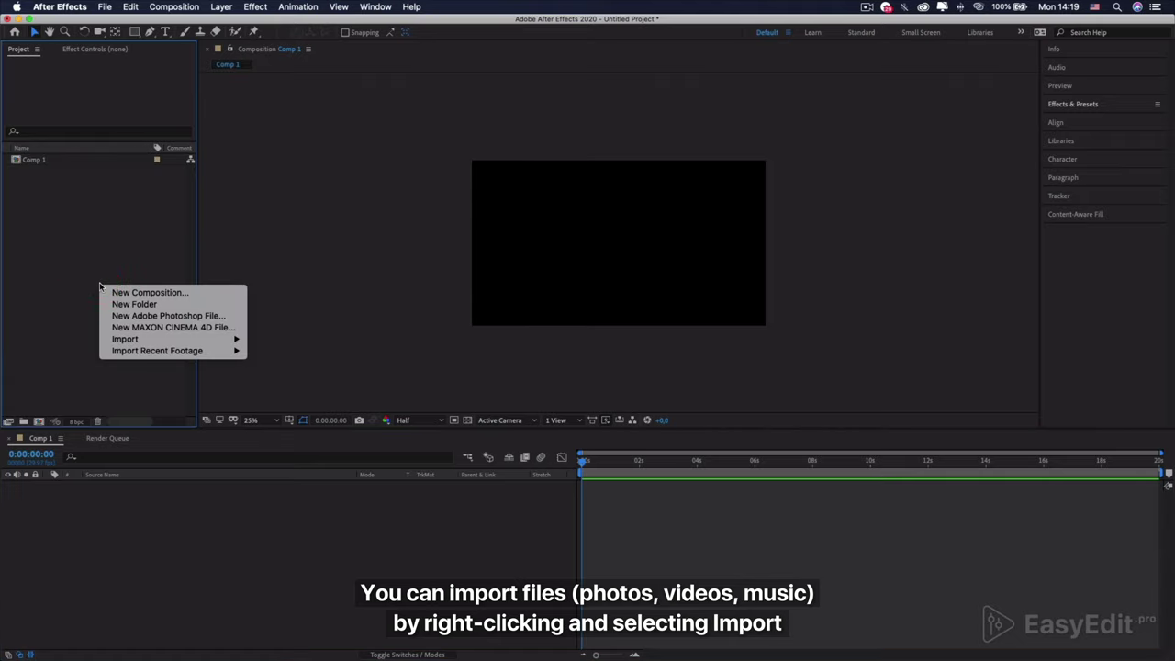
{"action": "mouse_move", "coordinate": [181, 339]}
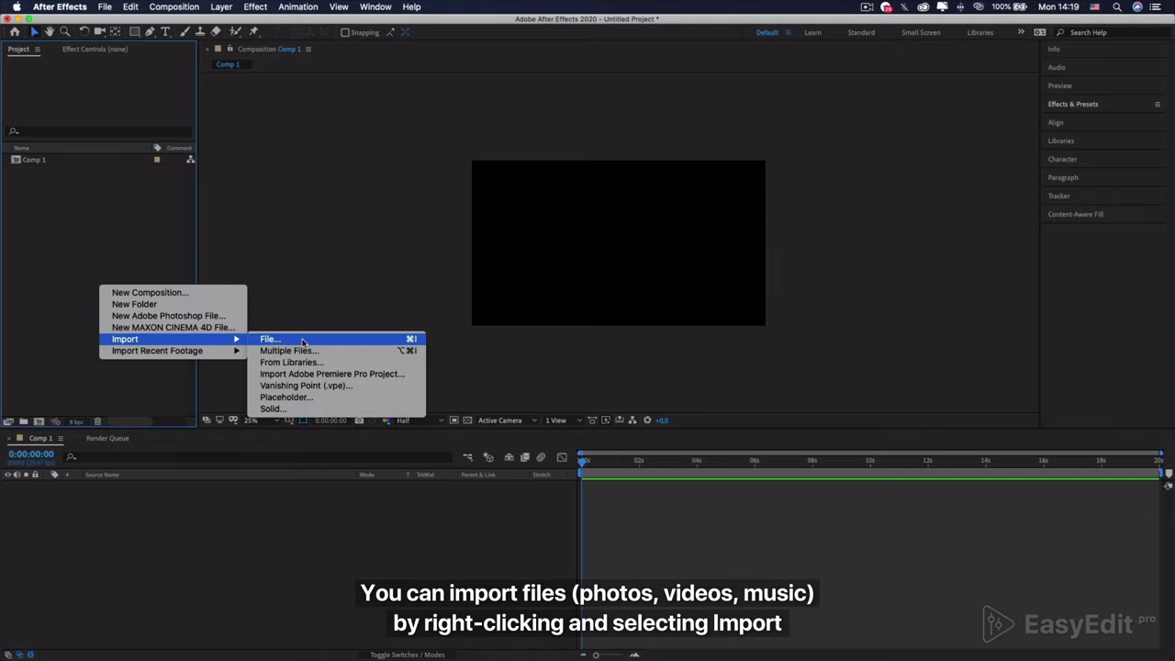
{"action": "left_click", "coordinate": [346, 339]}
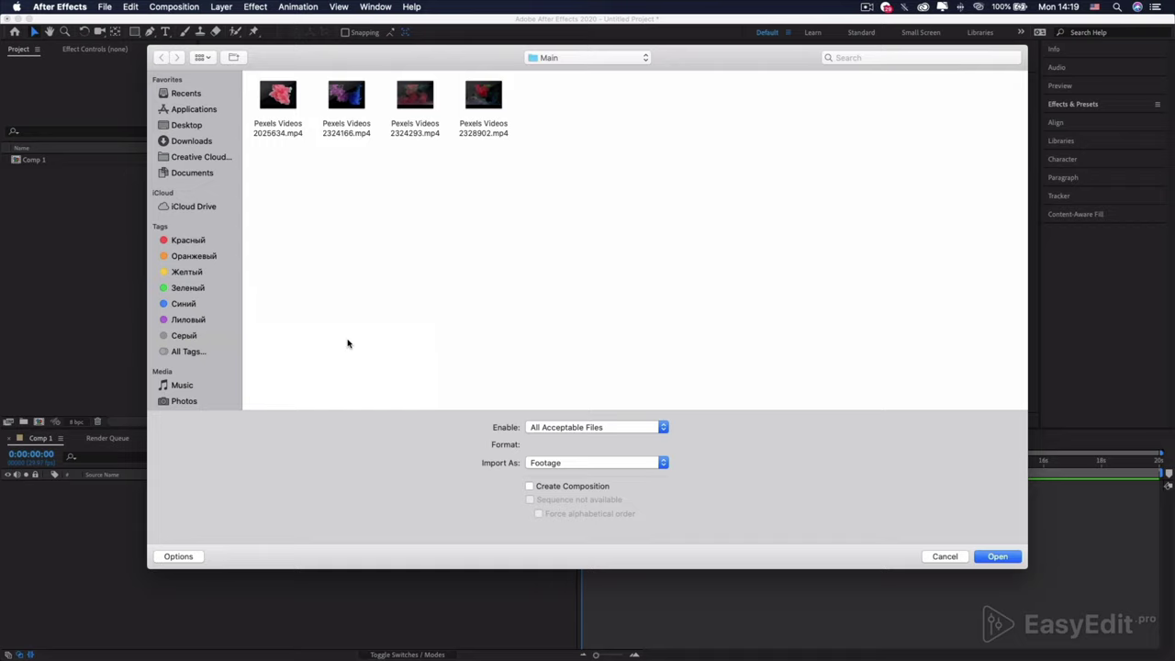
{"action": "left_click", "coordinate": [484, 129]}
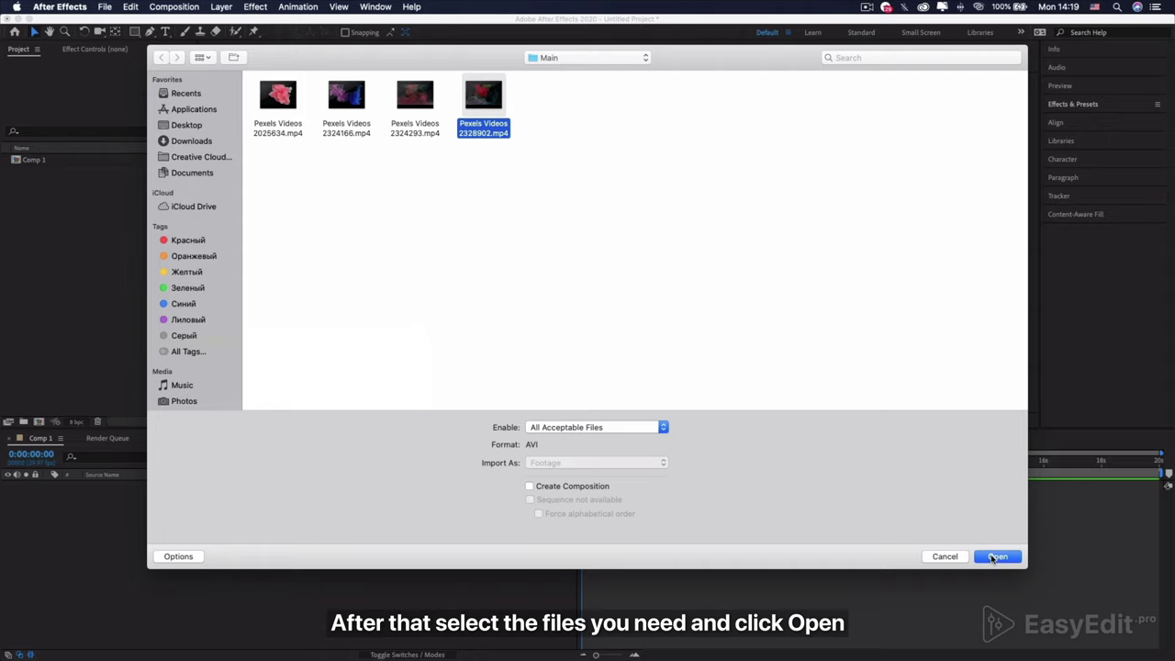
{"action": "left_click", "coordinate": [994, 557]}
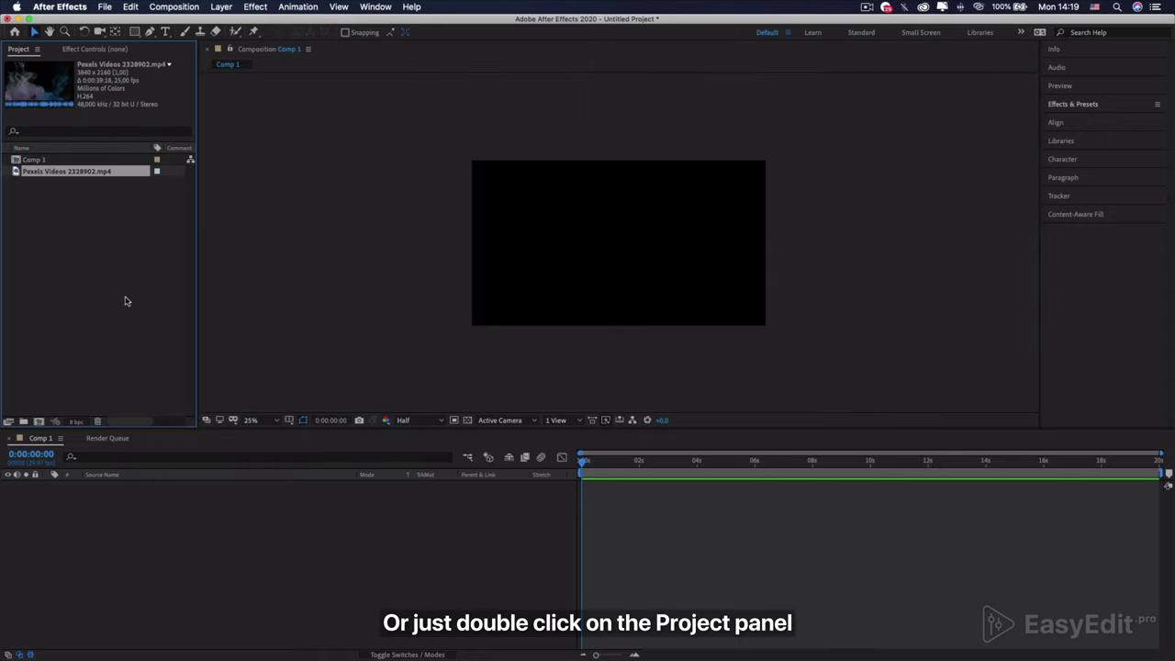
{"action": "double_click", "coordinate": [85, 267]}
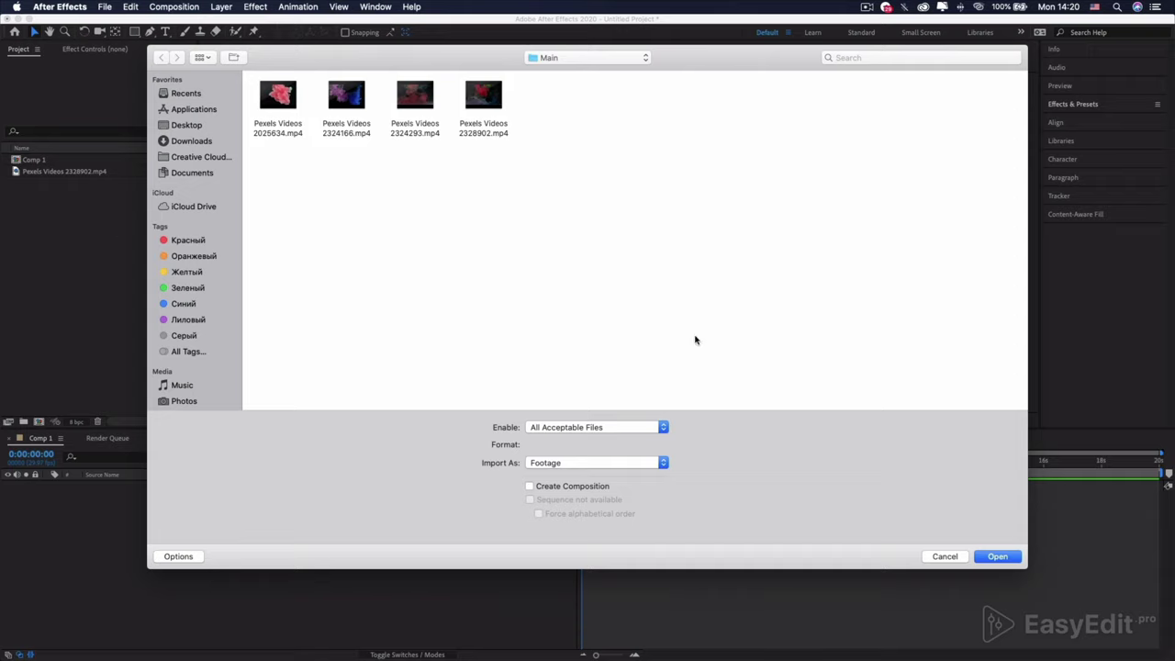
{"action": "left_click", "coordinate": [943, 557]}
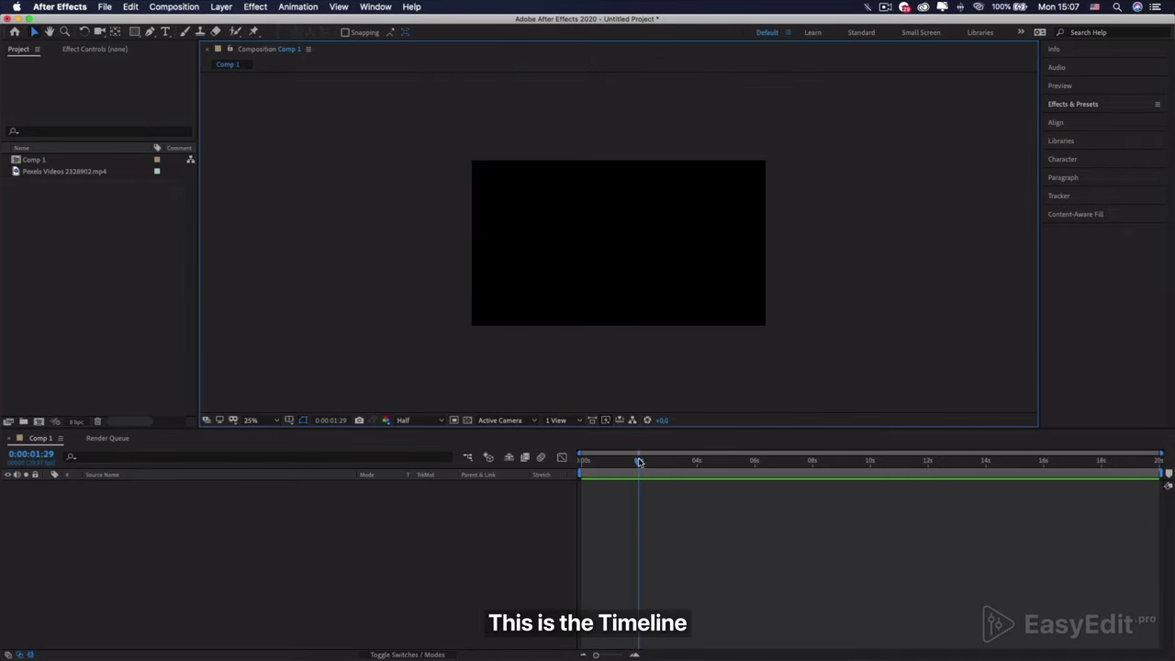
- Return the playhead to 0:00:00:00 and drag the Pexels clip into the Comp 1 timeline
{"action": "left_click_drag", "start_coordinate": [638, 461], "coordinate": [548, 477]}
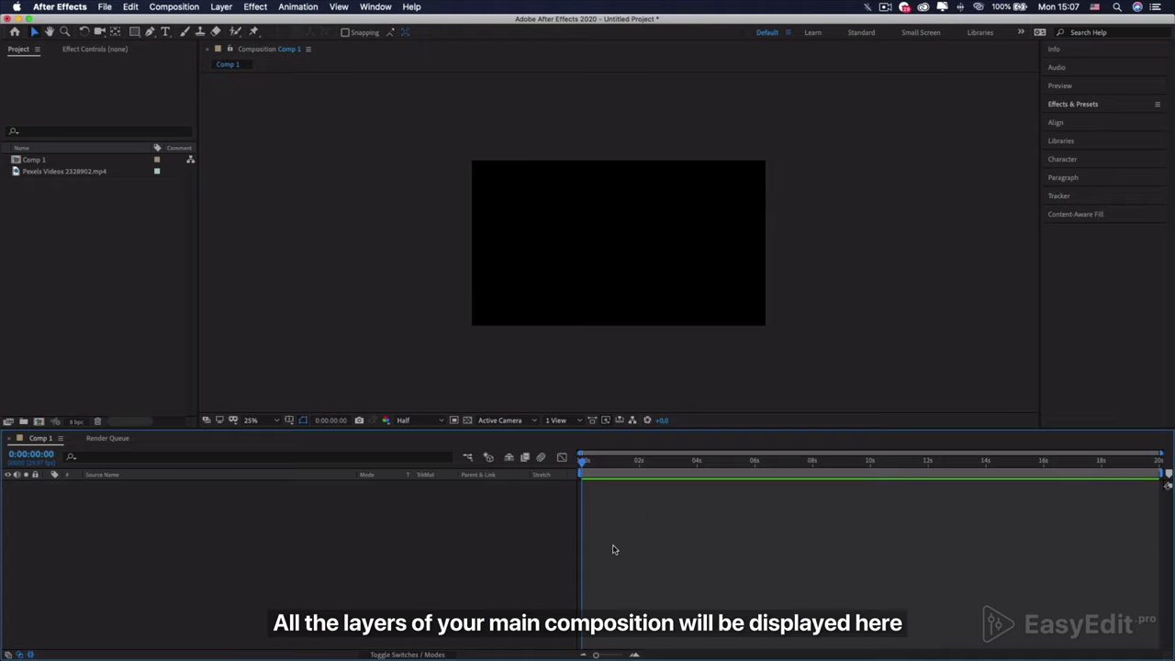
{"action": "left_click_drag", "start_coordinate": [83, 172], "coordinate": [278, 519]}
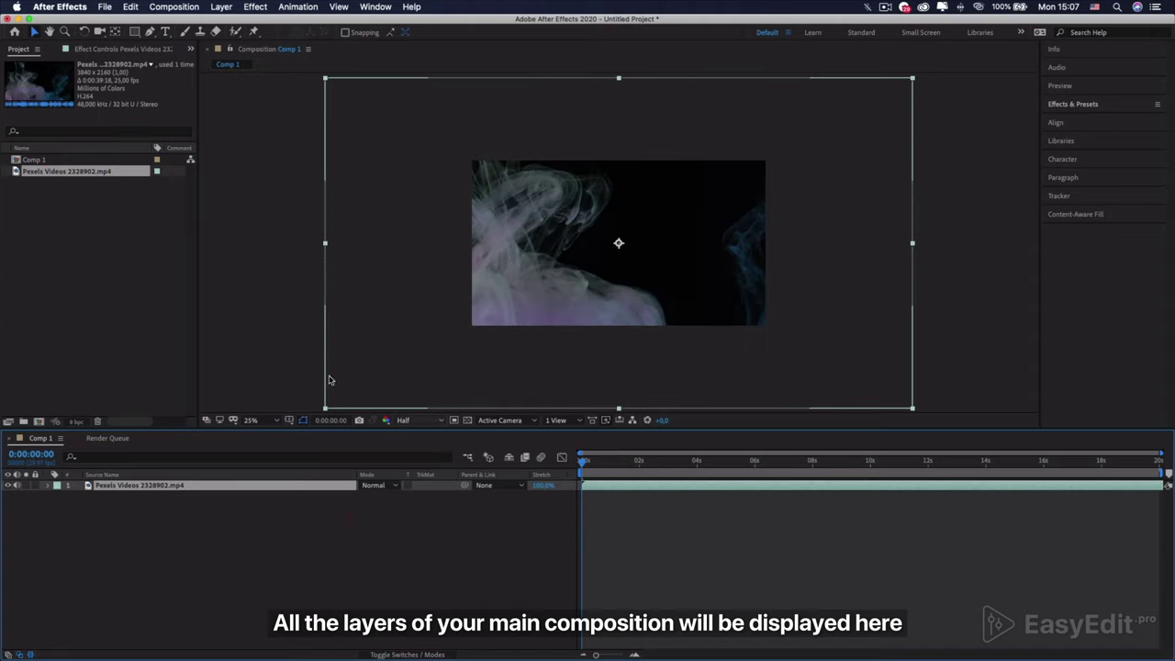
- Expand the clip layer's Transform properties, scale it to 50%, and nudge its position
{"action": "left_click", "coordinate": [48, 485]}
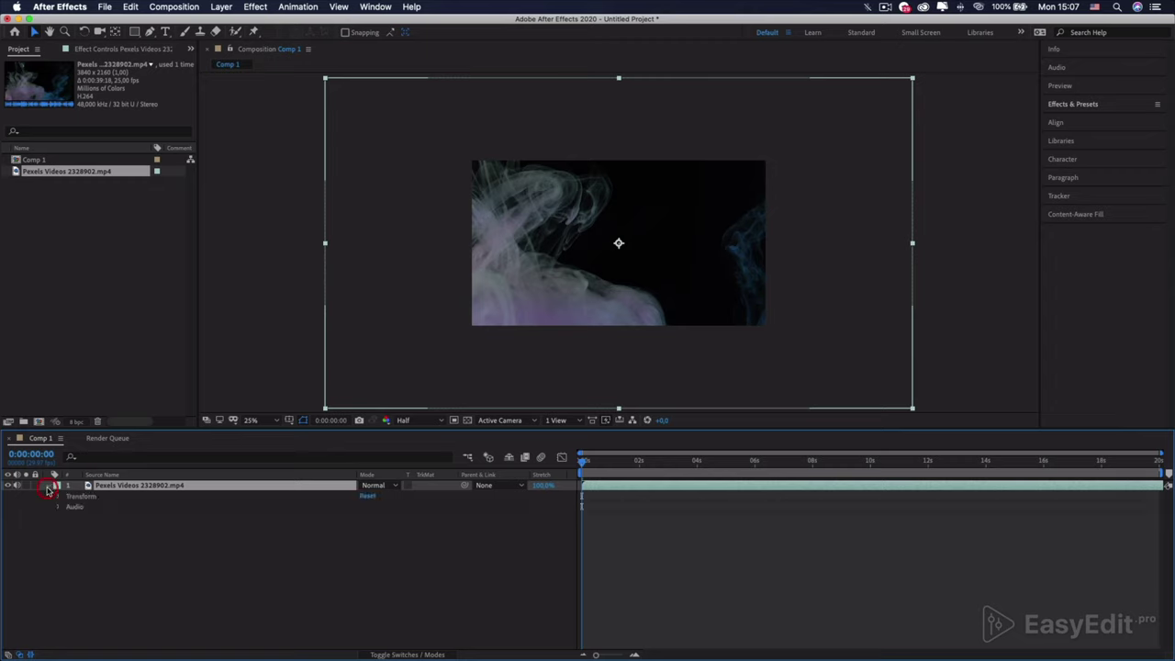
{"action": "left_click", "coordinate": [58, 496]}
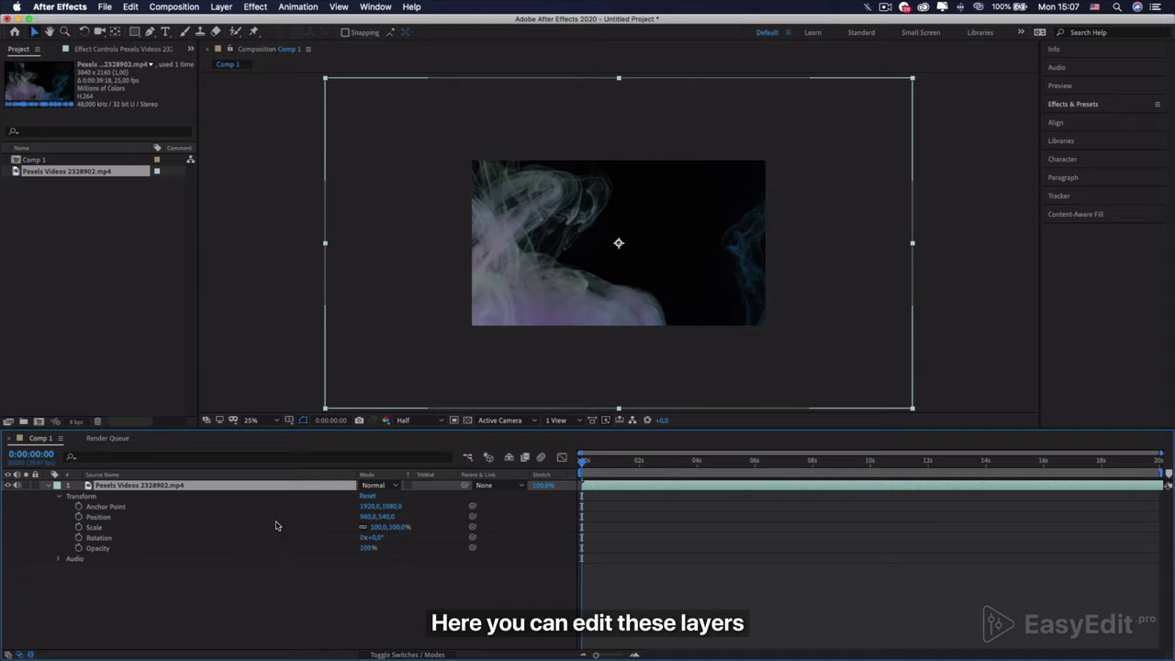
{"action": "left_click_drag", "start_coordinate": [394, 526], "coordinate": [363, 532]}
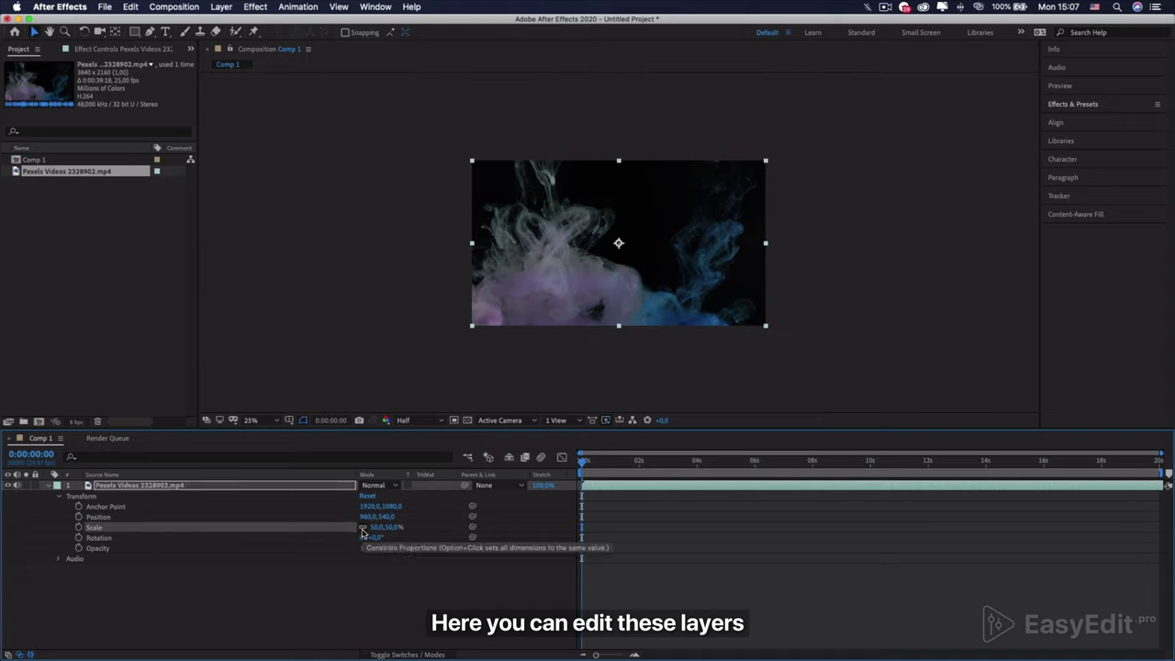
{"action": "mouse_move", "coordinate": [387, 517]}
{"action": "left_mouse_down"}
{"action": "mouse_move", "coordinate": [438, 519]}
{"action": "mouse_move", "coordinate": [384, 520]}
{"action": "left_mouse_up"}
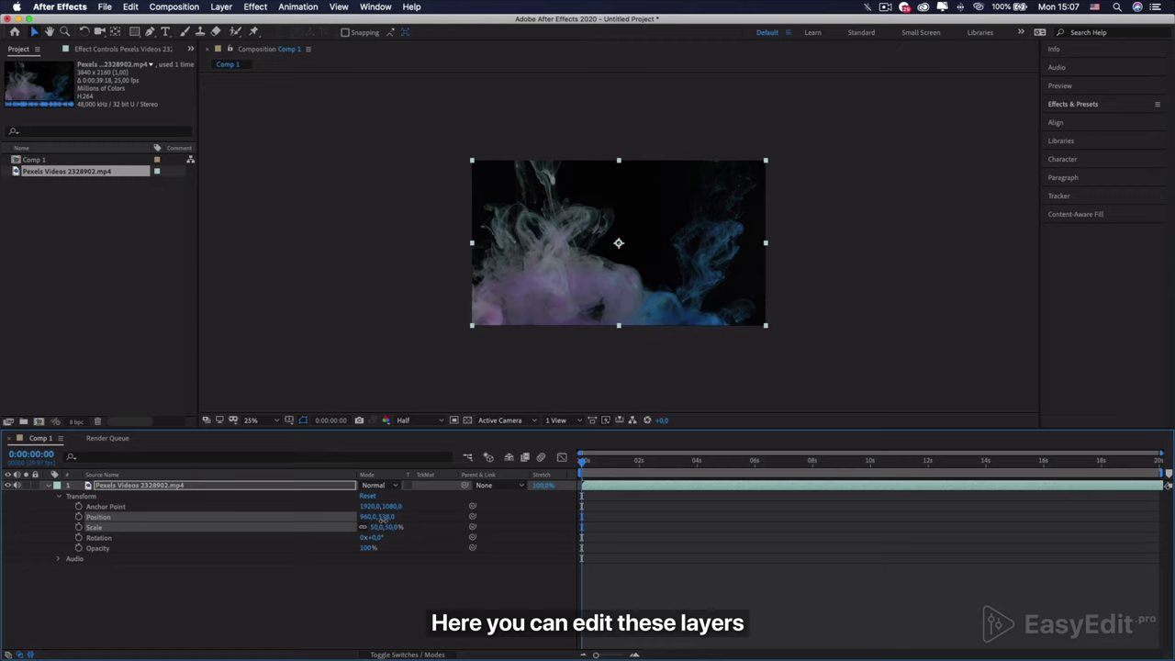
{"action": "mouse_move", "coordinate": [376, 518]}
{"action": "left_mouse_down"}
{"action": "mouse_move", "coordinate": [597, 512]}
{"action": "mouse_move", "coordinate": [324, 536]}
{"action": "mouse_move", "coordinate": [374, 527]}
{"action": "left_mouse_up"}
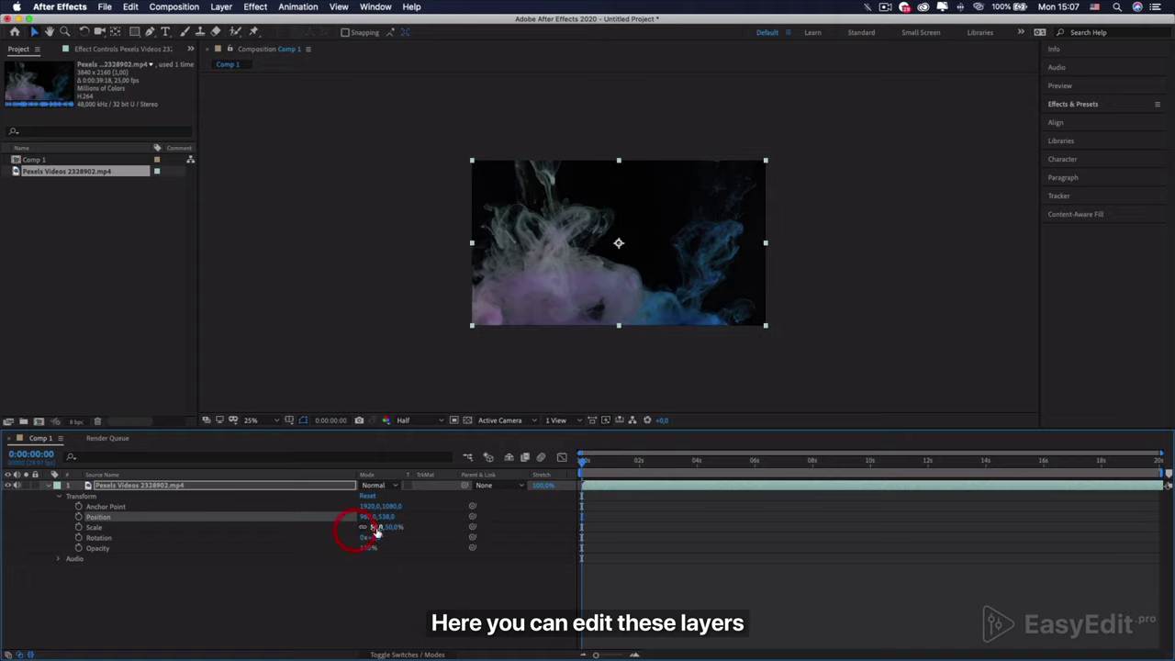
- Reset the layer's rotation to 0°, try out Opacity, and deselect the layer
{"action": "mouse_move", "coordinate": [373, 540]}
{"action": "left_mouse_down"}
{"action": "mouse_move", "coordinate": [389, 541]}
{"action": "mouse_move", "coordinate": [374, 548]}
{"action": "left_mouse_up"}
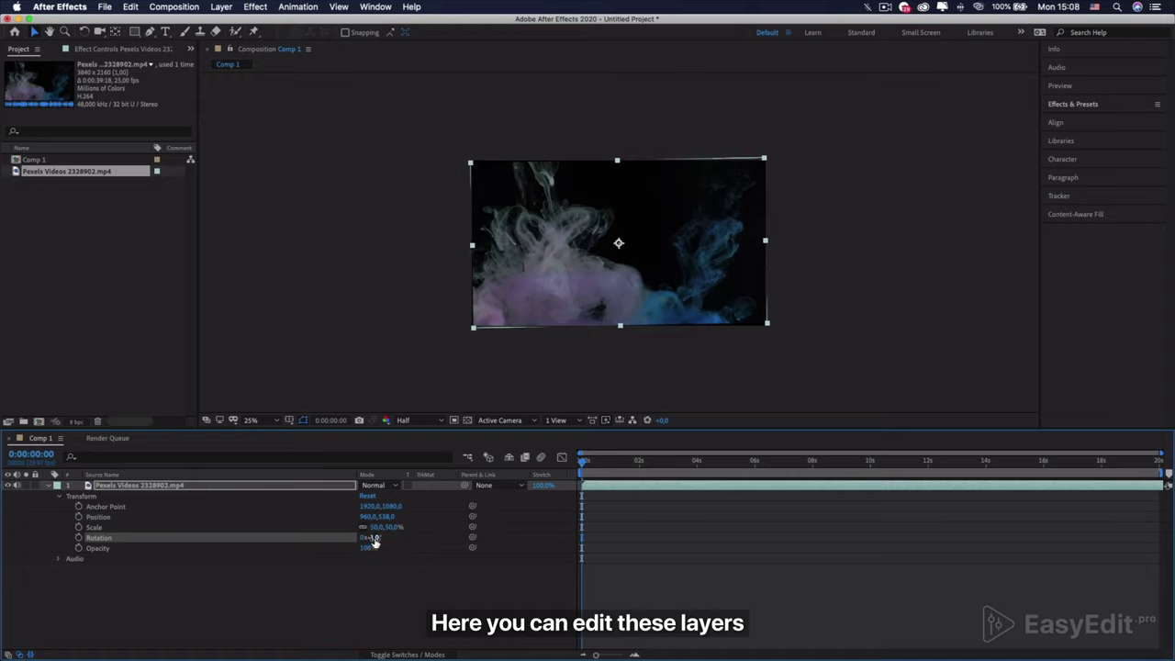
{"action": "left_click", "coordinate": [372, 538]}
{"action": "type", "text": "0"}
{"action": "key", "text": "Return"}
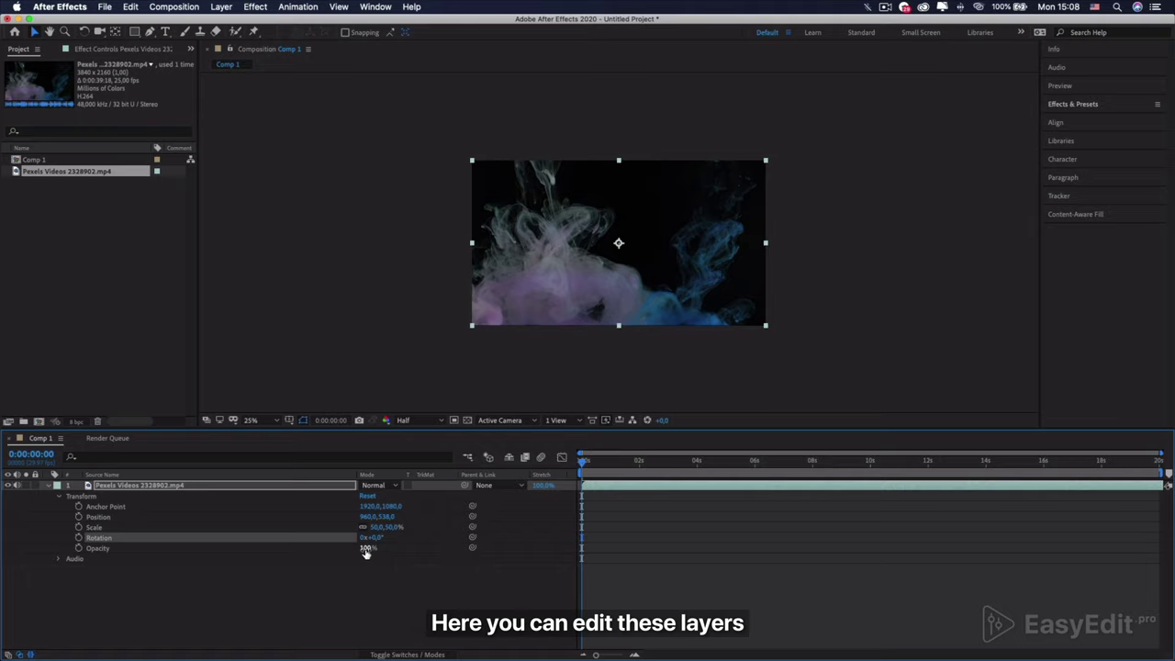
{"action": "mouse_move", "coordinate": [362, 552]}
{"action": "left_mouse_down"}
{"action": "mouse_move", "coordinate": [323, 552]}
{"action": "mouse_move", "coordinate": [384, 555]}
{"action": "left_mouse_up"}
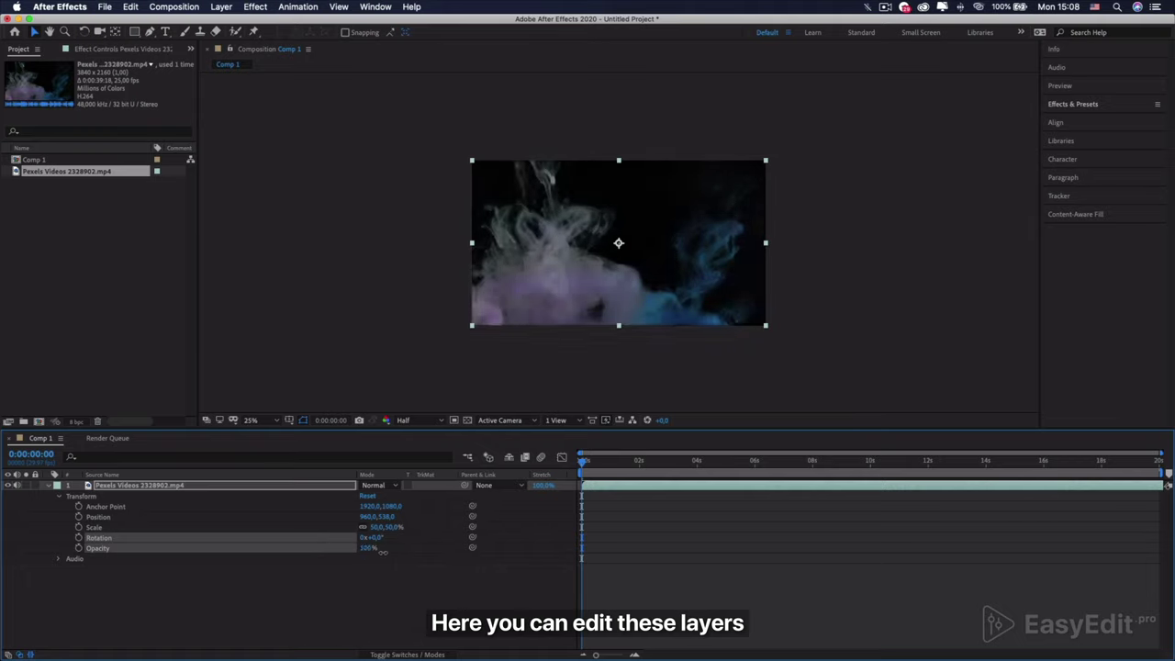
{"action": "left_click", "coordinate": [427, 602]}
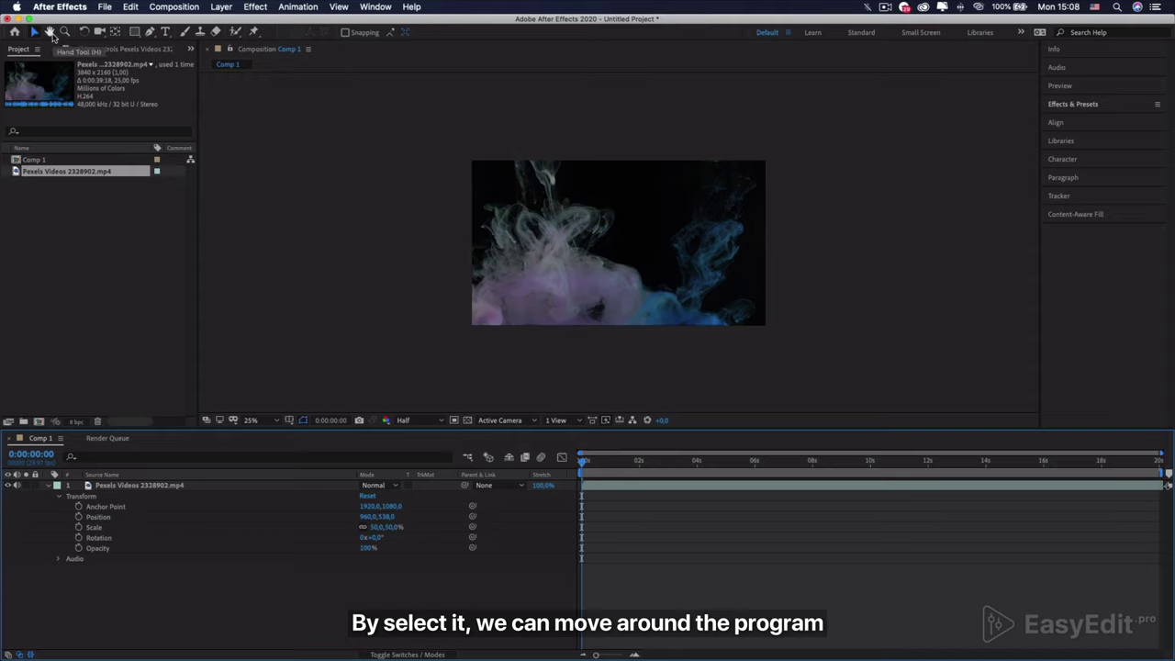
{"action": "left_click", "coordinate": [51, 33]}
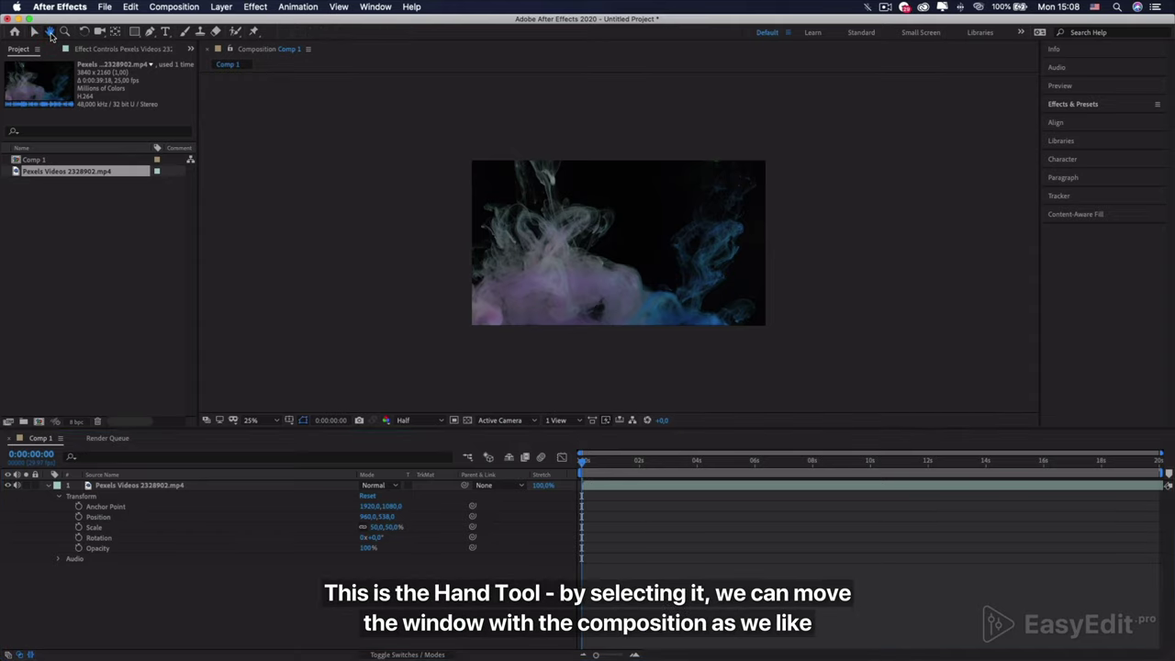
{"action": "mouse_move", "coordinate": [678, 275]}
{"action": "left_mouse_down"}
{"action": "mouse_move", "coordinate": [575, 290]}
{"action": "mouse_move", "coordinate": [648, 263]}
{"action": "left_mouse_up"}
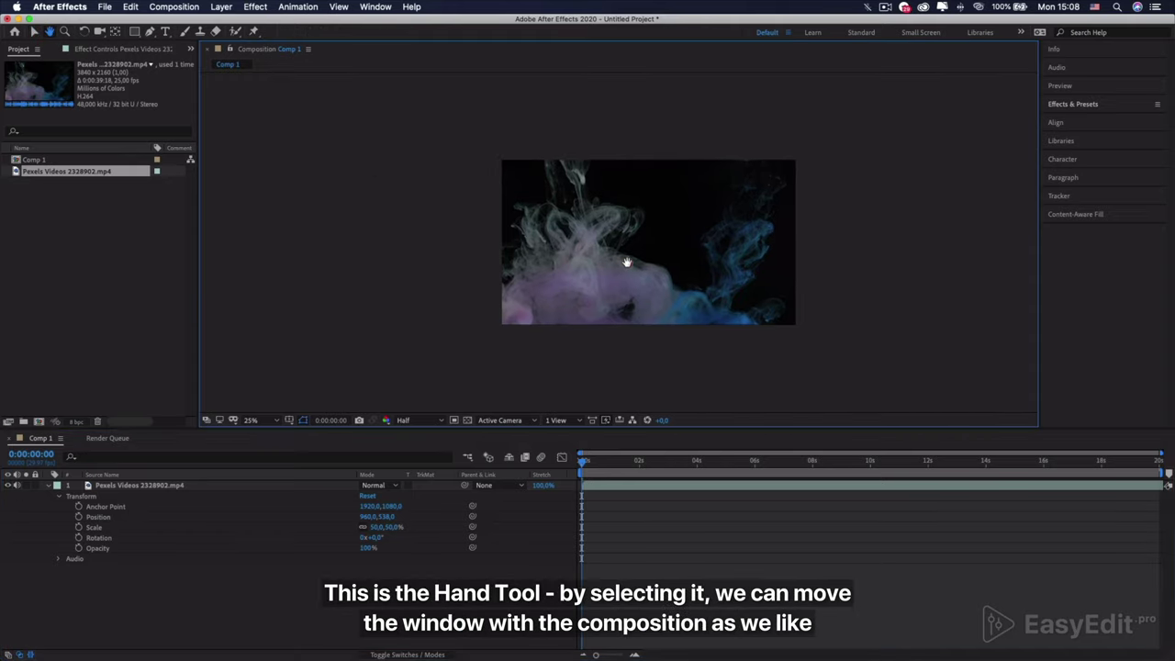
{"action": "left_click", "coordinate": [275, 421]}
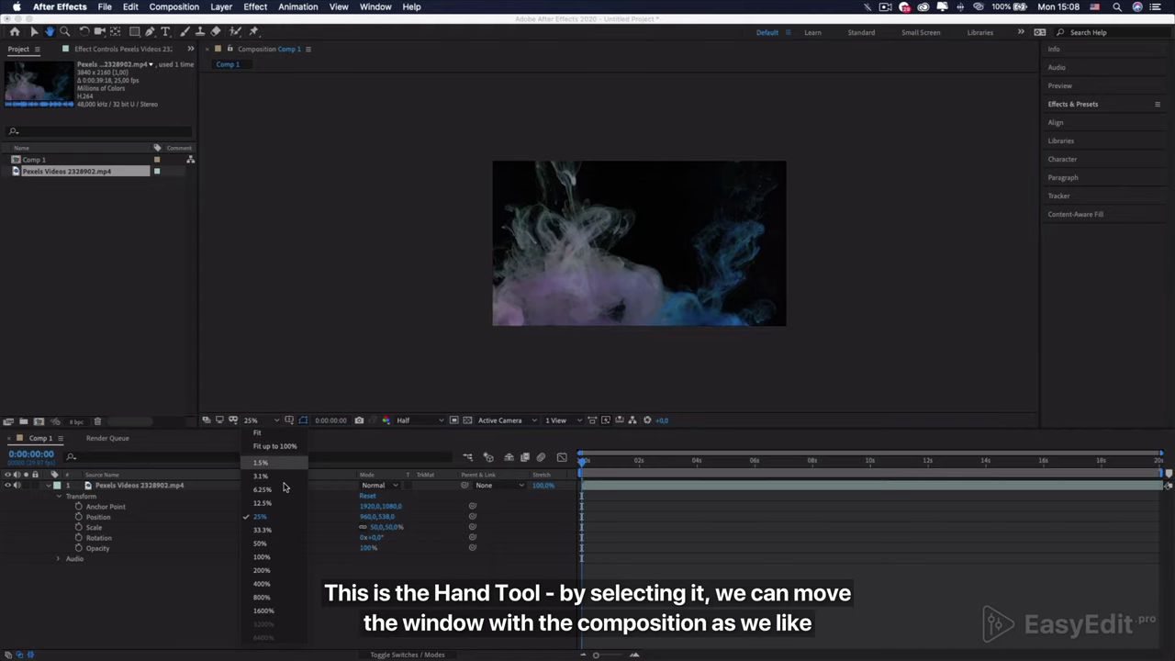
{"action": "left_click", "coordinate": [262, 557]}
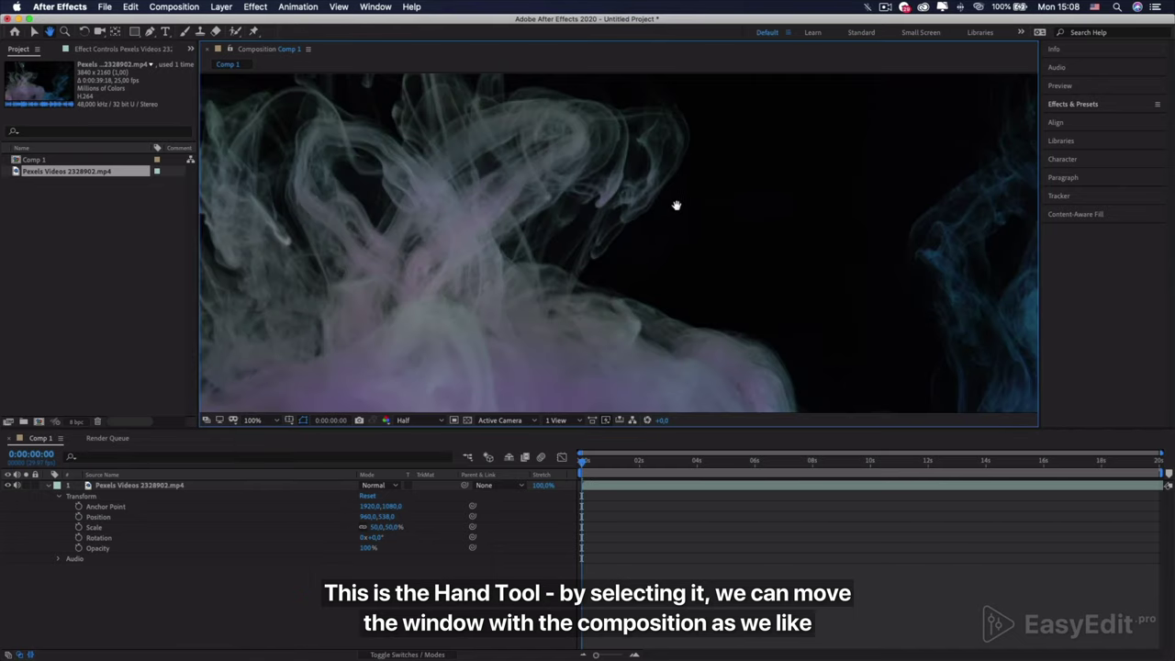
{"action": "mouse_move", "coordinate": [736, 193]}
{"action": "left_mouse_down"}
{"action": "mouse_move", "coordinate": [562, 256]}
{"action": "mouse_move", "coordinate": [433, 332]}
{"action": "mouse_move", "coordinate": [428, 281]}
{"action": "left_mouse_up"}
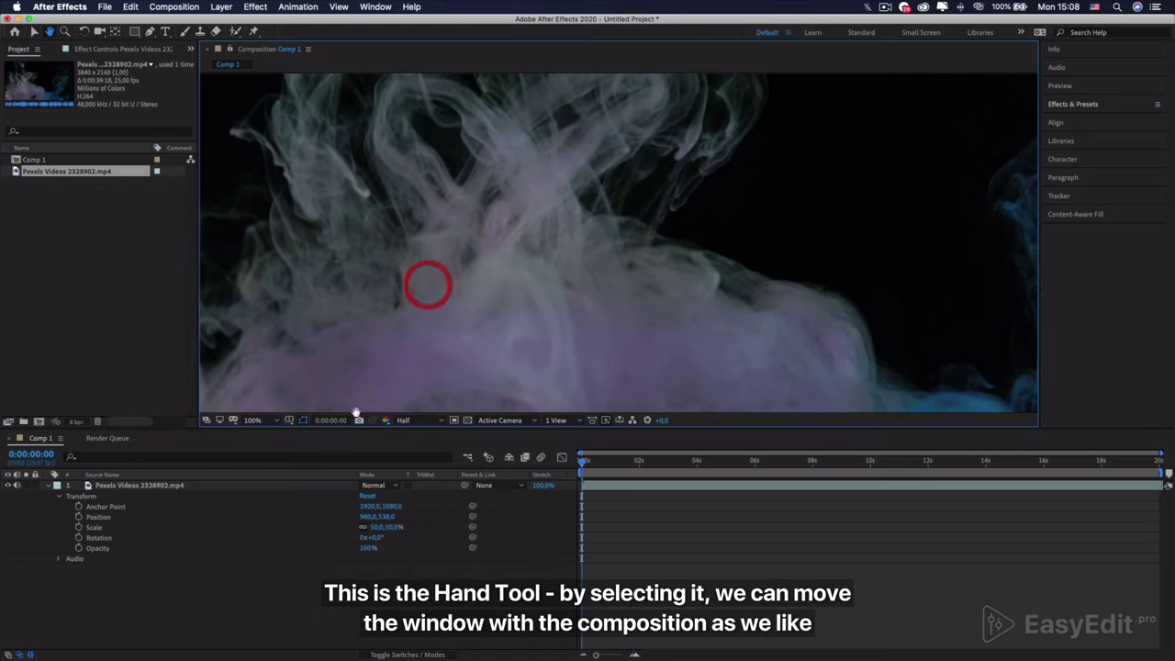
{"action": "left_click", "coordinate": [275, 421]}
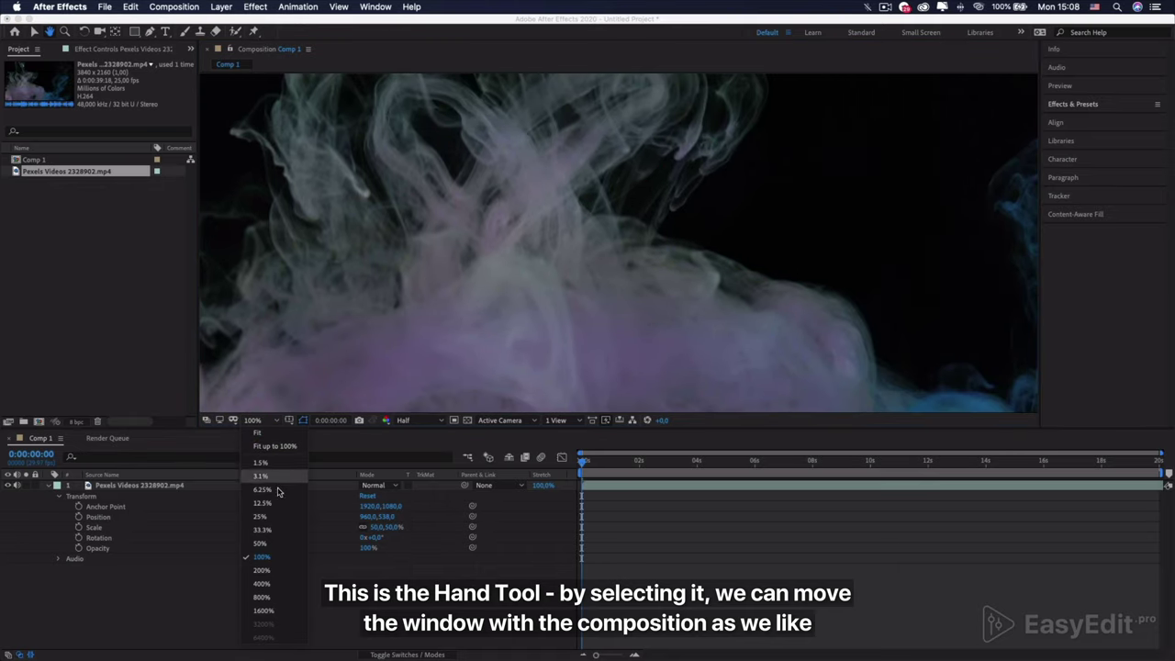
{"action": "left_click", "coordinate": [279, 520]}
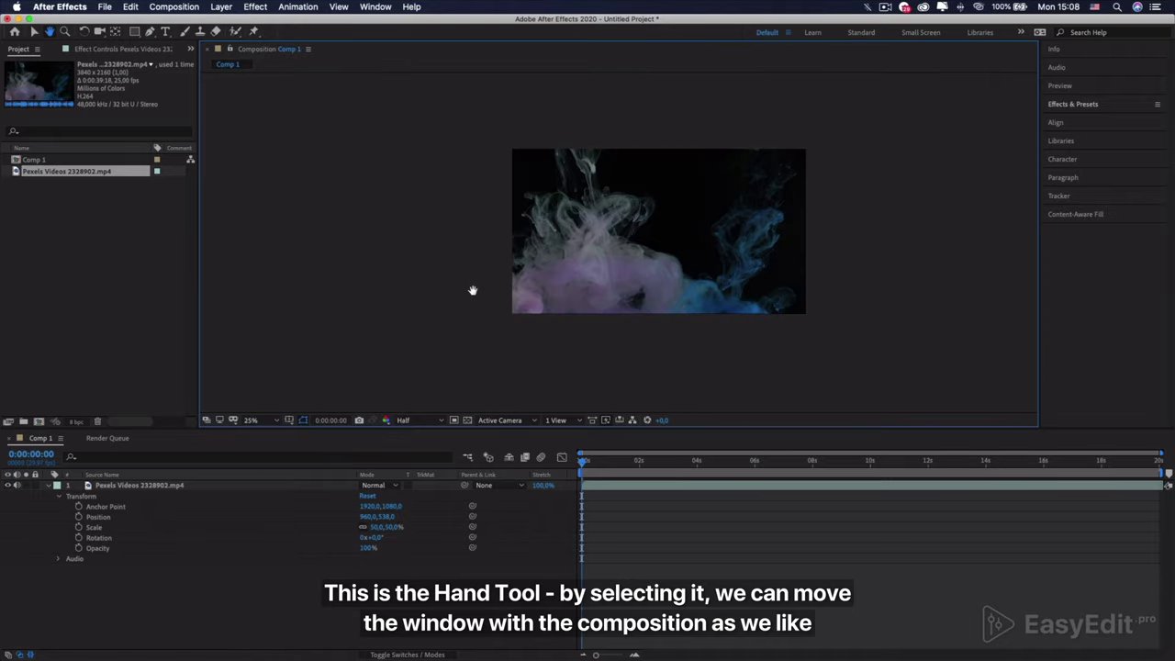
{"action": "left_click_drag", "start_coordinate": [428, 262], "coordinate": [386, 263]}
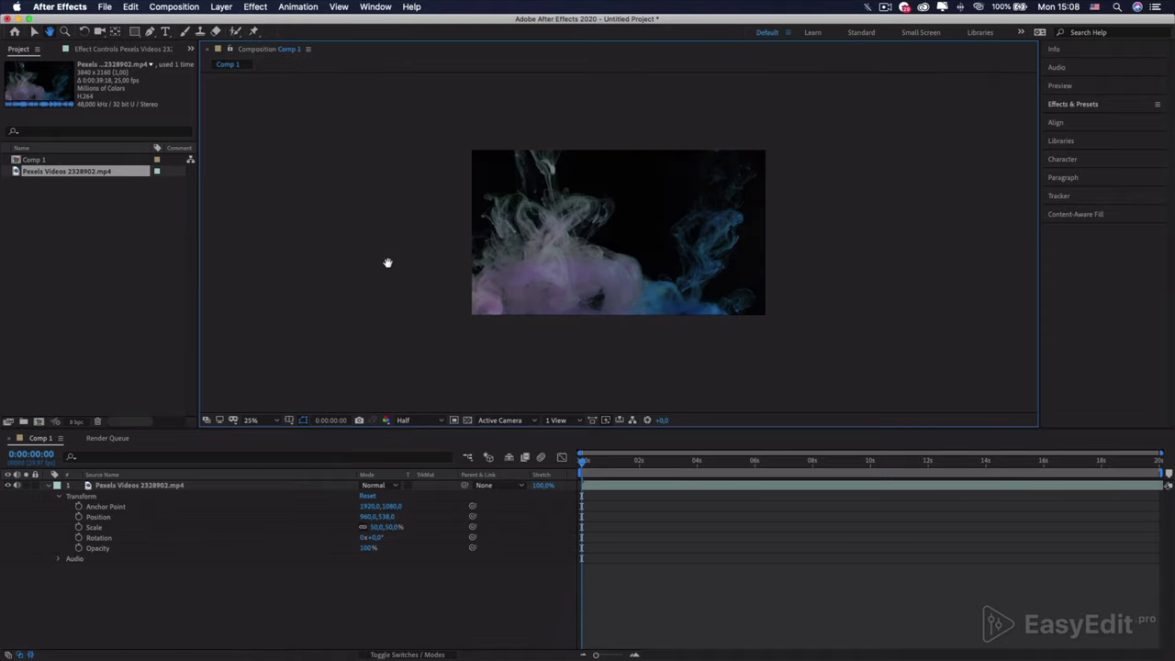
- Switch to the Pan Behind (Anchor Point) Tool
{"action": "left_click", "coordinate": [117, 33]}
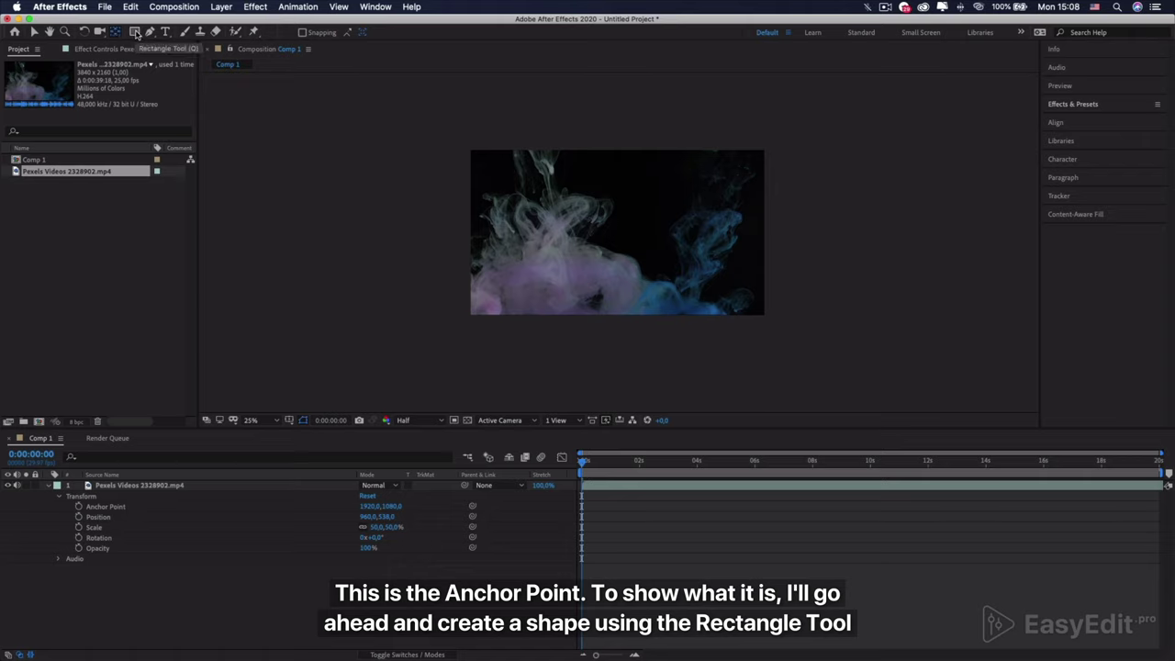
- Add Shape Layer 1 with a white rectangle in the frame's upper middle, then zoom to 50%
{"action": "right_click", "coordinate": [170, 616]}
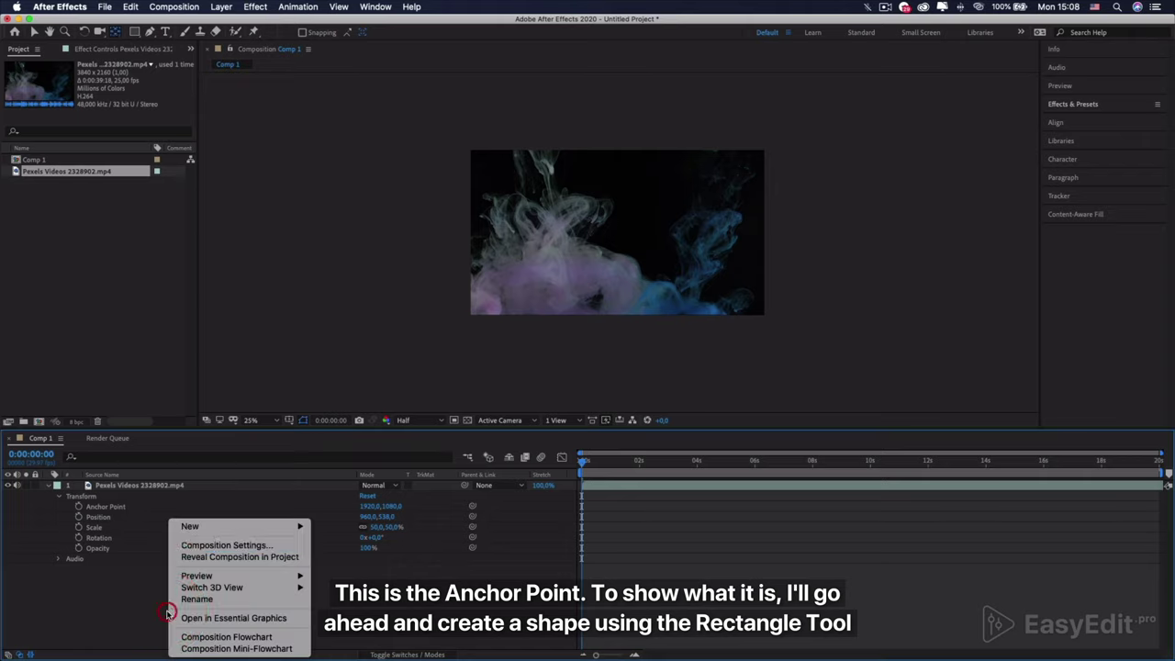
{"action": "mouse_move", "coordinate": [224, 524]}
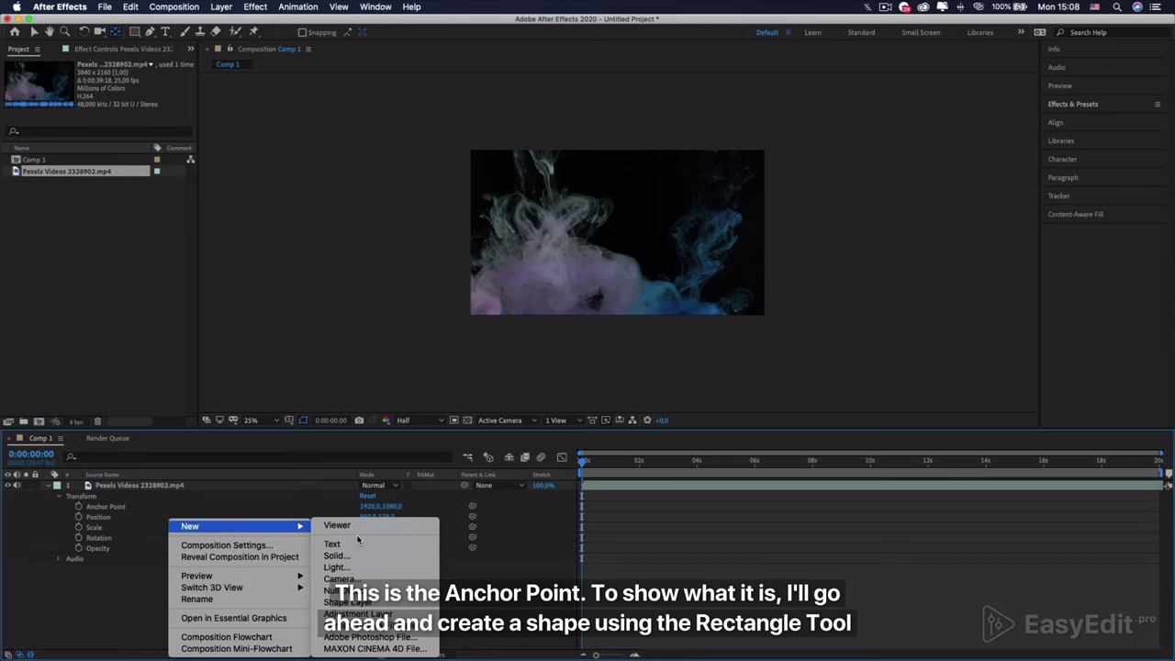
{"action": "left_click", "coordinate": [383, 605]}
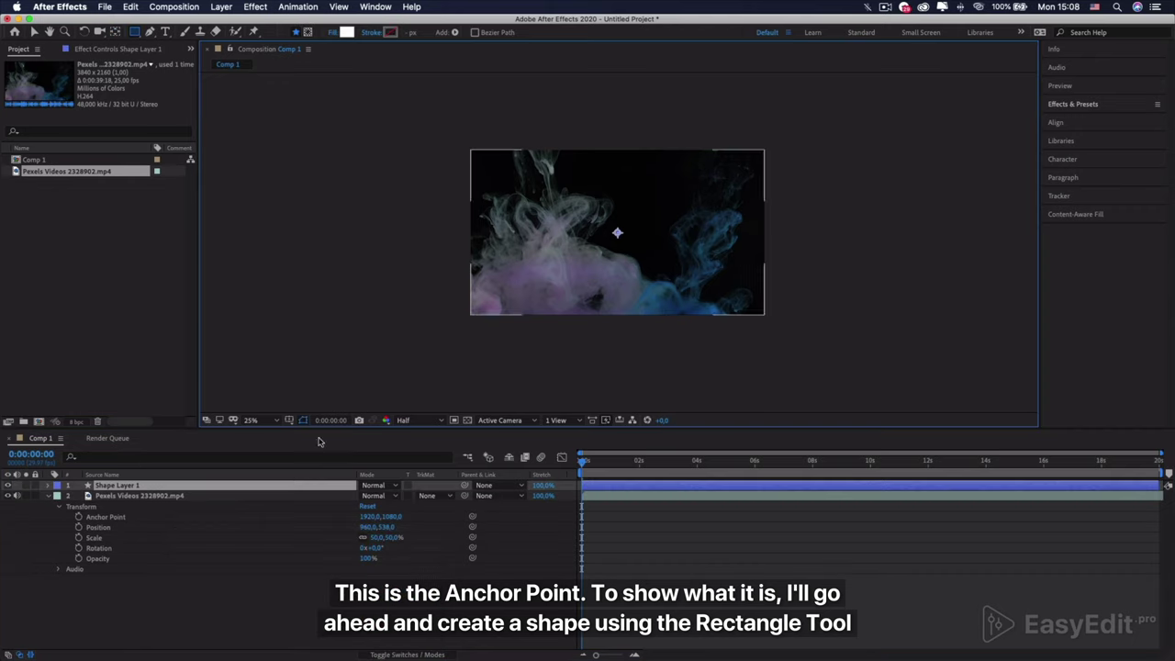
{"action": "left_click", "coordinate": [138, 34]}
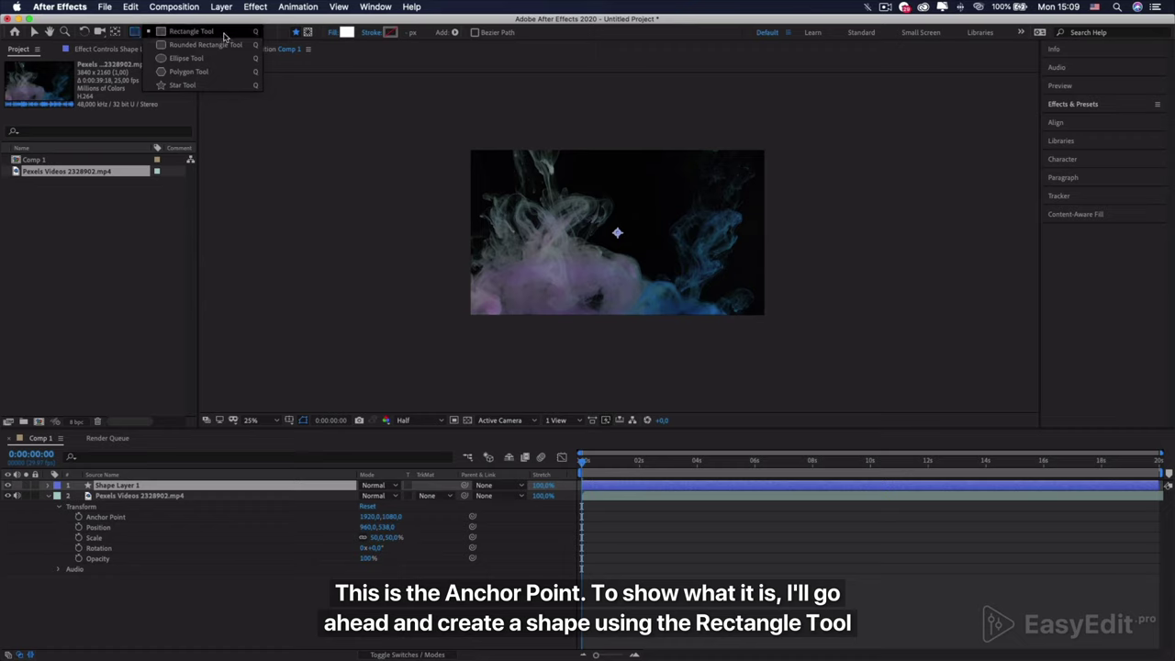
{"action": "left_click", "coordinate": [223, 34]}
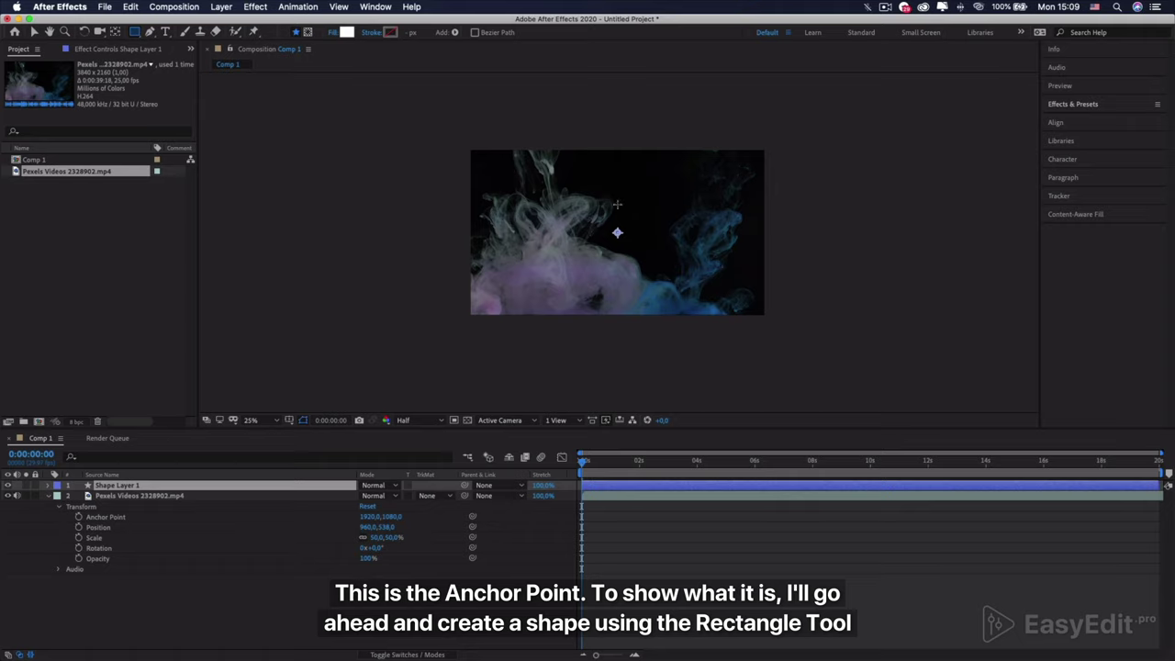
{"action": "left_click_drag", "start_coordinate": [616, 203], "coordinate": [671, 235]}
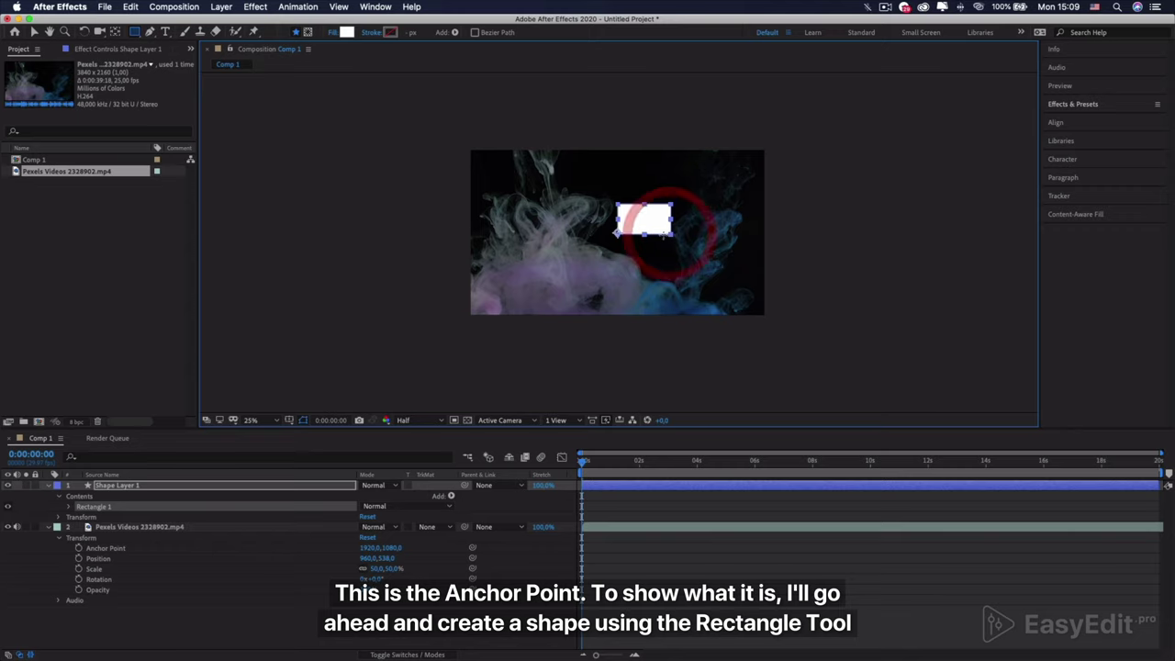
{"action": "key", "text": "period"}
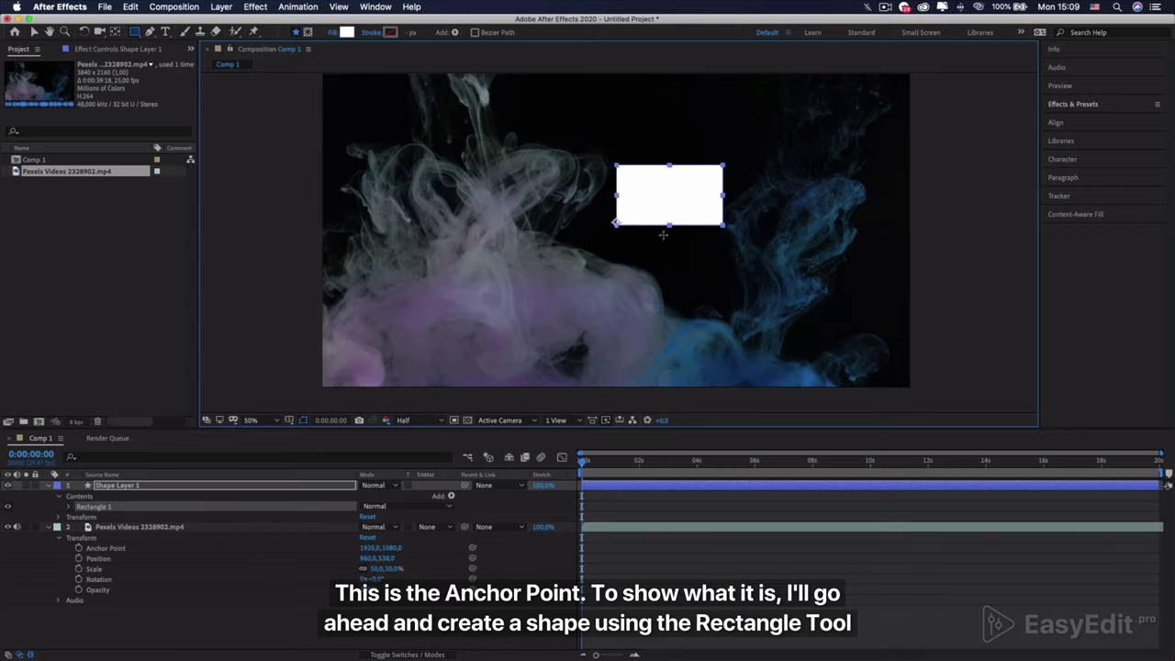
- Select Shape Layer 1, expand its Transform group, and test Rotation pivoting on the corner
{"action": "left_click", "coordinate": [34, 32]}
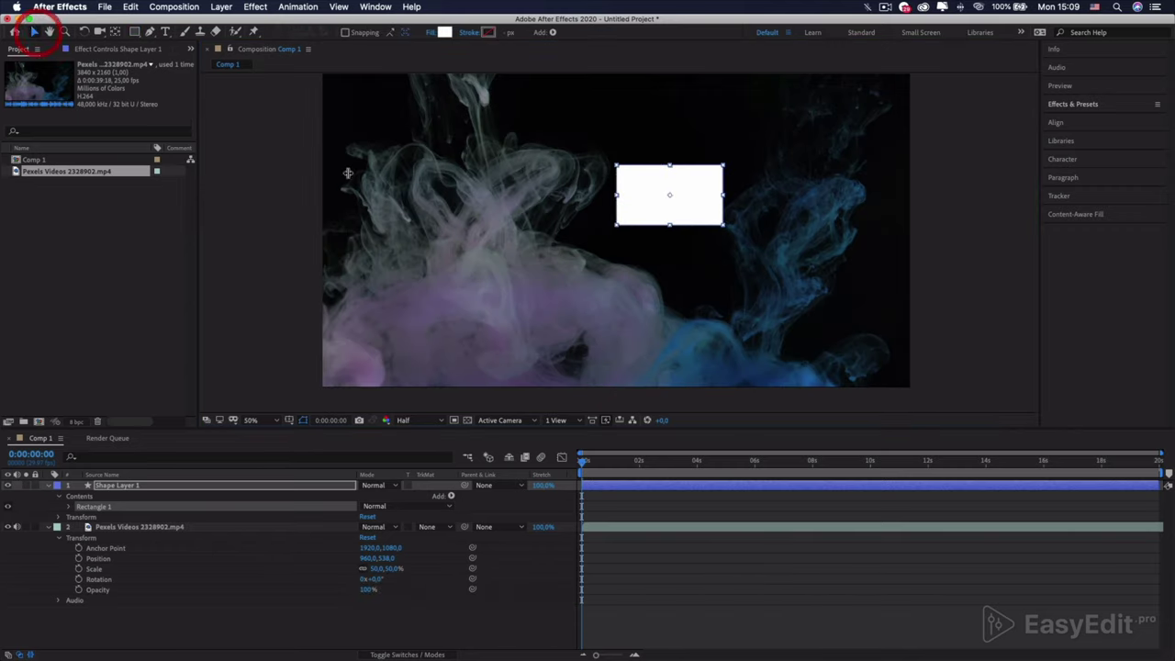
{"action": "left_click", "coordinate": [178, 488]}
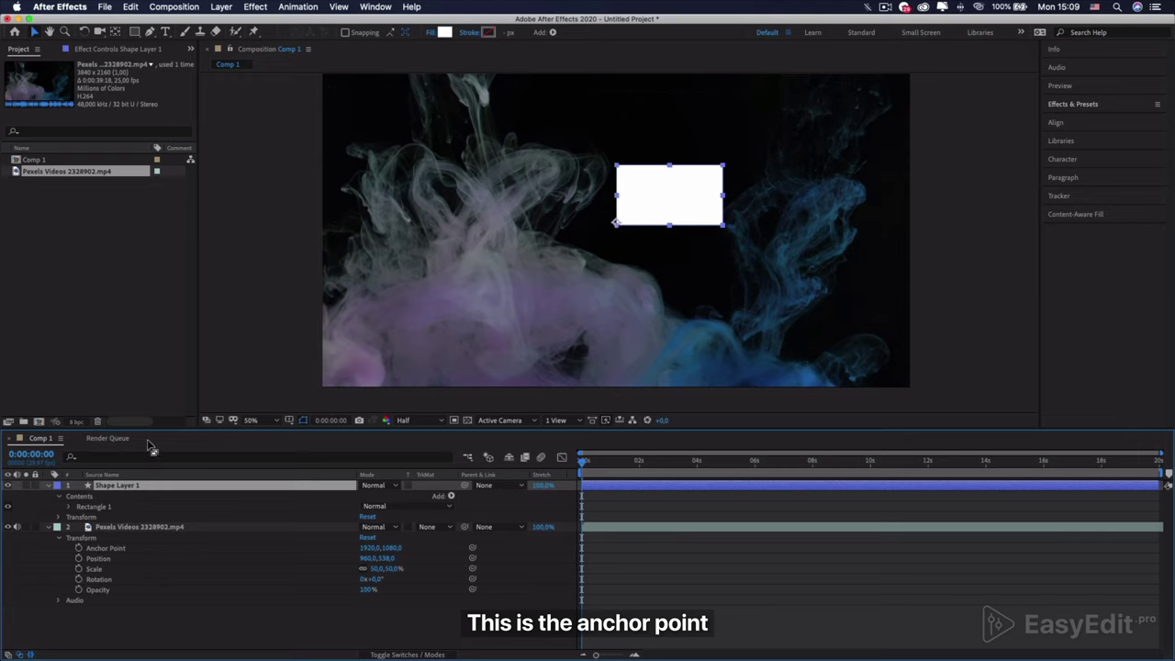
{"action": "left_click", "coordinate": [58, 517]}
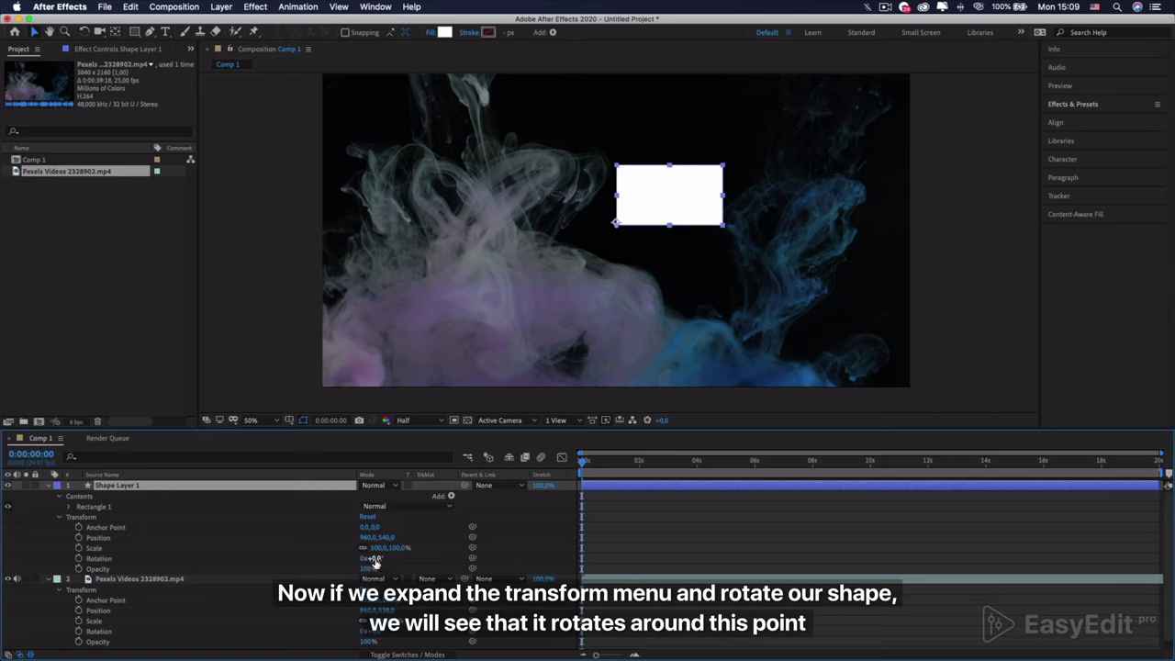
{"action": "mouse_move", "coordinate": [374, 562]}
{"action": "left_mouse_down"}
{"action": "mouse_move", "coordinate": [544, 576]}
{"action": "mouse_move", "coordinate": [388, 573]}
{"action": "left_mouse_up"}
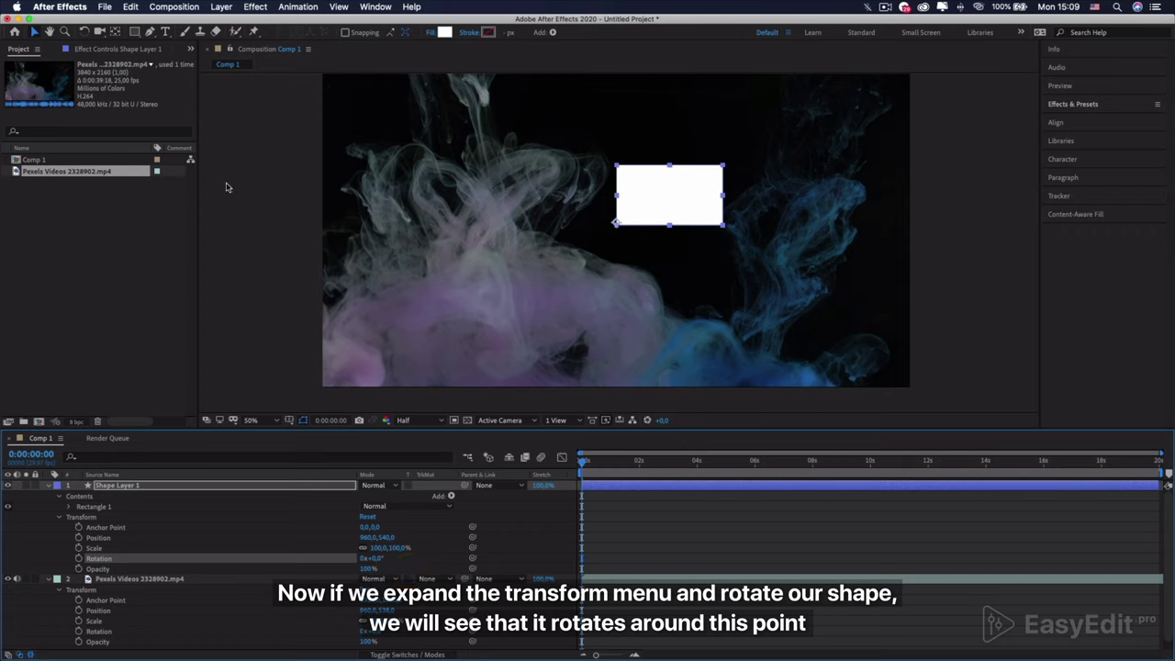
- Move Shape Layer 1's anchor point to the rectangle's centre (176,-88) and test rotating it
{"action": "left_click", "coordinate": [116, 32]}
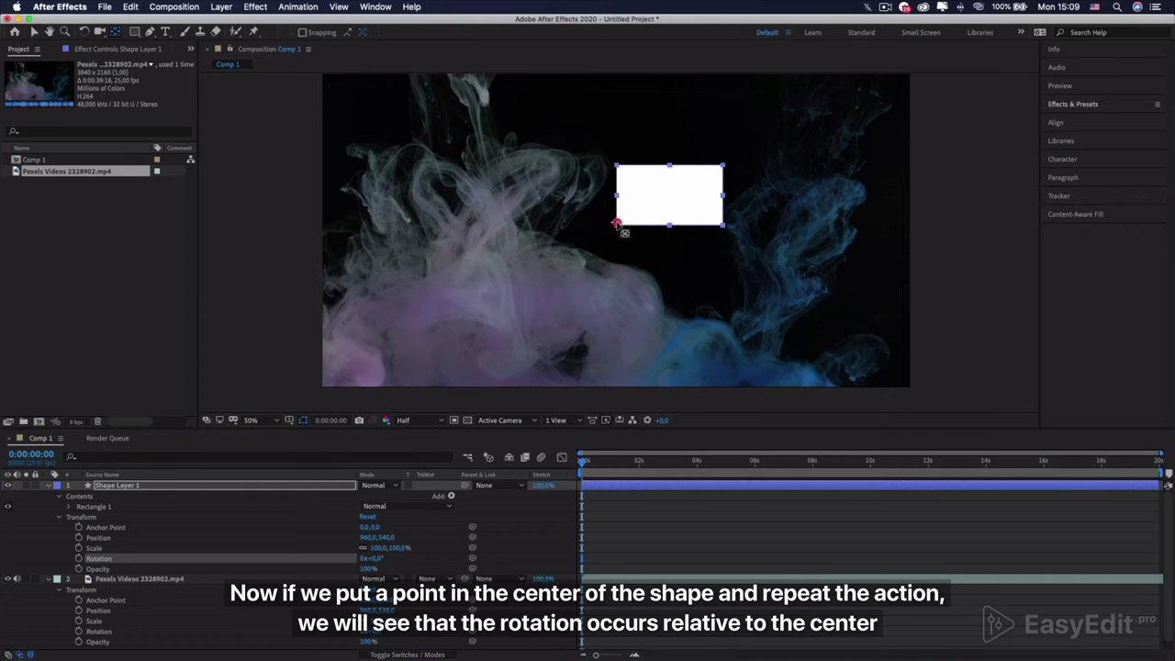
{"action": "left_click_drag", "start_coordinate": [615, 223], "coordinate": [671, 198]}
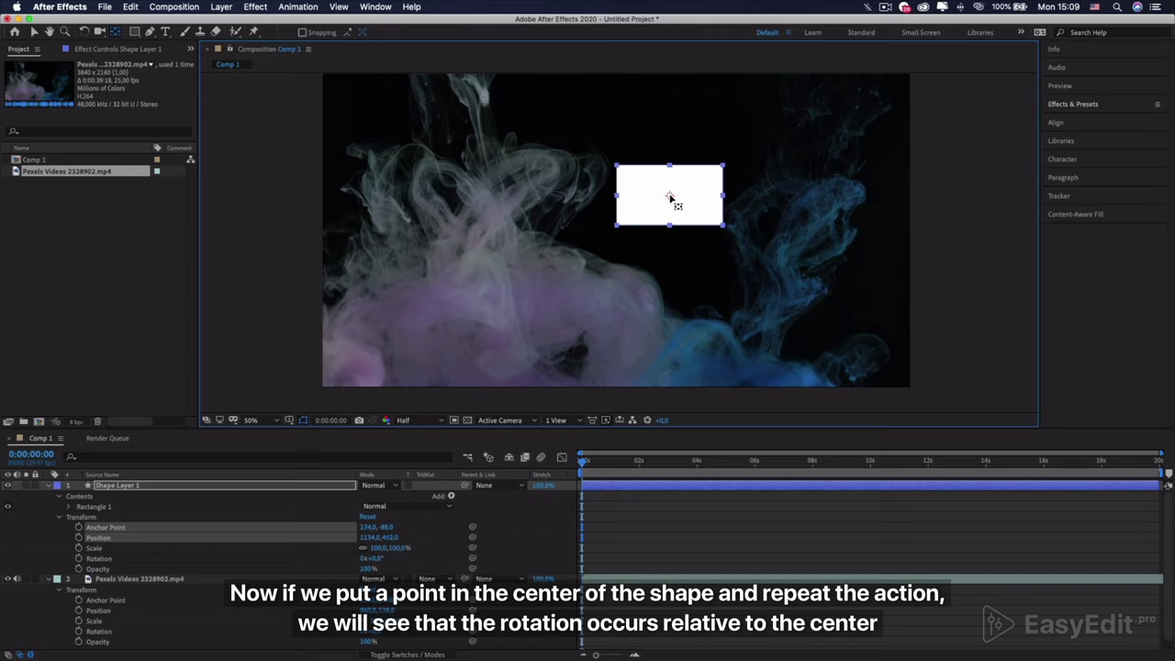
{"action": "left_click_drag", "start_coordinate": [670, 199], "coordinate": [672, 199]}
{"action": "mouse_move", "coordinate": [373, 558]}
{"action": "left_mouse_down"}
{"action": "mouse_move", "coordinate": [493, 568]}
{"action": "mouse_move", "coordinate": [386, 574]}
{"action": "left_mouse_up"}
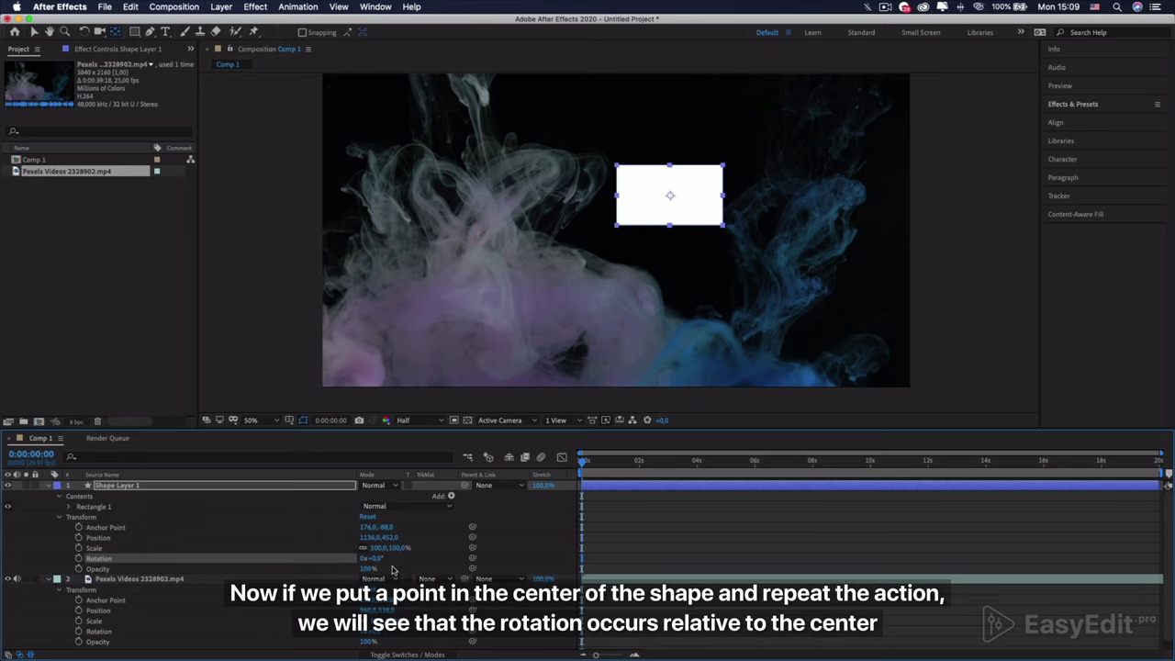
{"action": "key", "text": "v"}
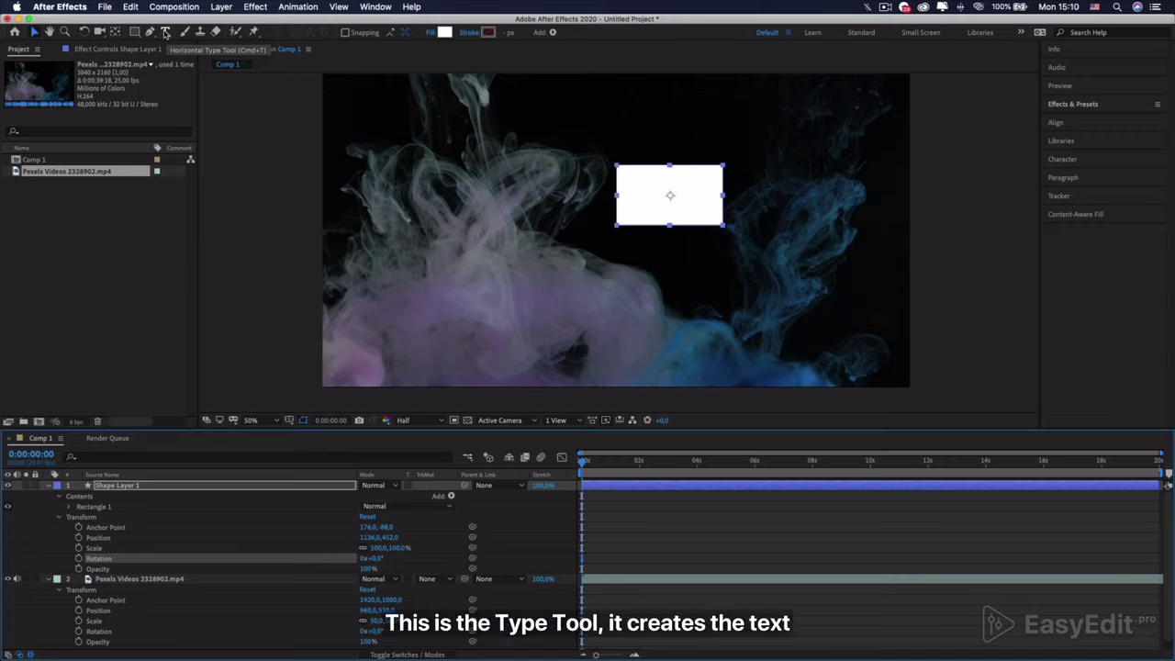
- Create a text layer reading 'TEXT' on the lower-left smoke, keeping its original size
{"action": "left_click", "coordinate": [165, 33]}
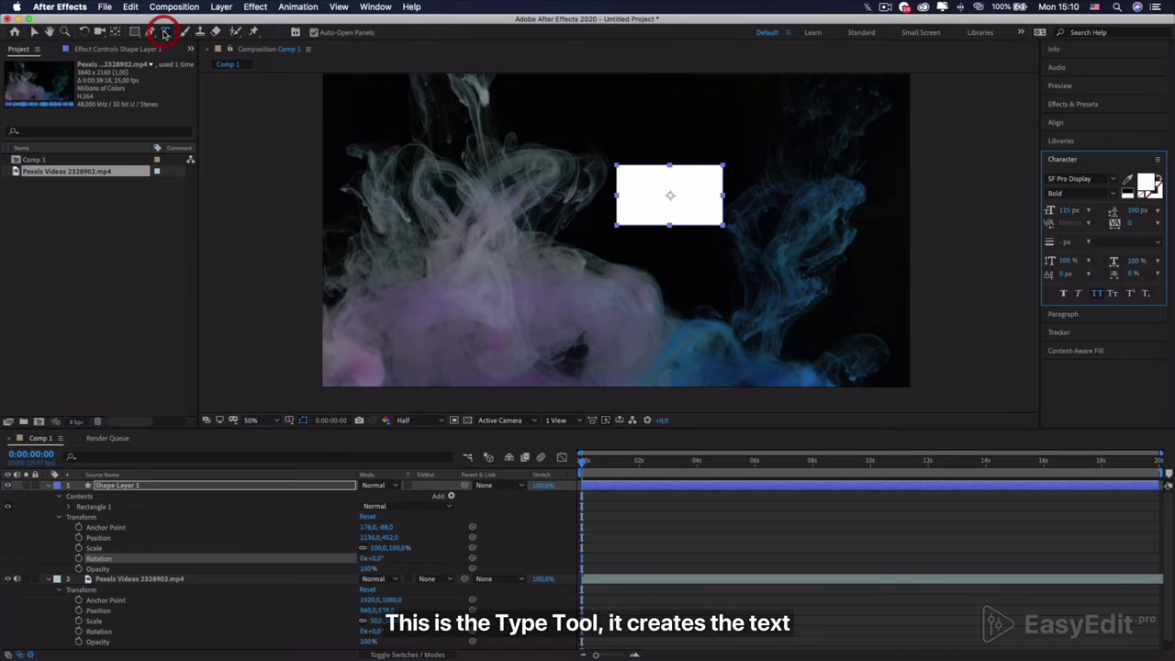
{"action": "left_click", "coordinate": [485, 303]}
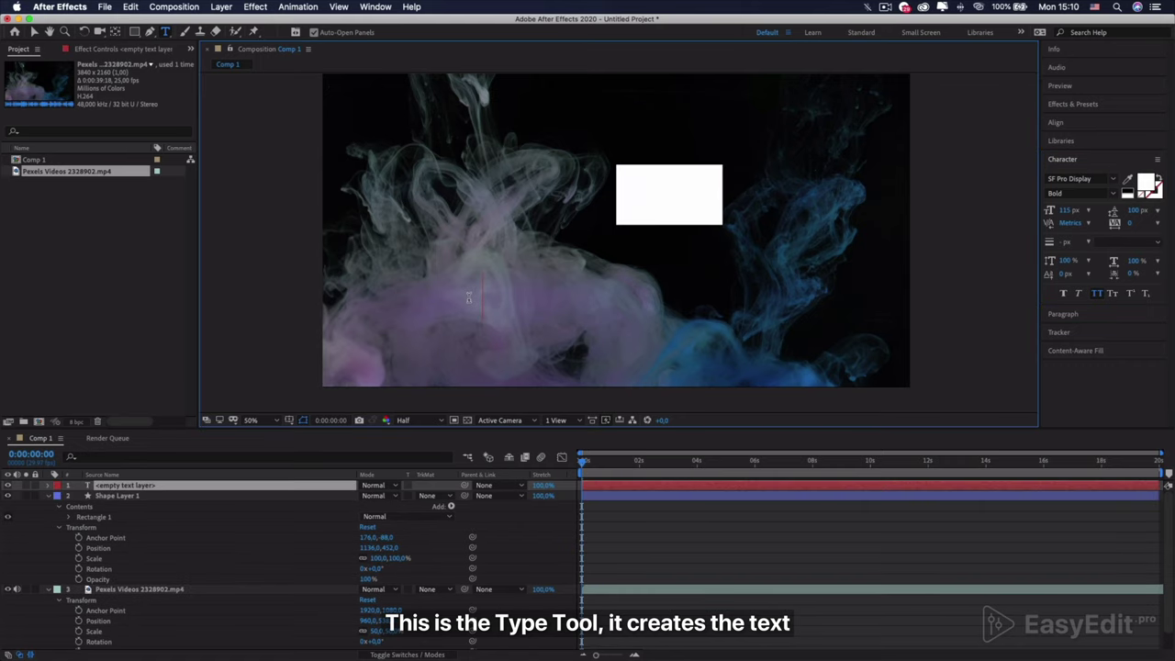
{"action": "type", "text": "TEXT"}
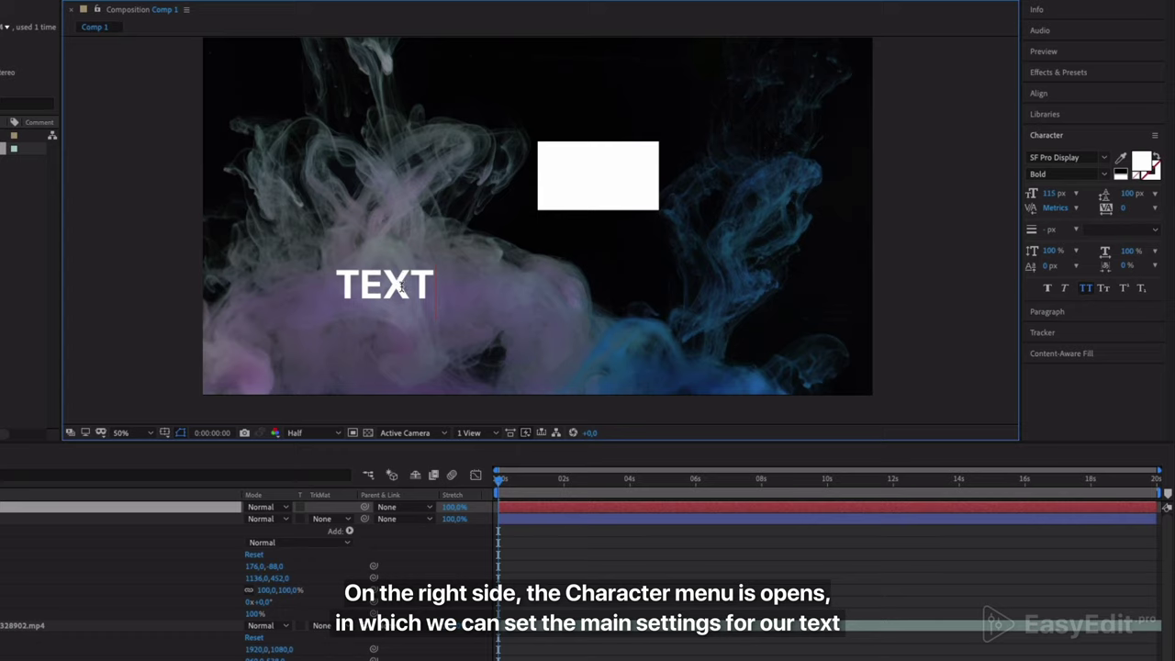
{"action": "double_click", "coordinate": [401, 287]}
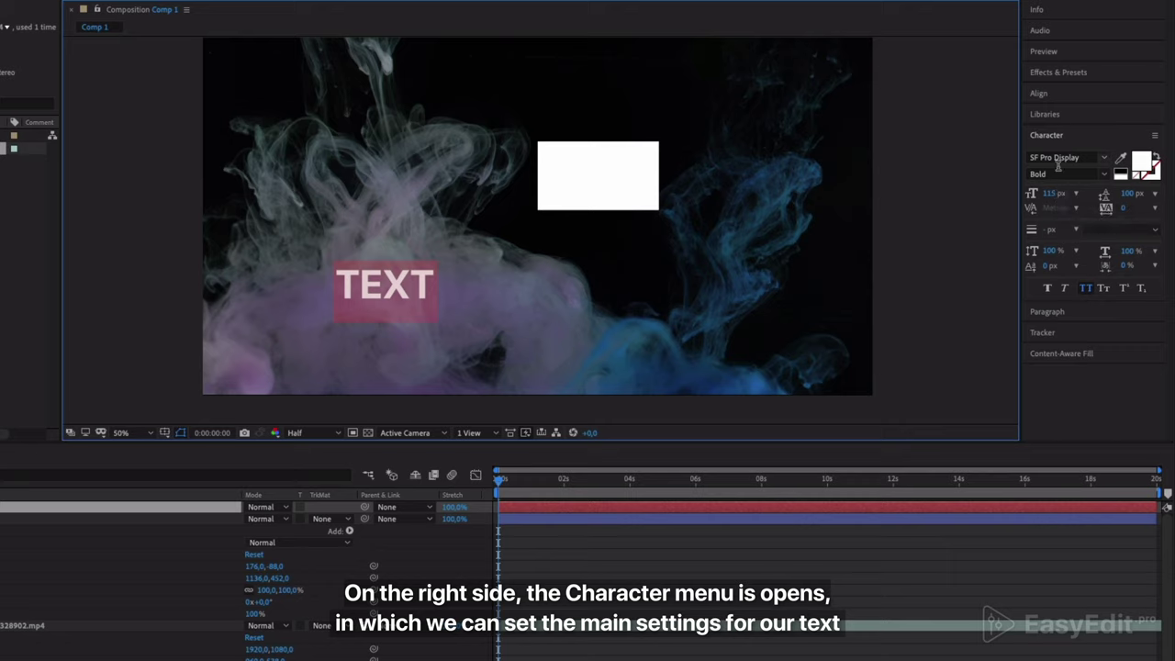
{"action": "mouse_move", "coordinate": [1059, 194]}
{"action": "left_mouse_down"}
{"action": "mouse_move", "coordinate": [1167, 209]}
{"action": "mouse_move", "coordinate": [1131, 216]}
{"action": "left_mouse_up"}
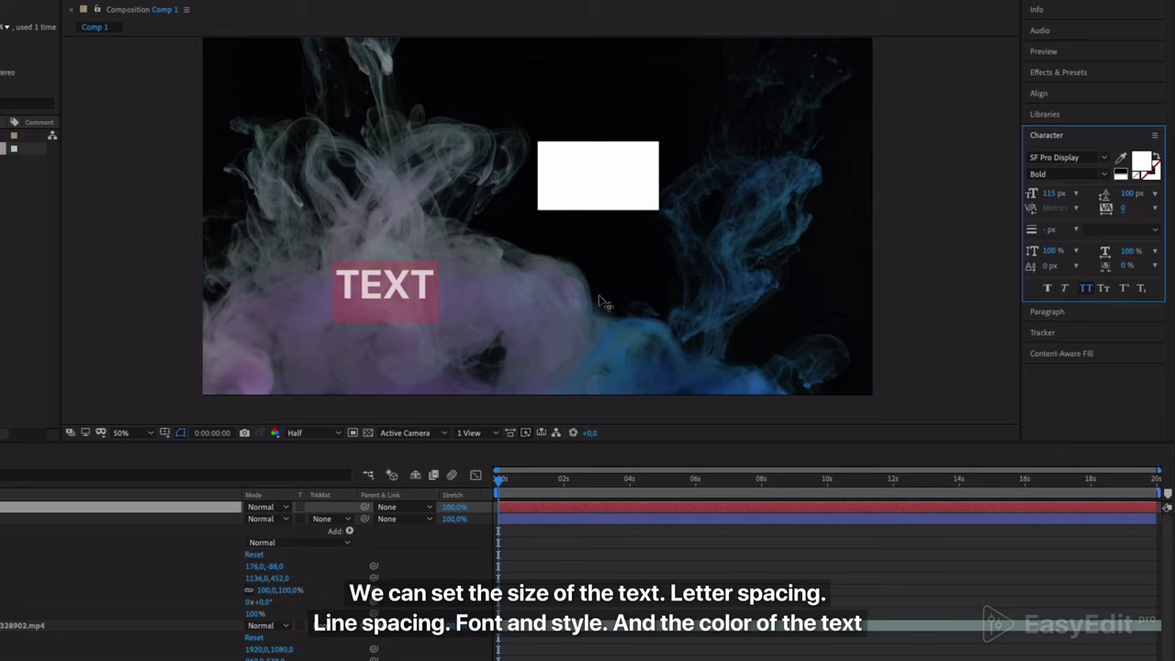
{"action": "left_click", "coordinate": [411, 291]}
- Add a second 'TEXT' line below the first and set both lines' leading to 105 px
{"action": "left_click", "coordinate": [424, 291]}
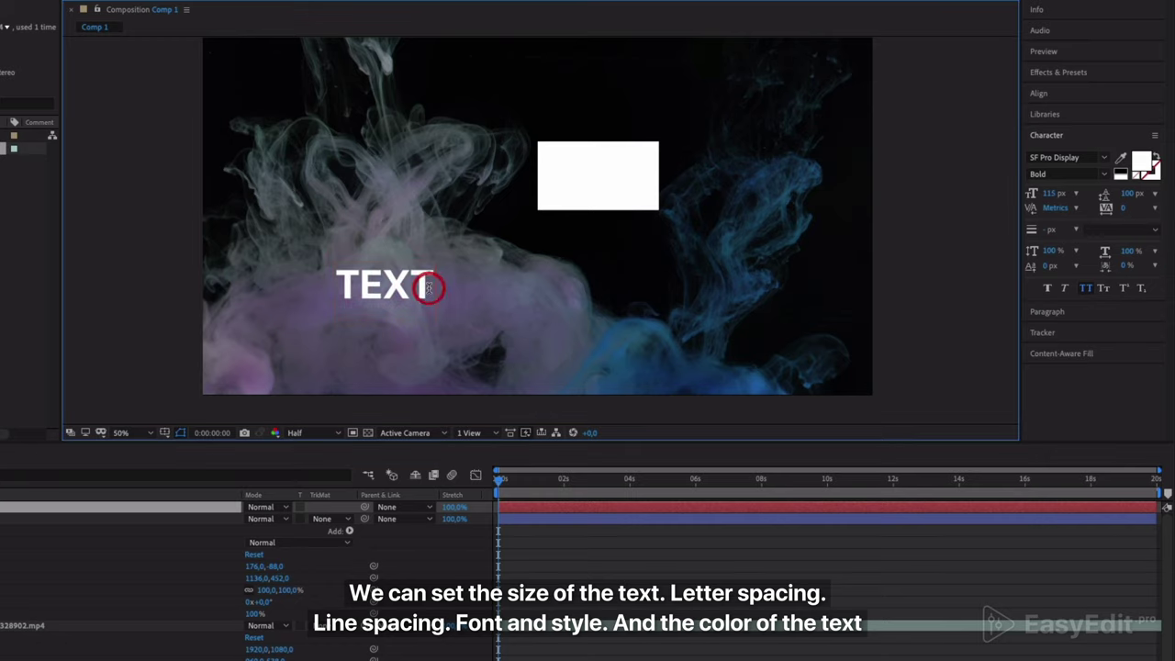
{"action": "key", "text": "Return"}
{"action": "type", "text": "TEXT"}
{"action": "left_click_drag", "start_coordinate": [429, 323], "coordinate": [336, 275]}
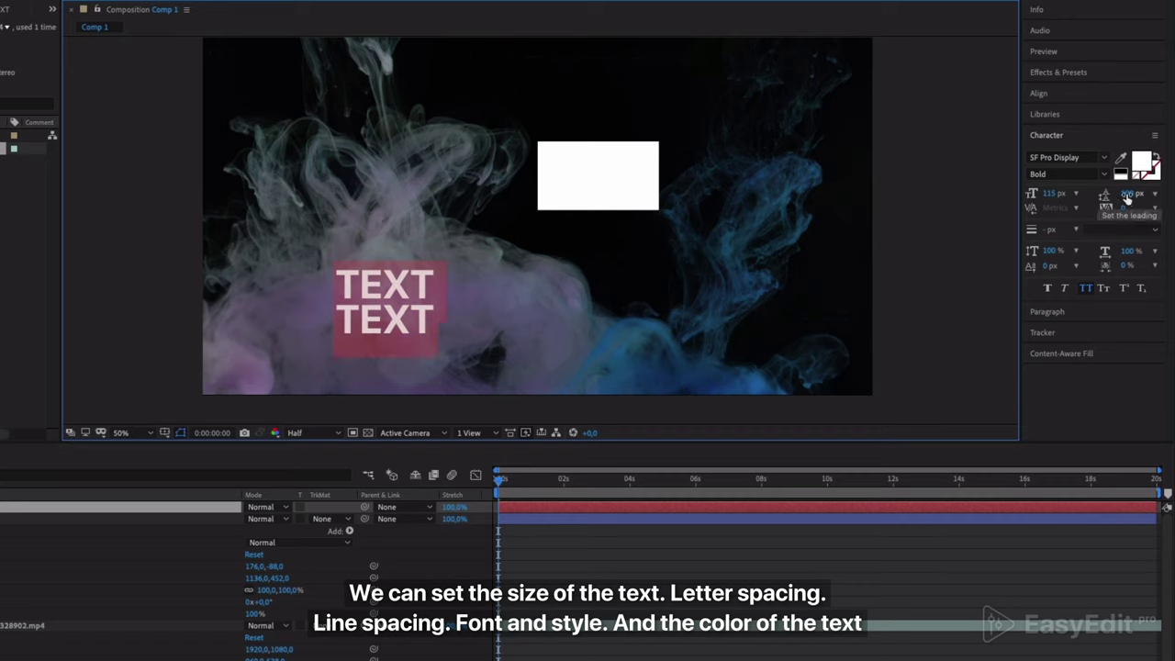
{"action": "left_click_drag", "start_coordinate": [1127, 199], "coordinate": [1135, 196]}
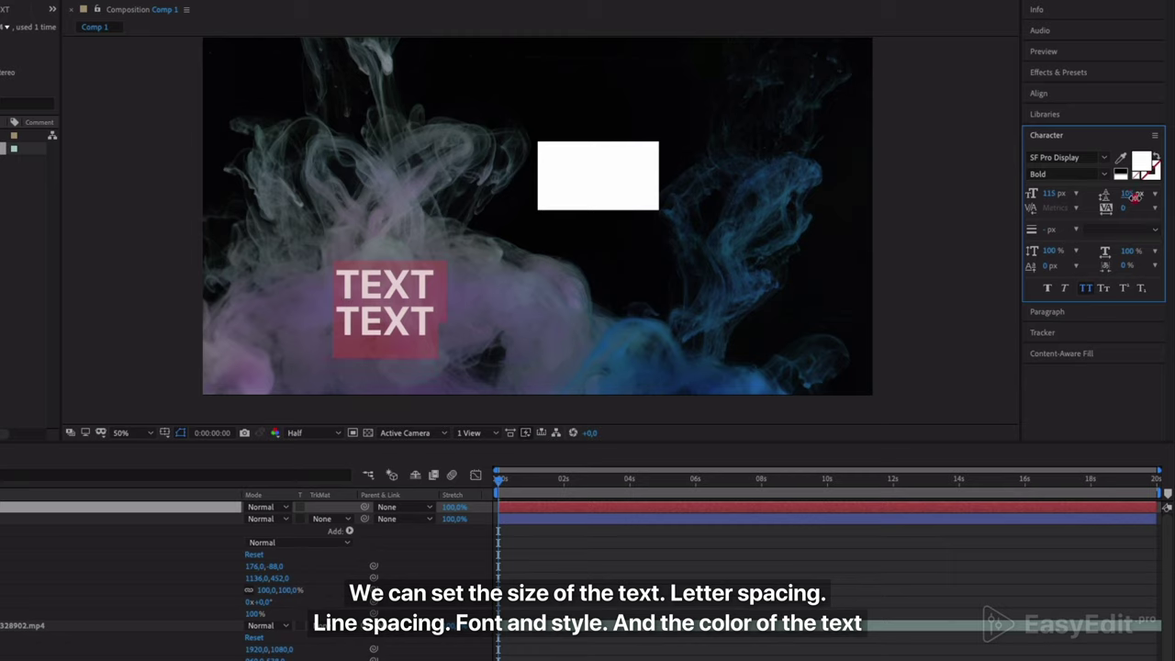
{"action": "left_click_drag", "start_coordinate": [1136, 198], "coordinate": [1130, 197]}
- Switch both TEXT lines to the Heavy style of SF Pro Display
{"action": "left_click", "coordinate": [1105, 158]}
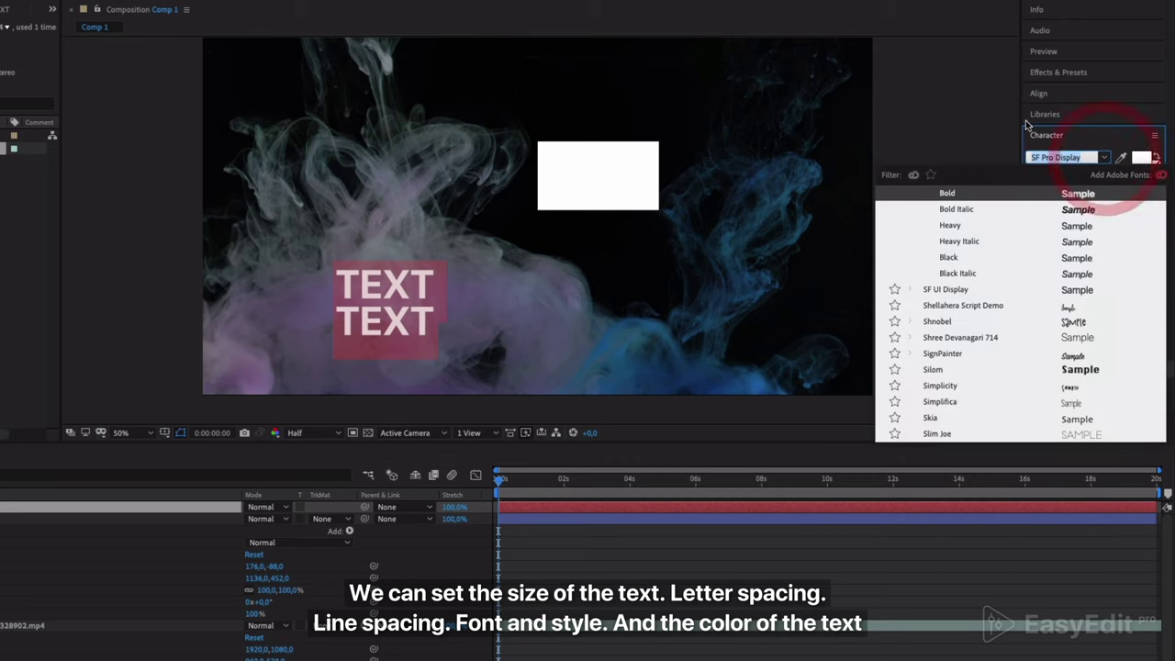
{"action": "left_click", "coordinate": [980, 133]}
{"action": "left_click", "coordinate": [1104, 173]}
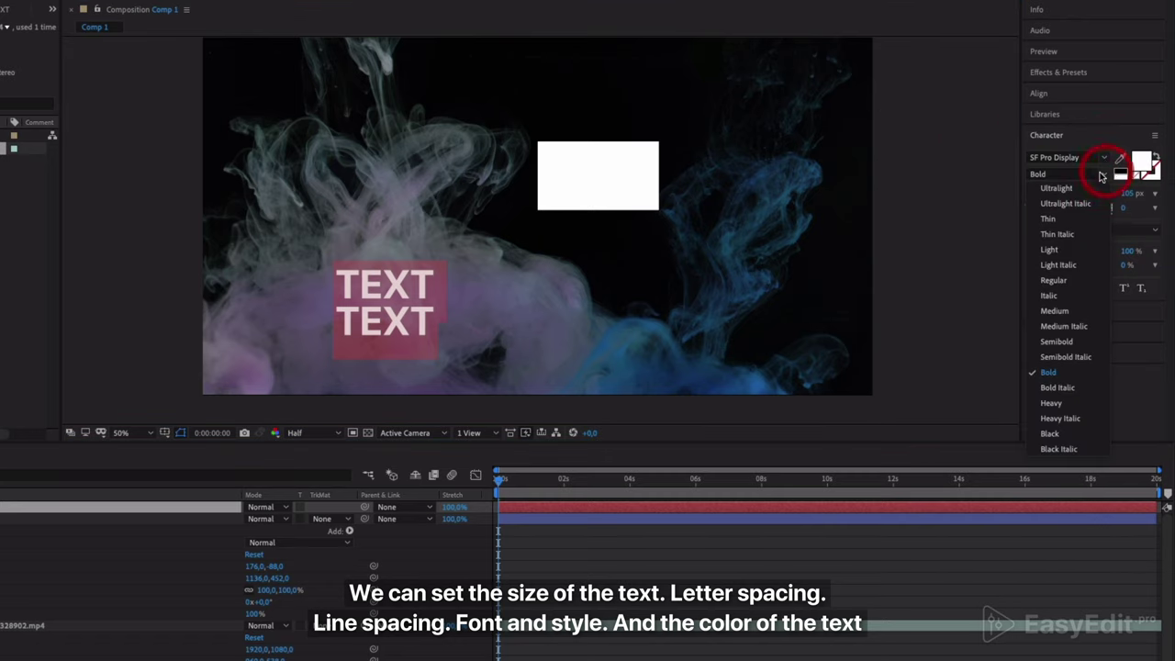
{"action": "left_click", "coordinate": [1052, 403]}
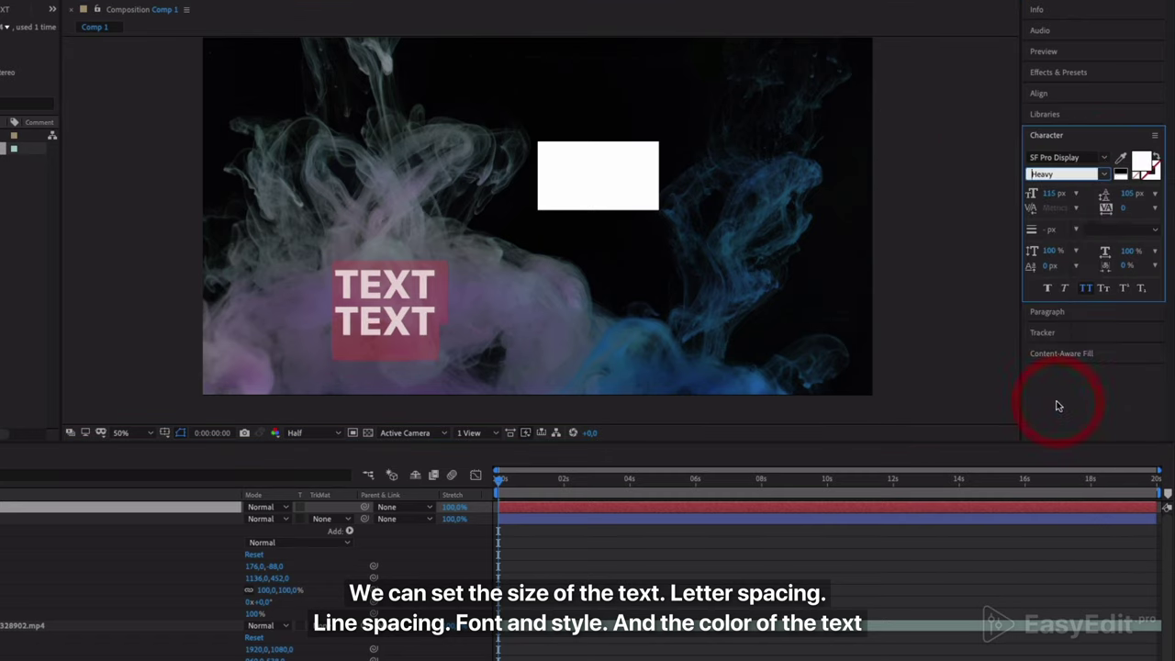
- Preview red in the Fill colour picker but keep the text white (FFFFFF), then exit text editing
{"action": "left_click", "coordinate": [1139, 161]}
{"action": "left_click_drag", "start_coordinate": [131, 136], "coordinate": [69, 59]}
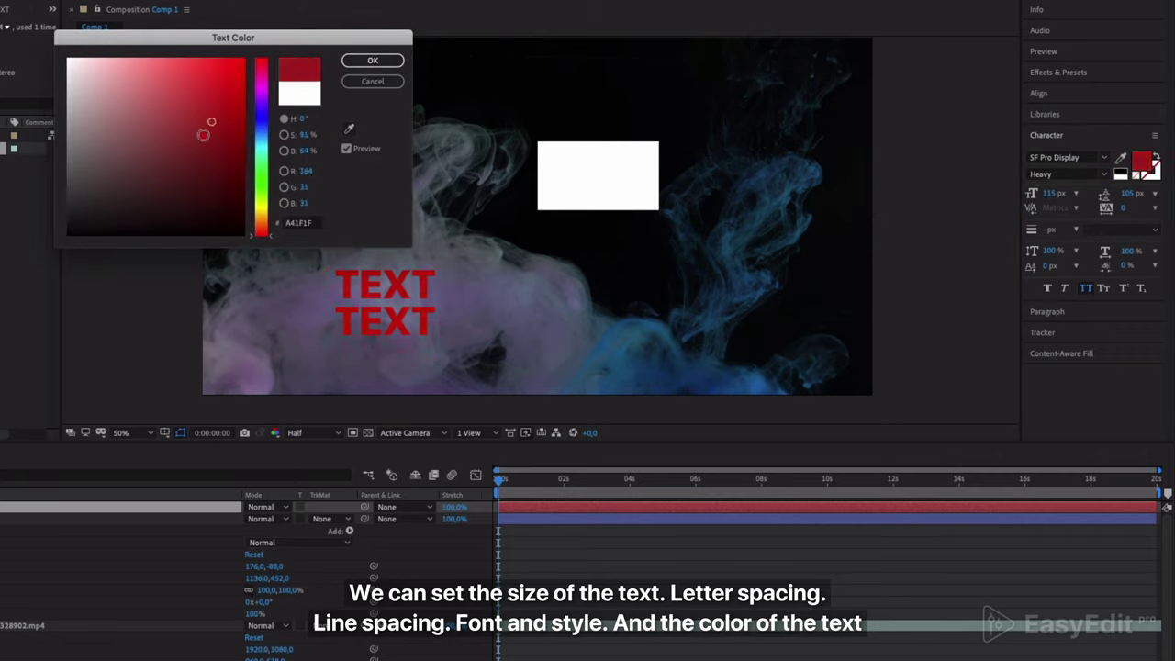
{"action": "left_click", "coordinate": [373, 61]}
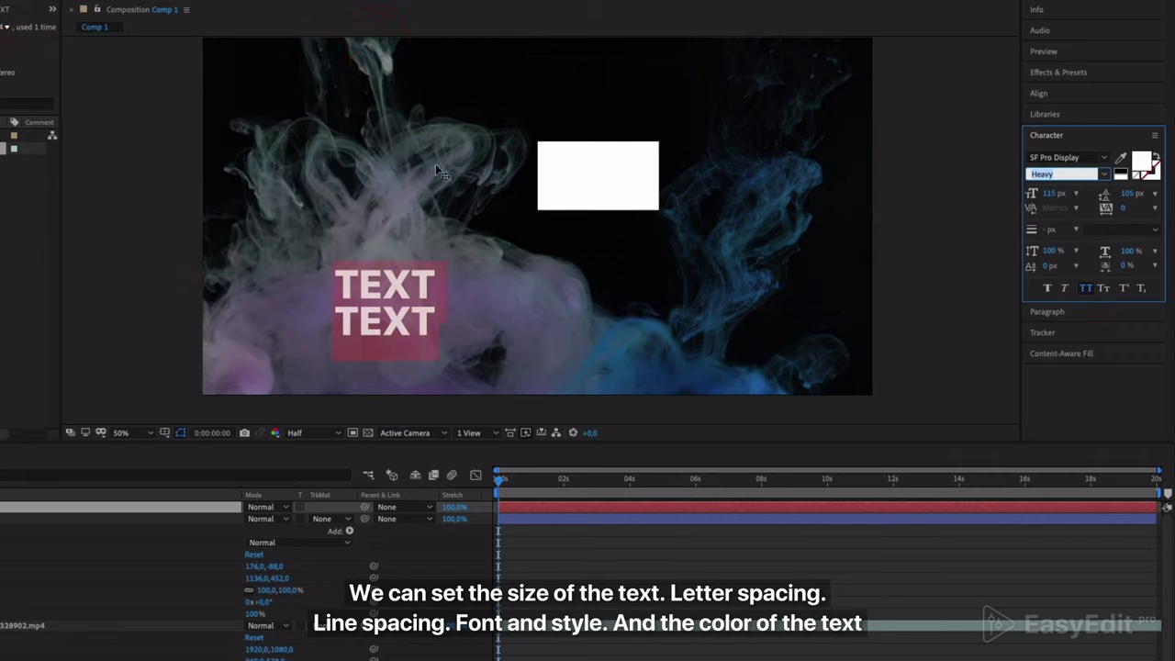
{"action": "key", "text": "Escape"}
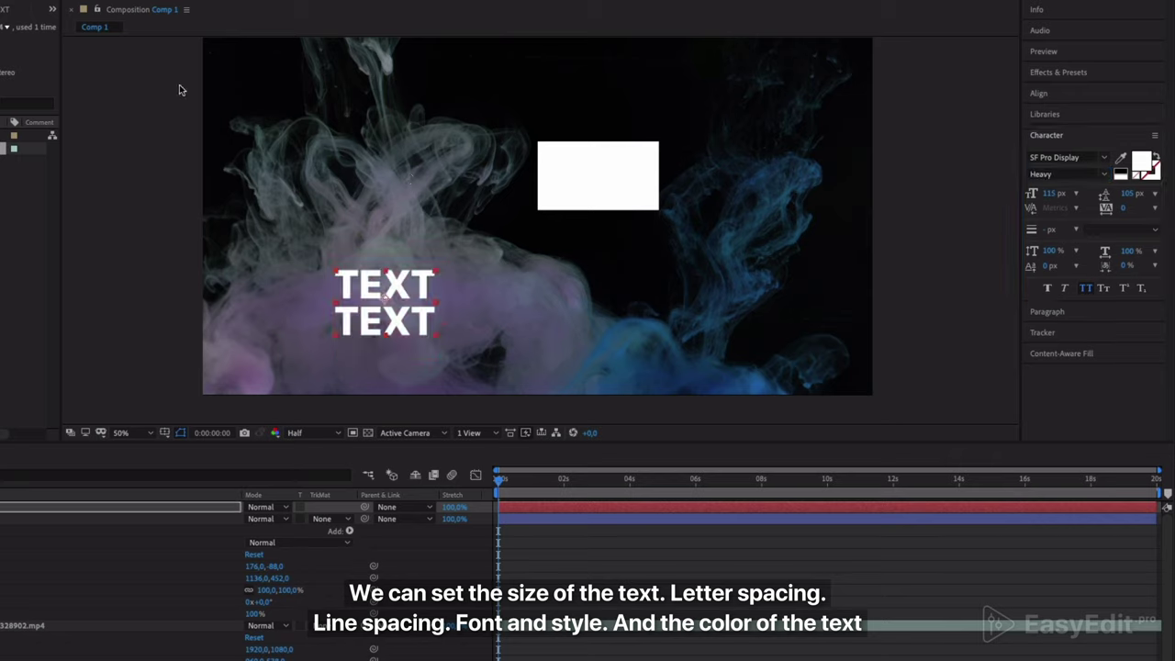
{"action": "left_click", "coordinate": [915, 323]}
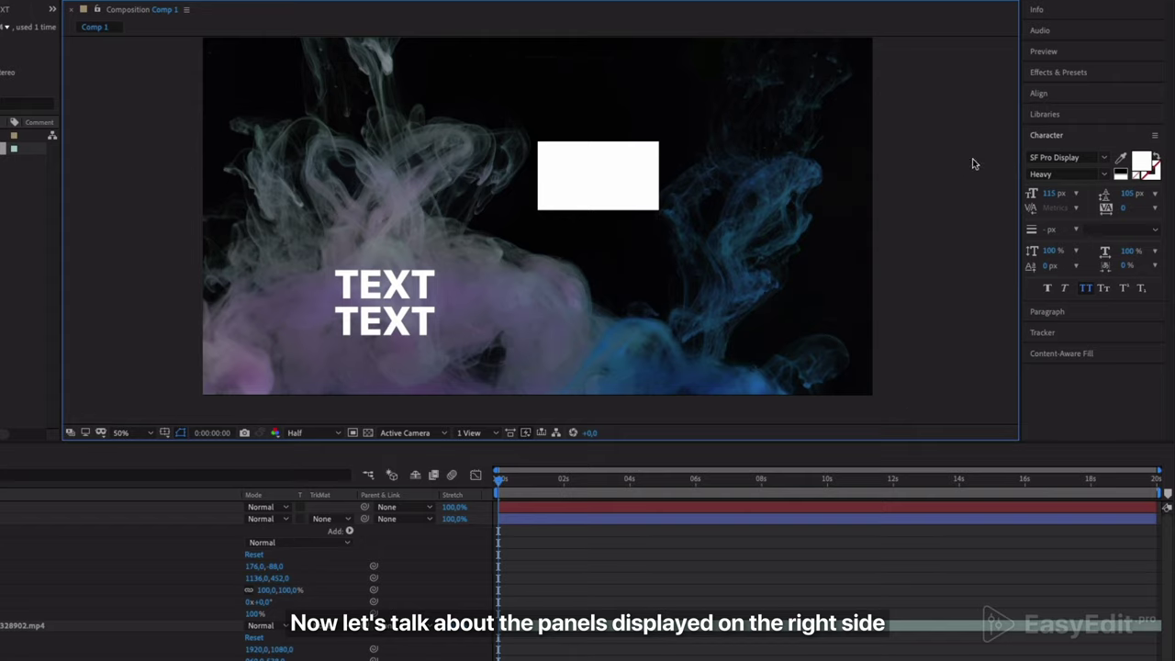
- Glance through the Animation Presets in Effects & Presets, then show the Align panel
{"action": "left_click", "coordinate": [1050, 74]}
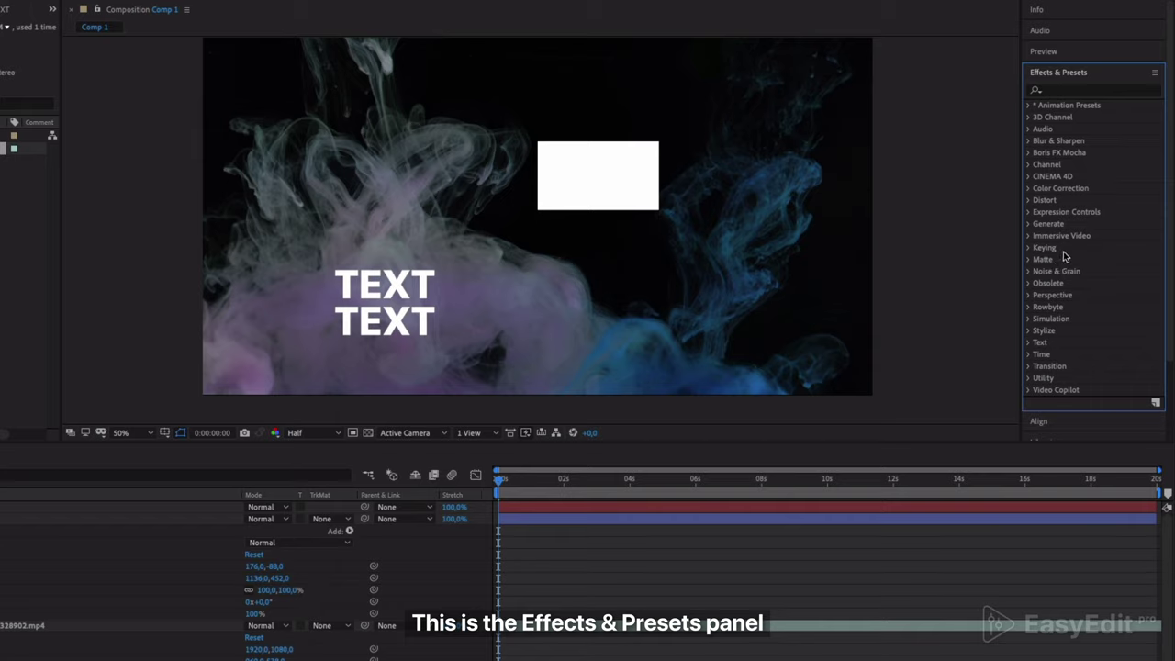
{"action": "left_click", "coordinate": [1028, 105]}
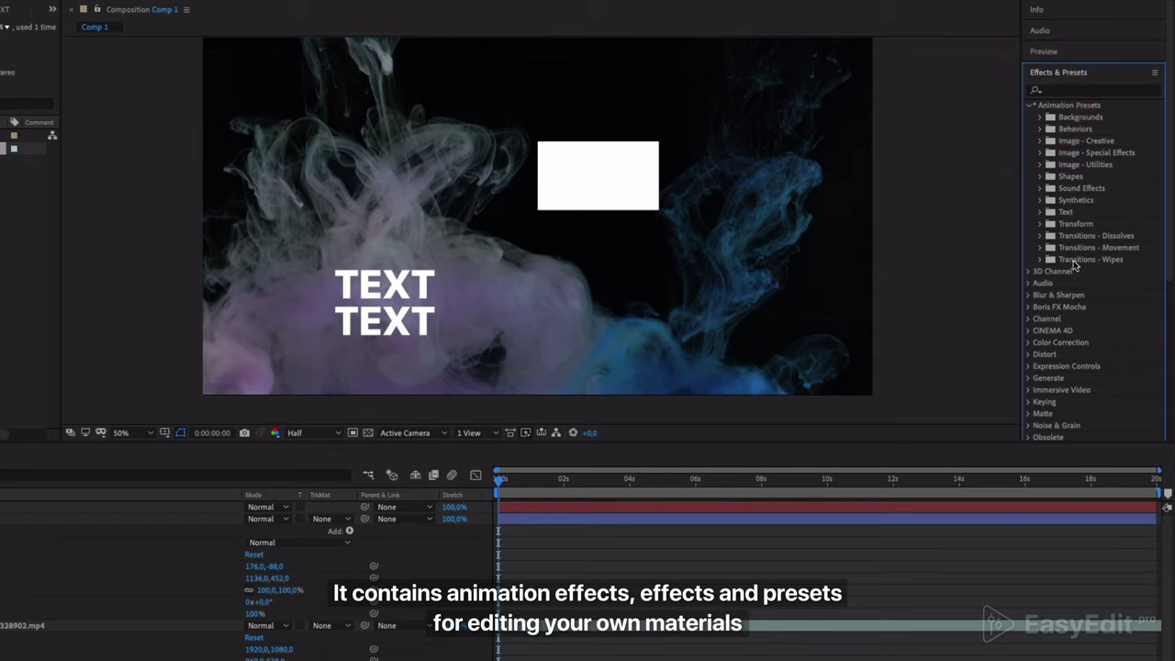
{"action": "left_click", "coordinate": [1029, 106]}
{"action": "left_click", "coordinate": [1055, 74]}
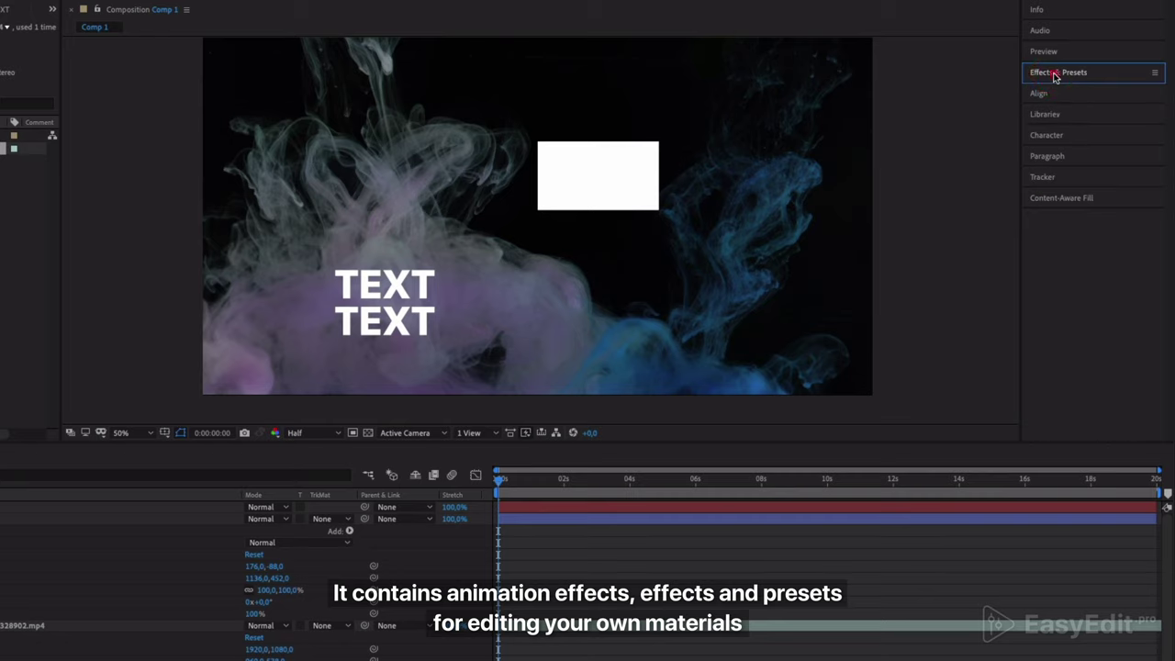
{"action": "left_click", "coordinate": [1040, 96]}
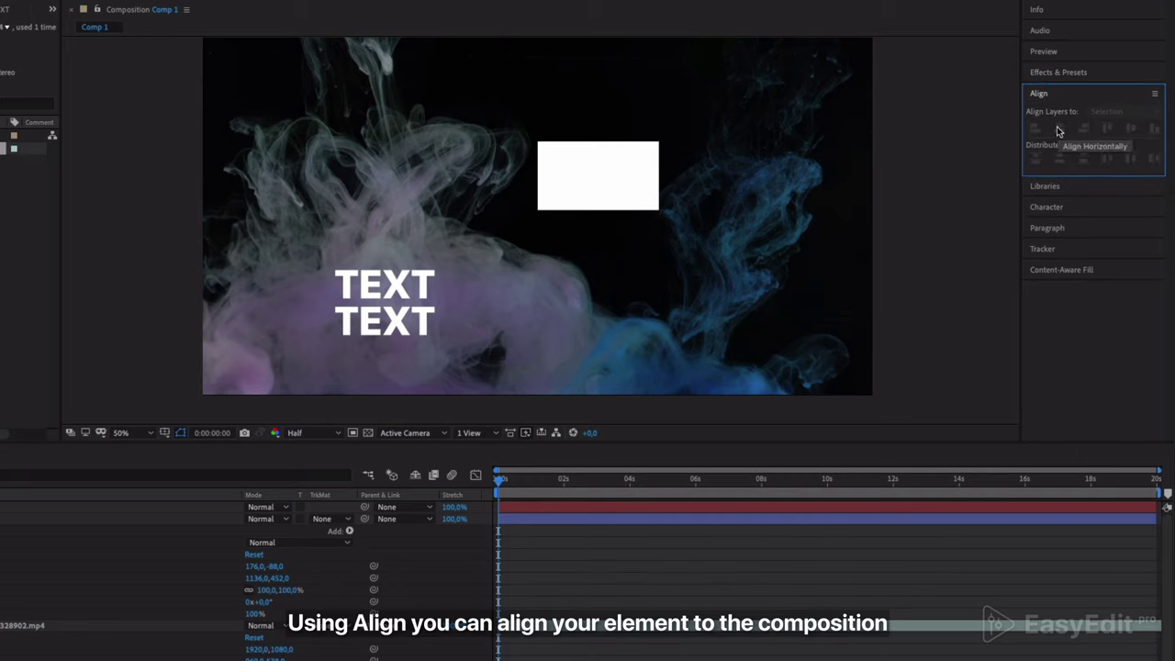
- Test-align the white rectangle to the composition's centre, left, right and top edges
{"action": "left_click", "coordinate": [600, 177]}
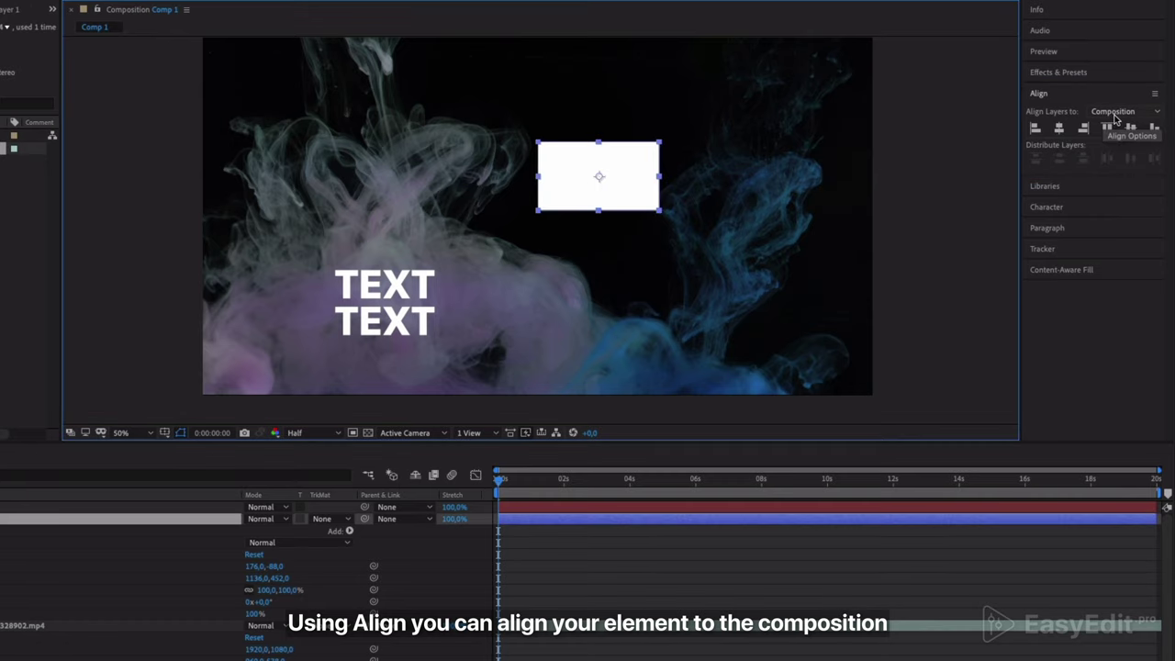
{"action": "left_click", "coordinate": [1061, 129]}
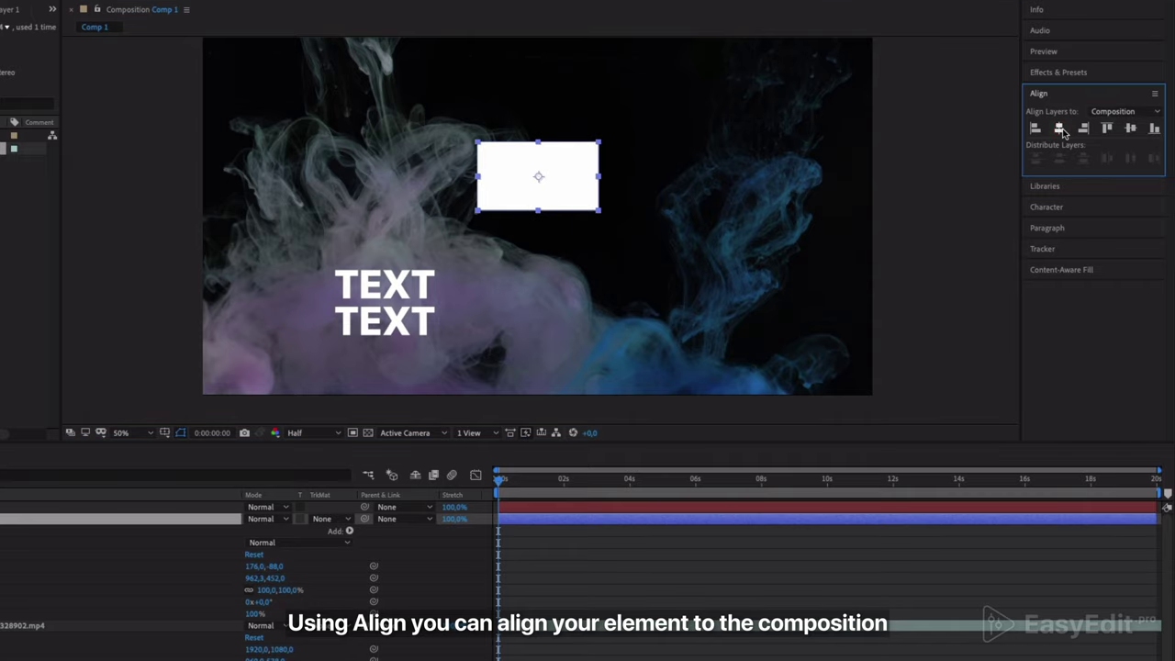
{"action": "left_click", "coordinate": [1130, 129]}
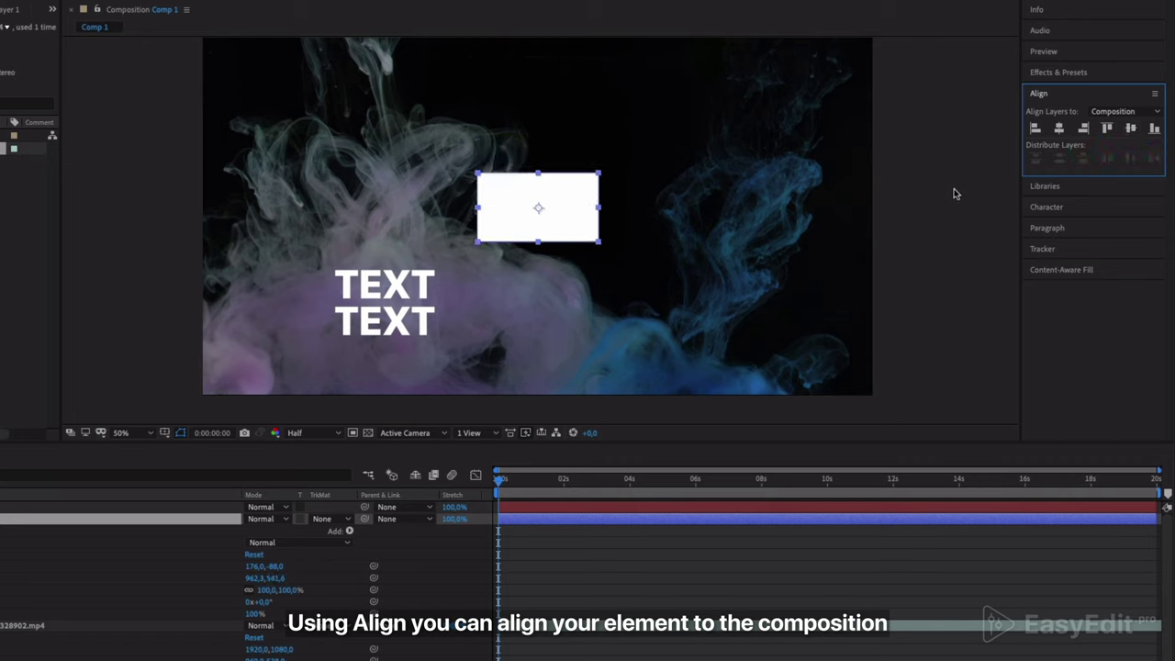
{"action": "left_click", "coordinate": [1034, 128]}
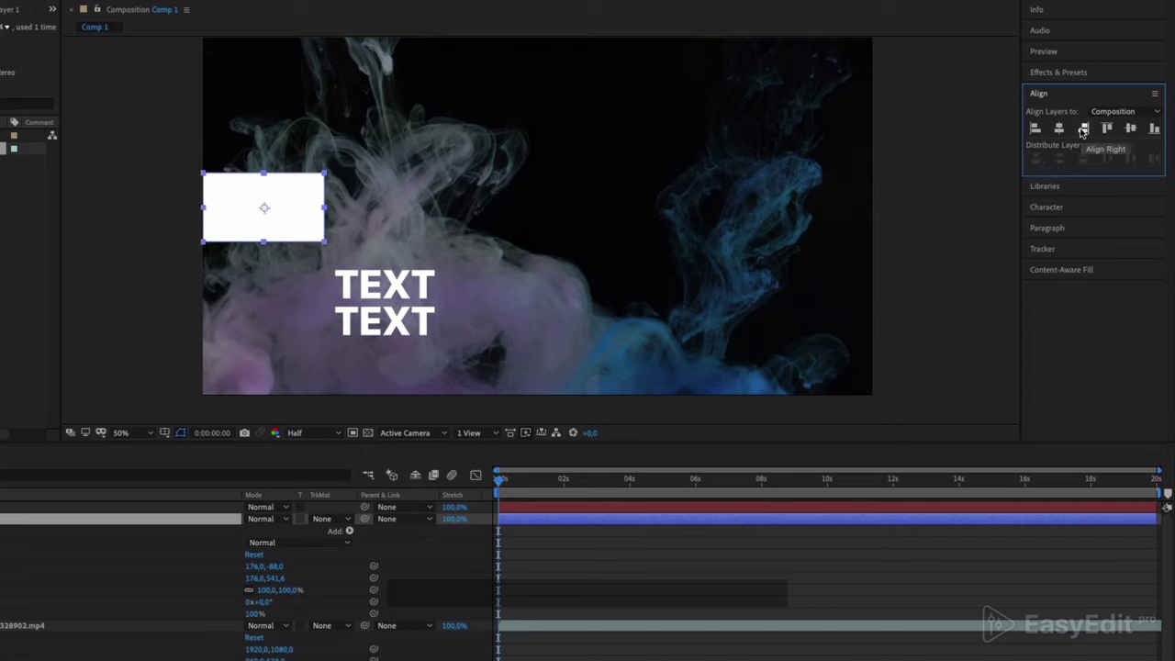
{"action": "left_click", "coordinate": [1083, 129]}
{"action": "left_click", "coordinate": [1107, 129]}
- Re-centre the rectangle, nudge TEXT right, and move the rectangle up-right to 1384.3, 411.6
{"action": "left_click", "coordinate": [1130, 129]}
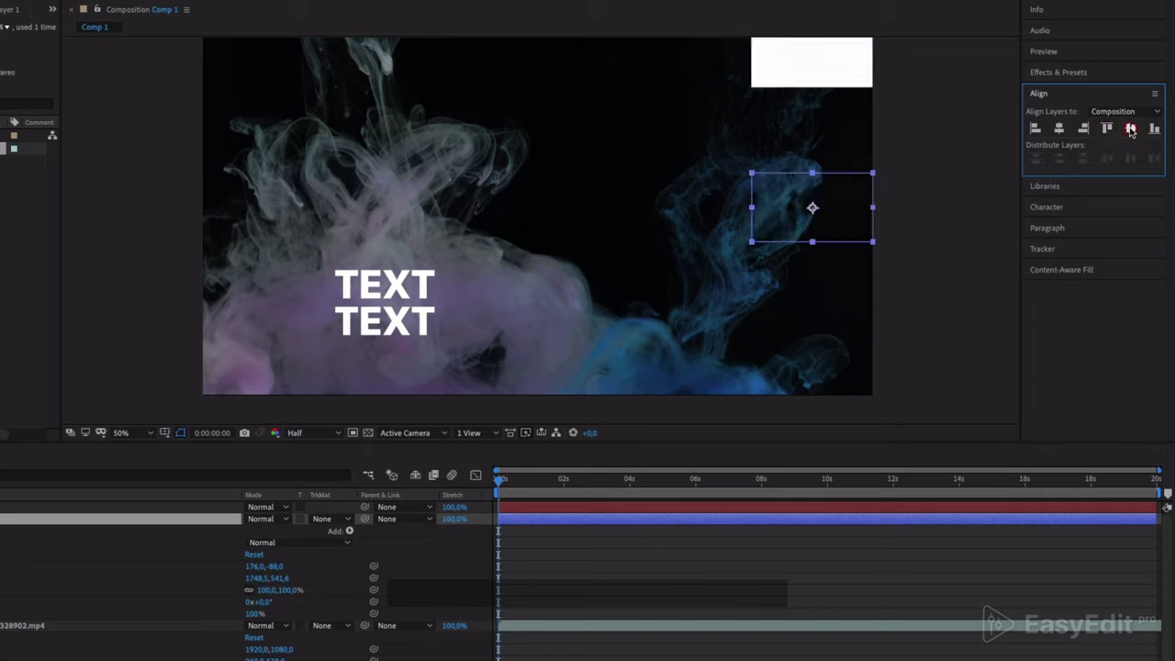
{"action": "left_click", "coordinate": [1058, 129]}
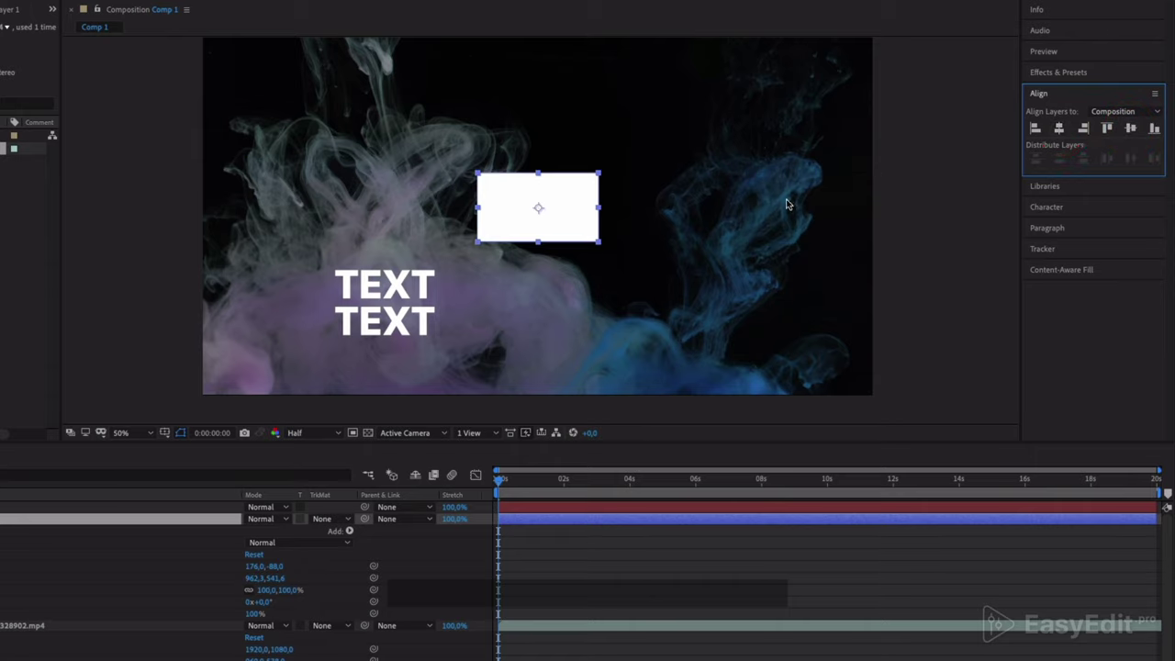
{"action": "left_click_drag", "start_coordinate": [402, 300], "coordinate": [427, 301]}
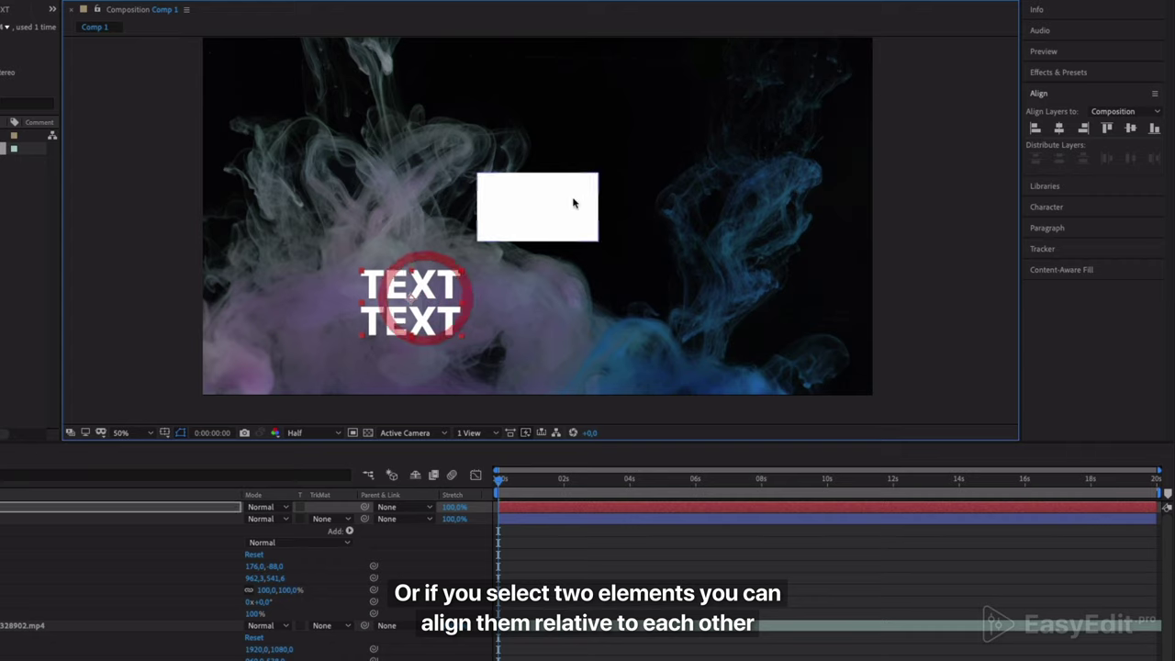
{"action": "left_click_drag", "start_coordinate": [561, 203], "coordinate": [708, 158]}
- Align the selected rectangle and TEXT on one horizontal centre relative to the selection
{"action": "left_click", "coordinate": [430, 299], "text": "shift"}
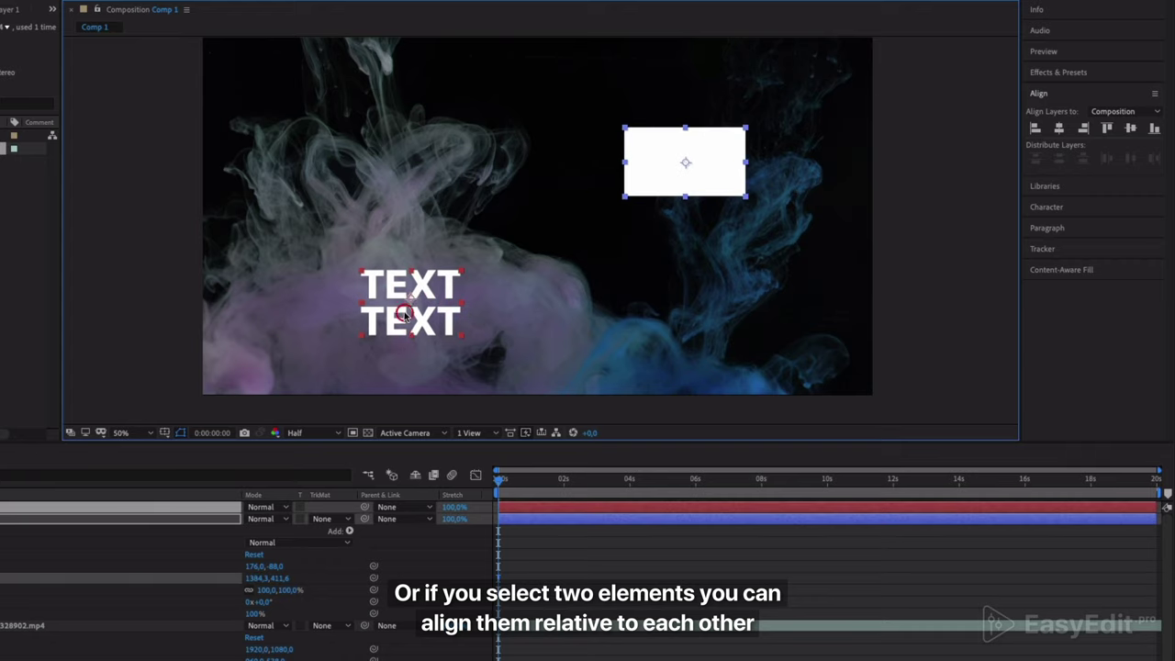
{"action": "left_click", "coordinate": [1136, 112]}
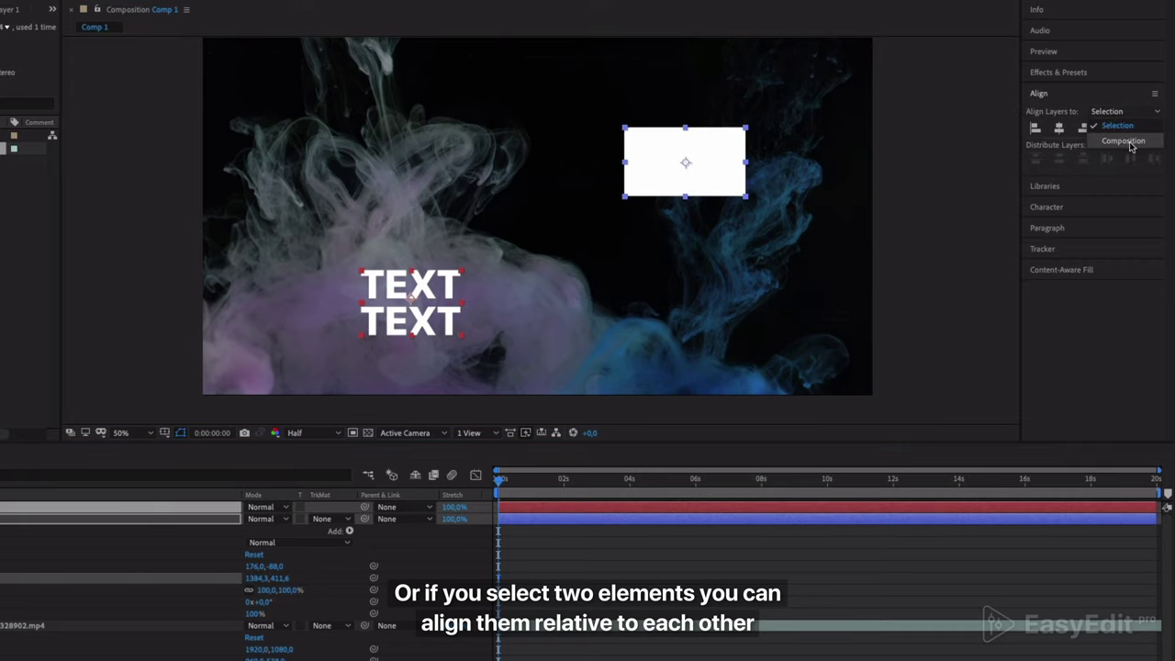
{"action": "left_click", "coordinate": [1134, 142]}
{"action": "left_click", "coordinate": [1136, 111]}
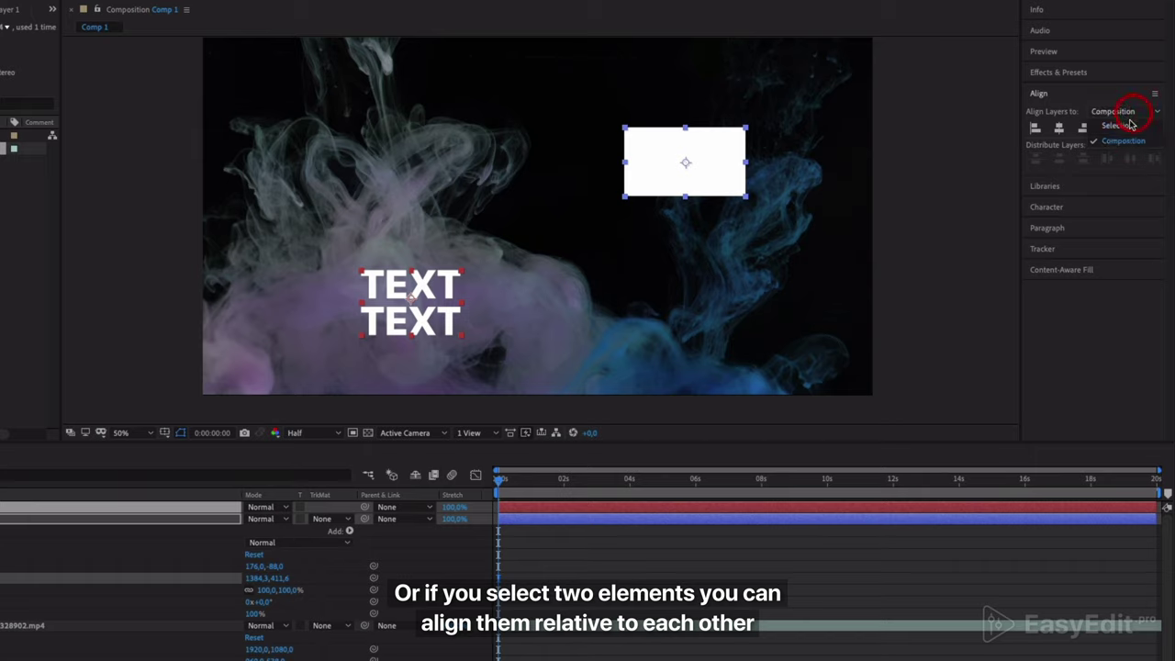
{"action": "left_click", "coordinate": [1133, 124]}
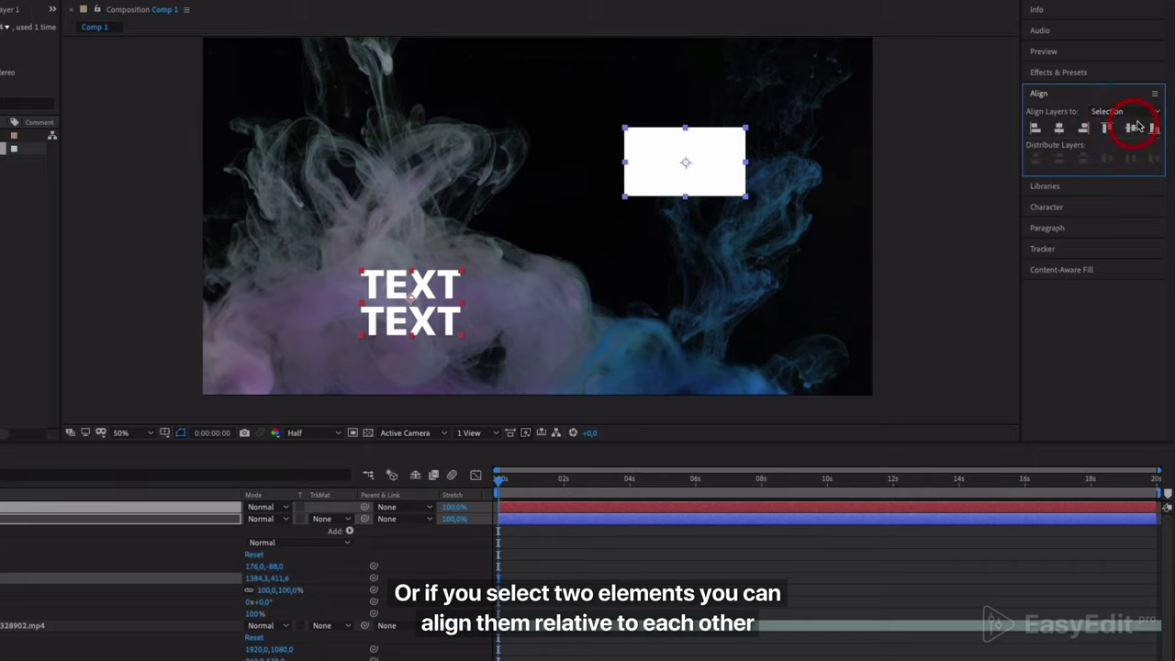
{"action": "left_click", "coordinate": [1060, 129]}
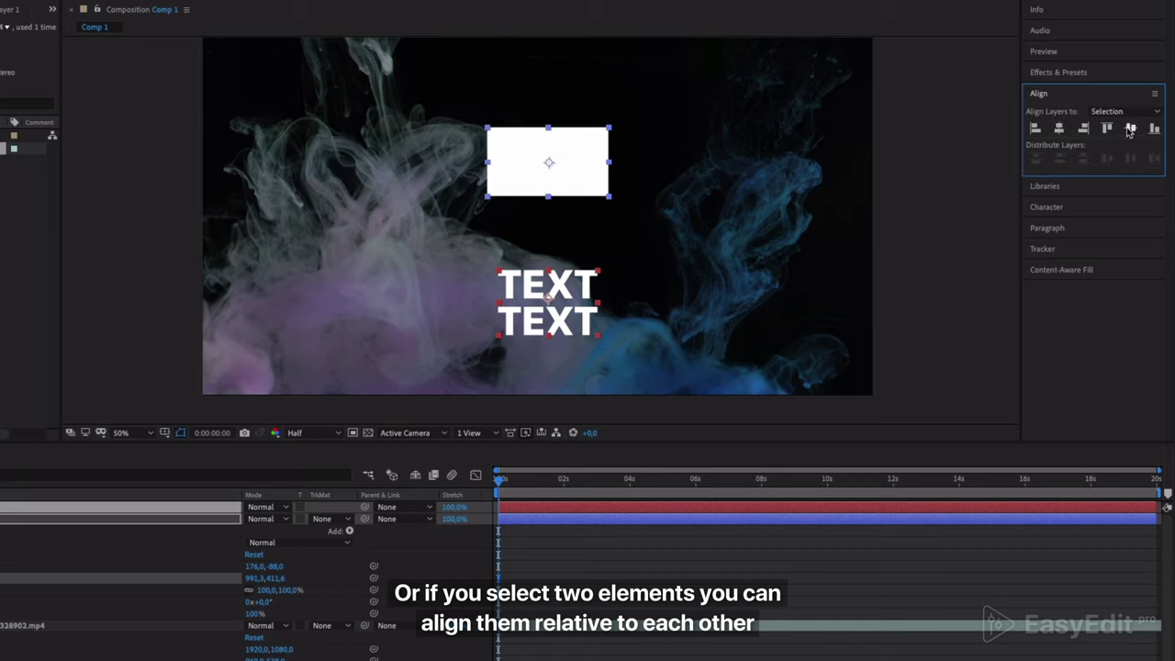
{"action": "left_click", "coordinate": [918, 171]}
- Place the rectangle top-left and TEXT right, then vertically centre them on each other
{"action": "left_click_drag", "start_coordinate": [553, 173], "coordinate": [398, 133]}
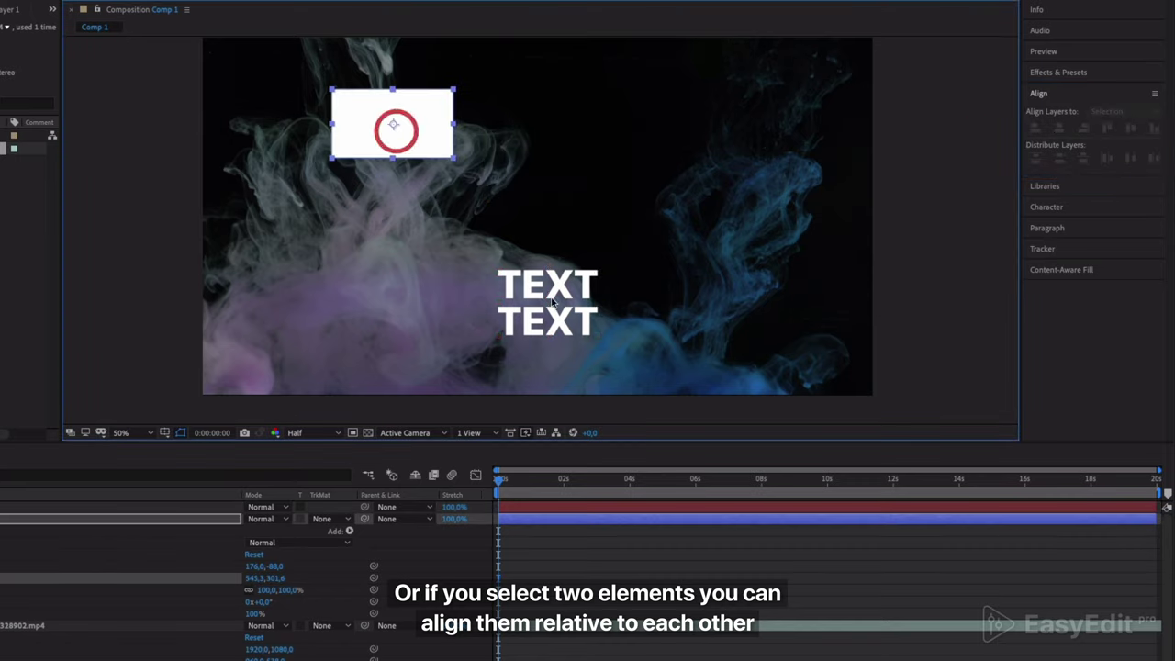
{"action": "left_click_drag", "start_coordinate": [554, 302], "coordinate": [654, 303]}
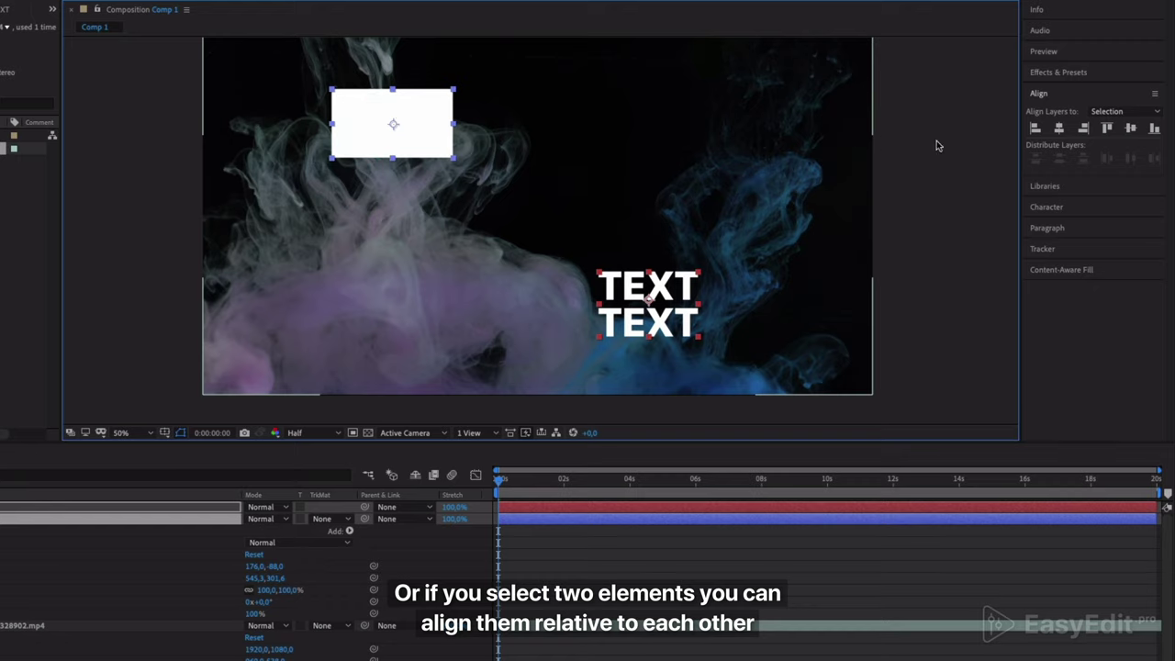
{"action": "left_click", "coordinate": [1130, 130]}
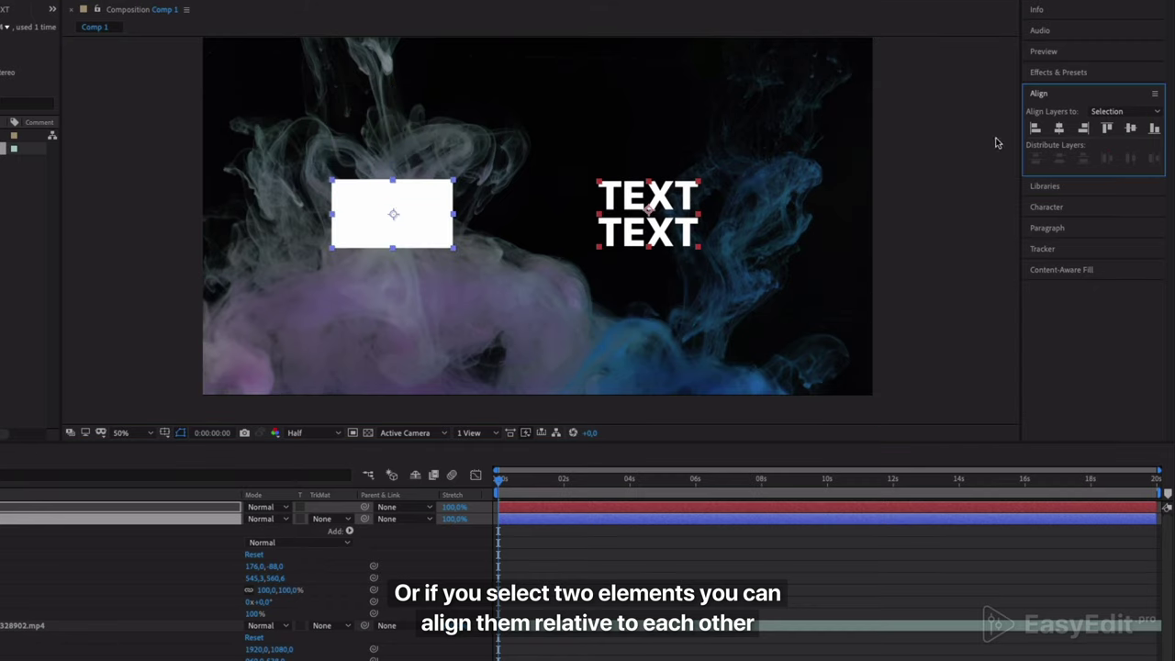
{"action": "left_click", "coordinate": [942, 164]}
- Add another 'TEXT' to the lower title line so it reads 'TEXT TEXT'
{"action": "left_click", "coordinate": [1038, 93]}
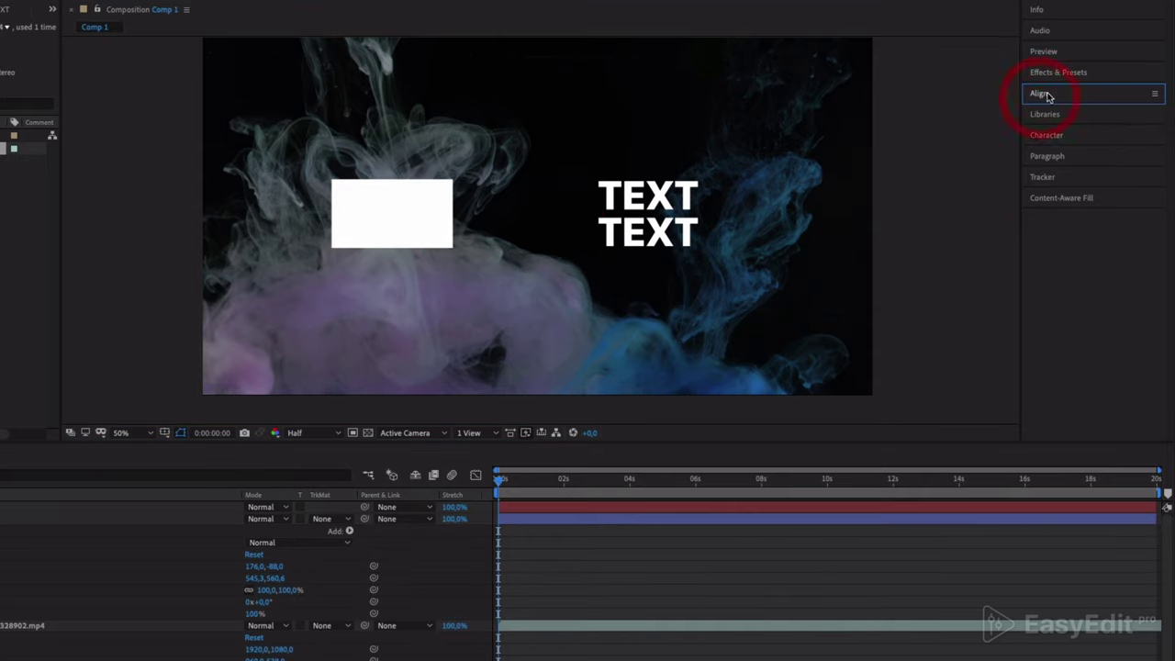
{"action": "left_click", "coordinate": [1046, 135]}
{"action": "left_click", "coordinate": [1052, 158]}
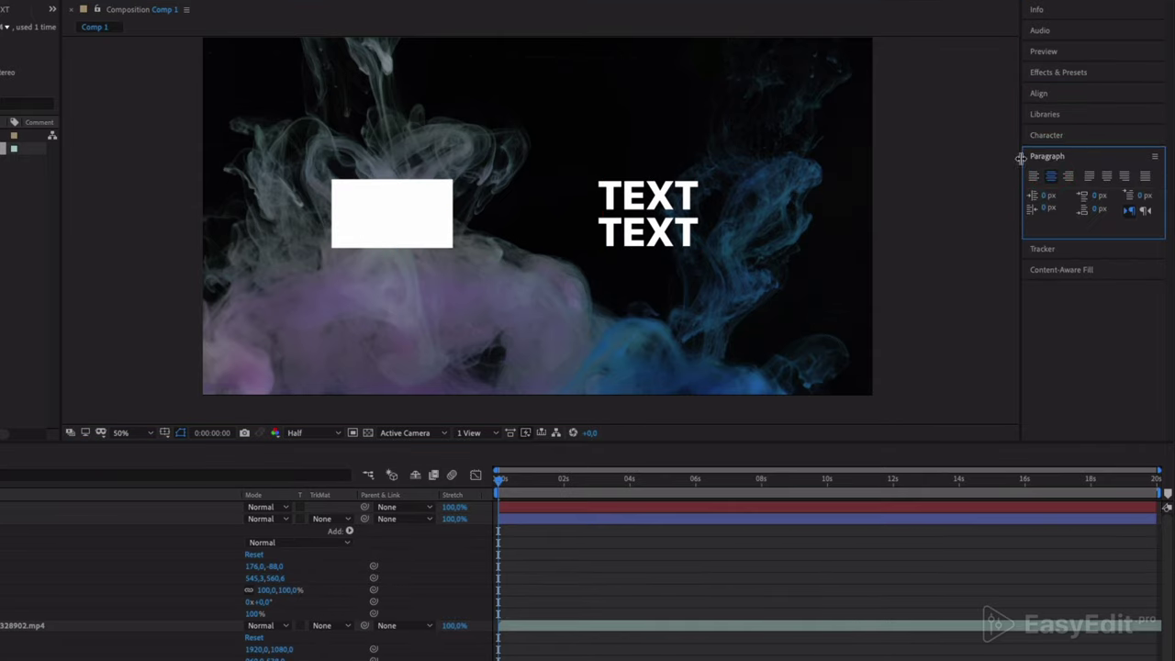
{"action": "left_click", "coordinate": [670, 200]}
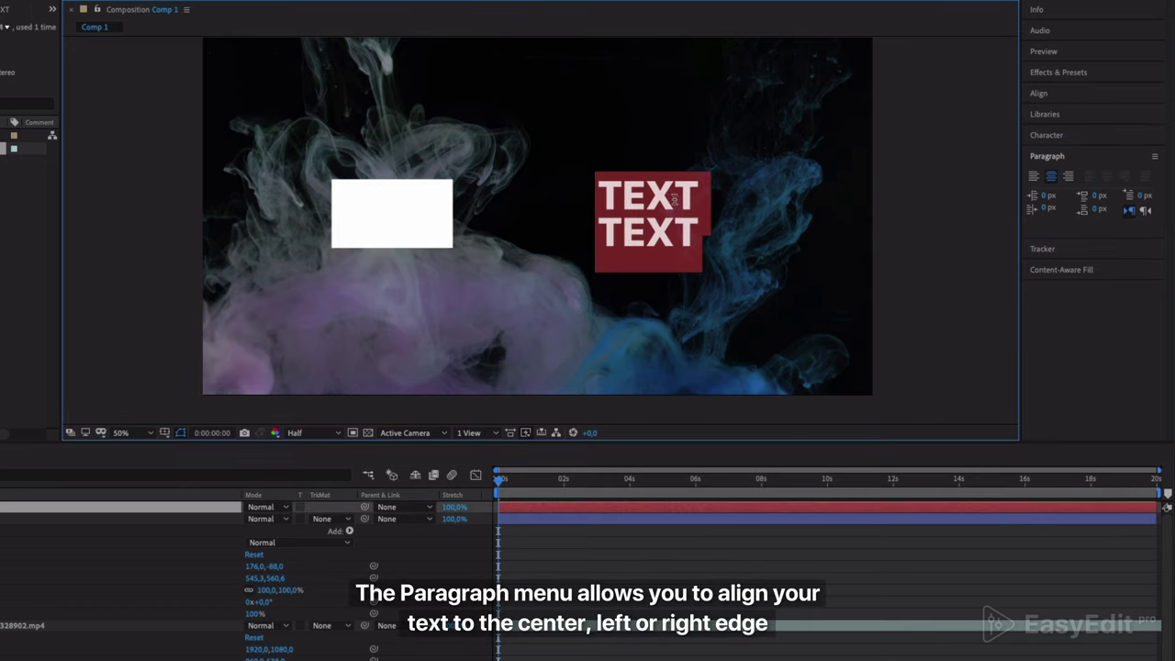
{"action": "left_click", "coordinate": [674, 196]}
{"action": "left_click_drag", "start_coordinate": [698, 229], "coordinate": [597, 232]}
{"action": "left_click", "coordinate": [695, 231]}
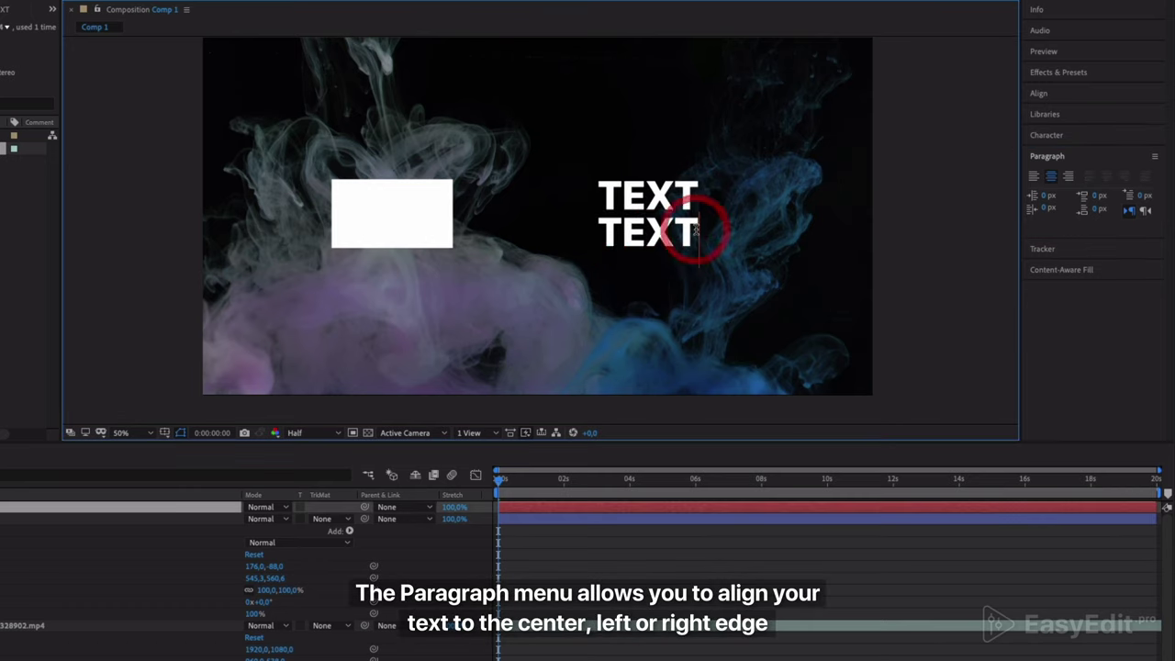
{"action": "type", "text": "TEXT"}
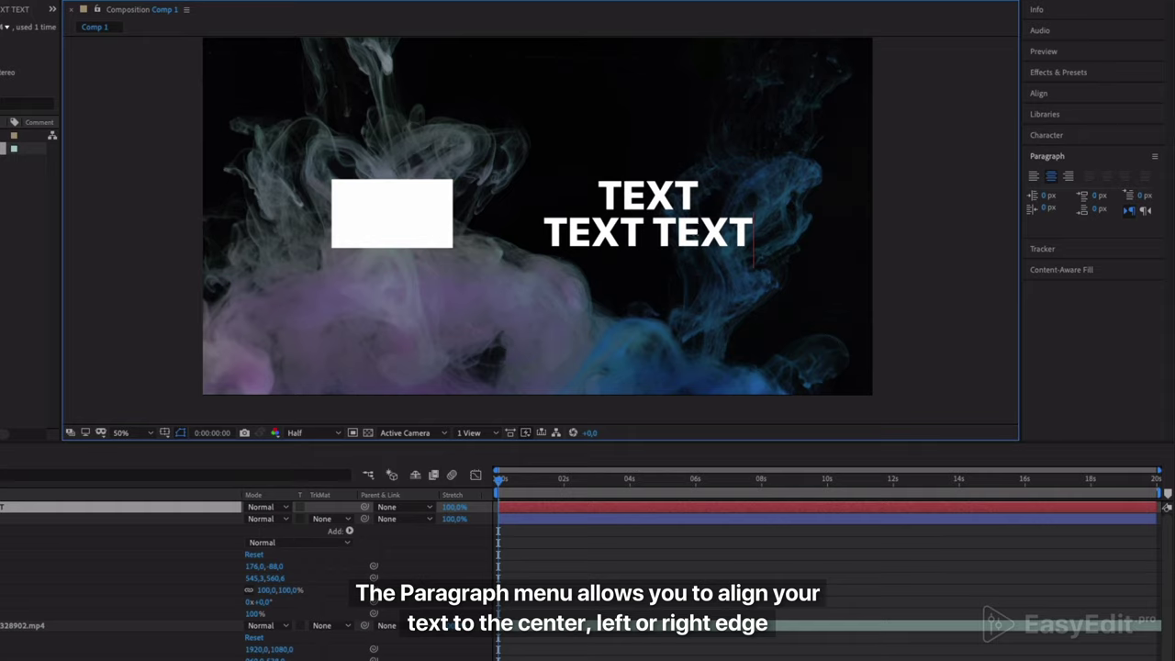
{"action": "key", "text": "Escape"}
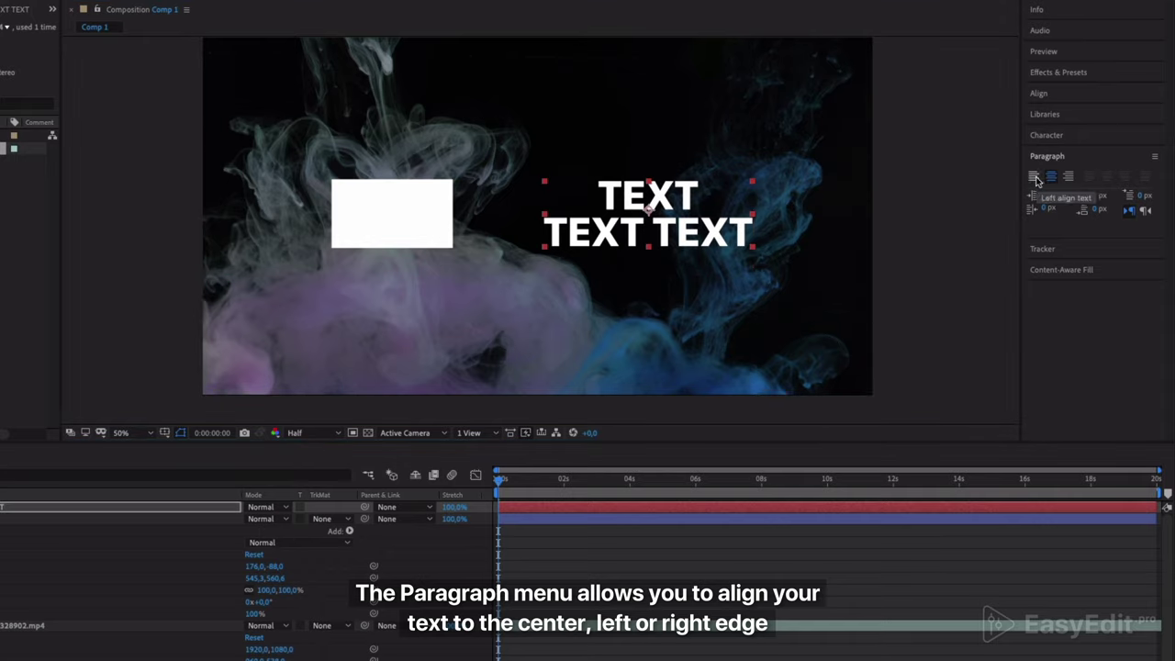
- Try left and right alignment, then centre-align the two title lines
{"action": "left_click", "coordinate": [1034, 177]}
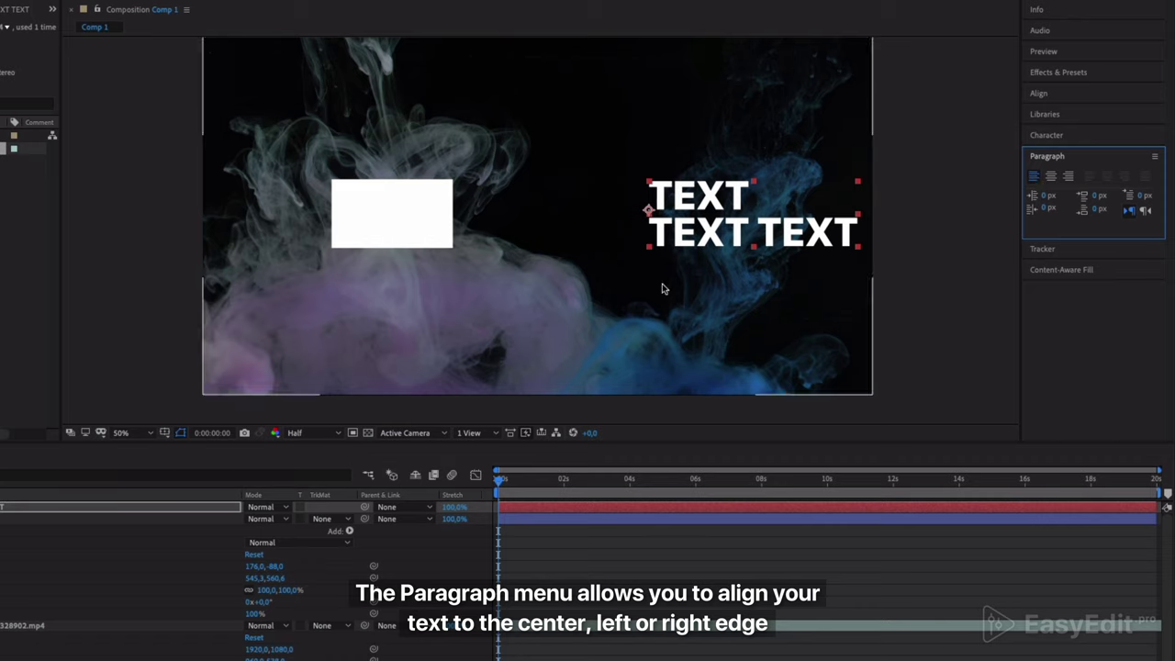
{"action": "left_click", "coordinate": [1068, 177]}
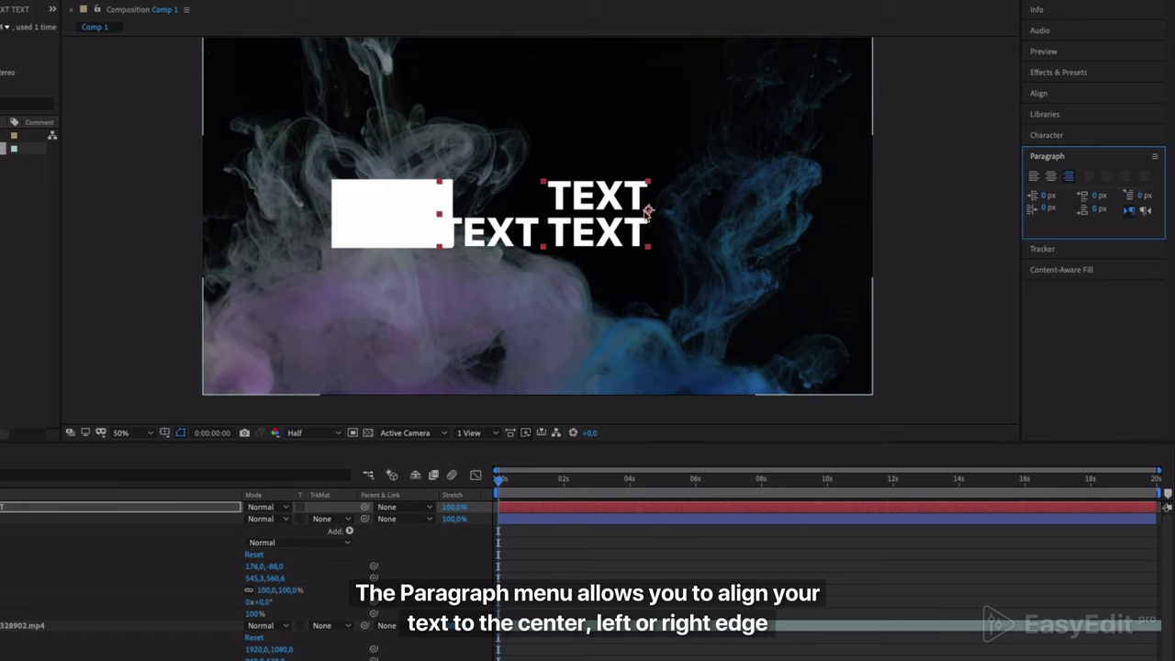
{"action": "left_click", "coordinate": [1047, 177]}
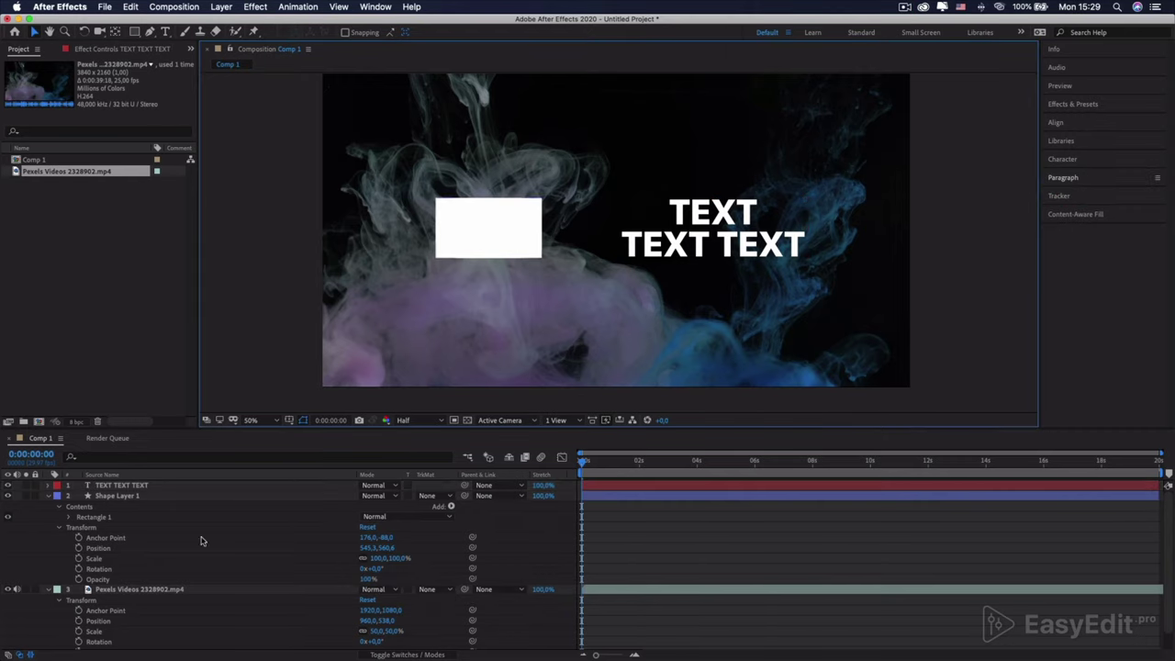
- Delete the text, shape and video layers from Comp 1
{"action": "left_click", "coordinate": [158, 484]}
{"action": "left_click", "coordinate": [163, 495], "text": "shift"}
{"action": "left_click", "coordinate": [170, 589], "text": "shift"}
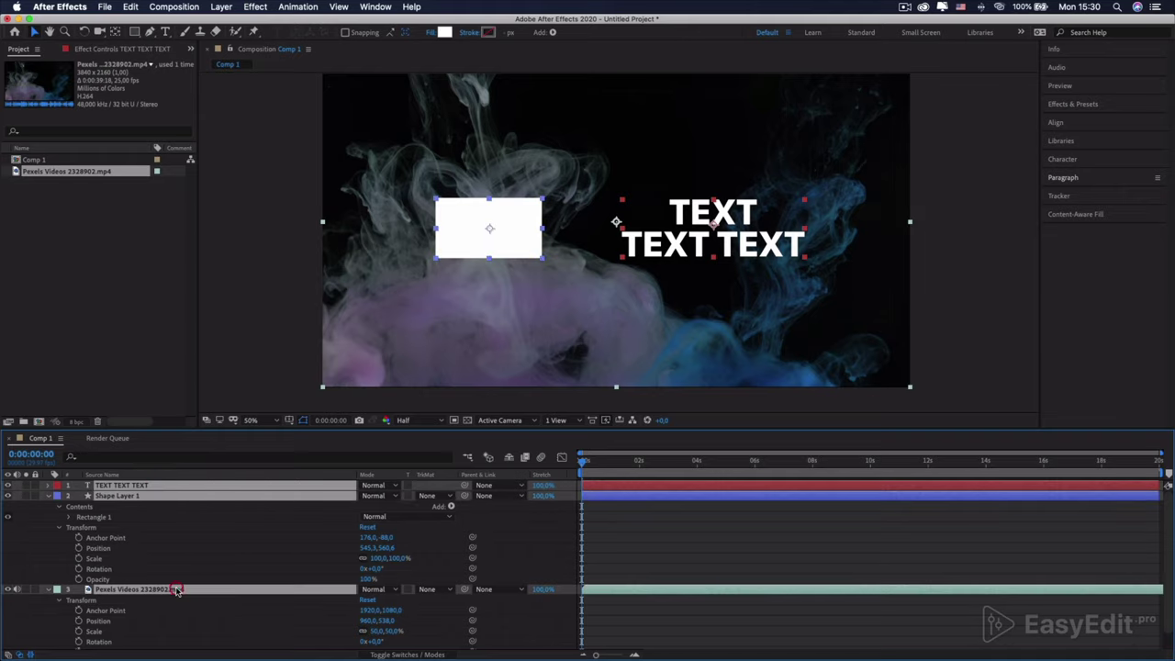
{"action": "key", "text": "Delete"}
{"action": "left_click", "coordinate": [315, 506]}
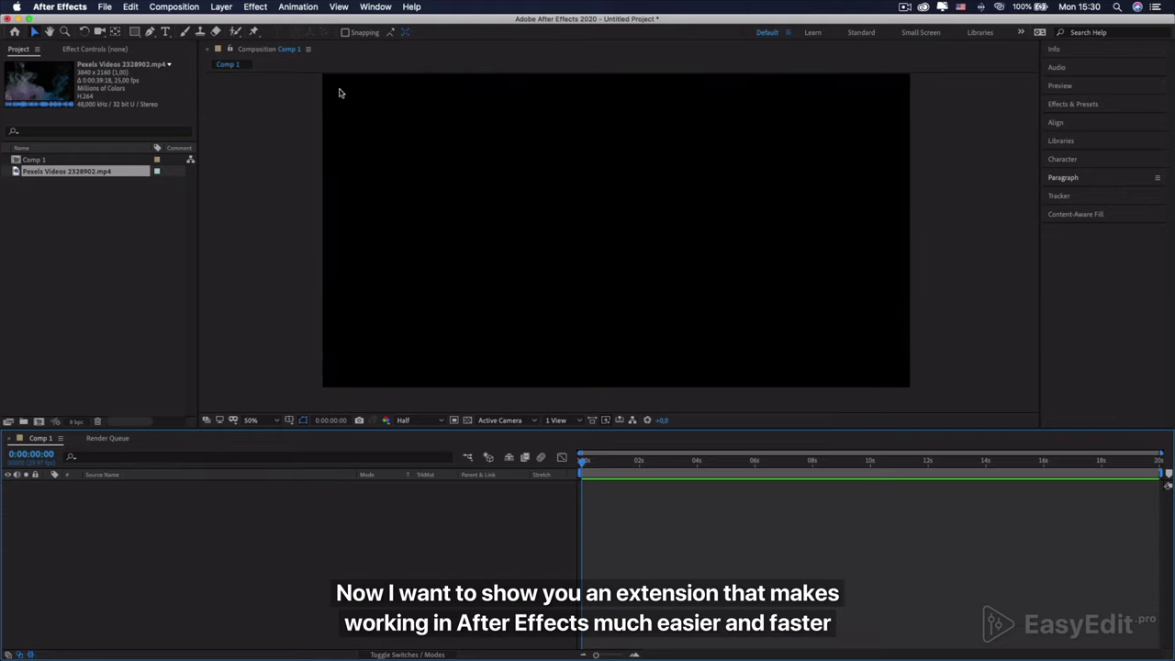
- Open the EasyEdit Viewer extension, widen its panel and close its welcome page
{"action": "left_click", "coordinate": [373, 9]}
{"action": "mouse_move", "coordinate": [425, 72]}
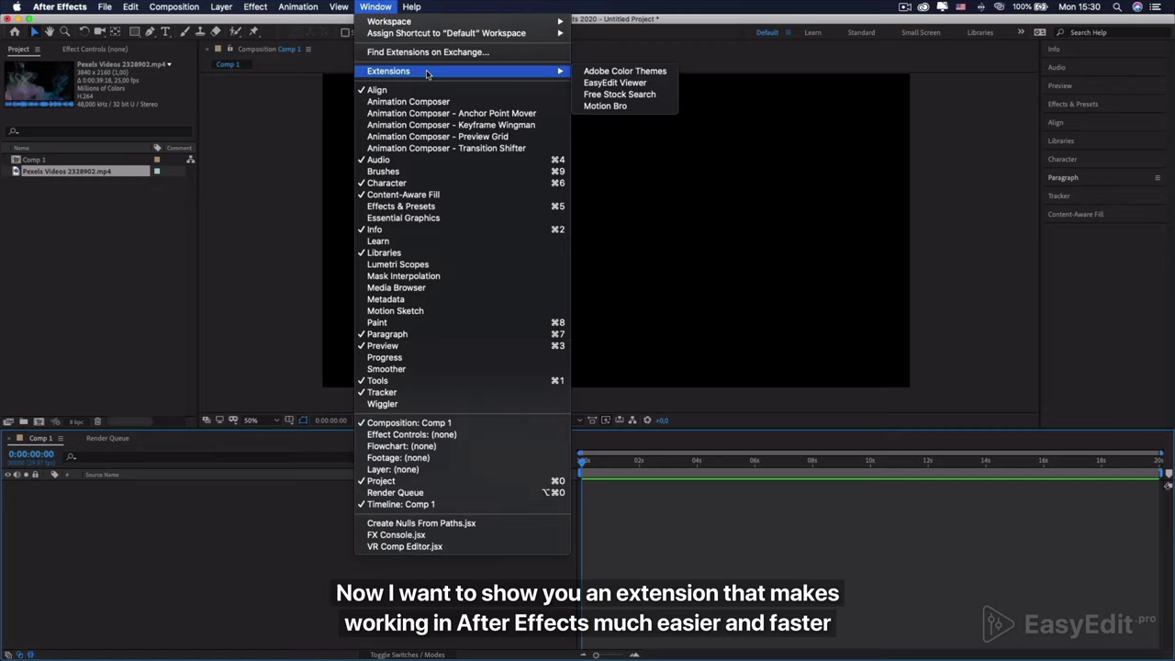
{"action": "left_click", "coordinate": [611, 83]}
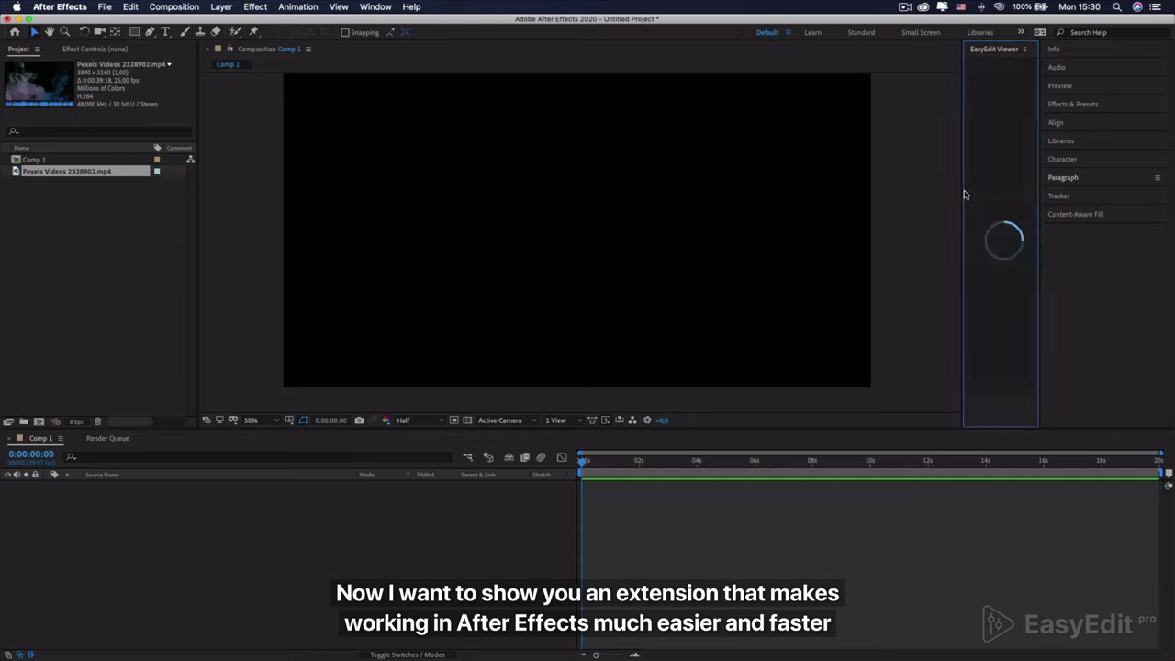
{"action": "left_click_drag", "start_coordinate": [963, 195], "coordinate": [782, 204]}
{"action": "left_click", "coordinate": [982, 410]}
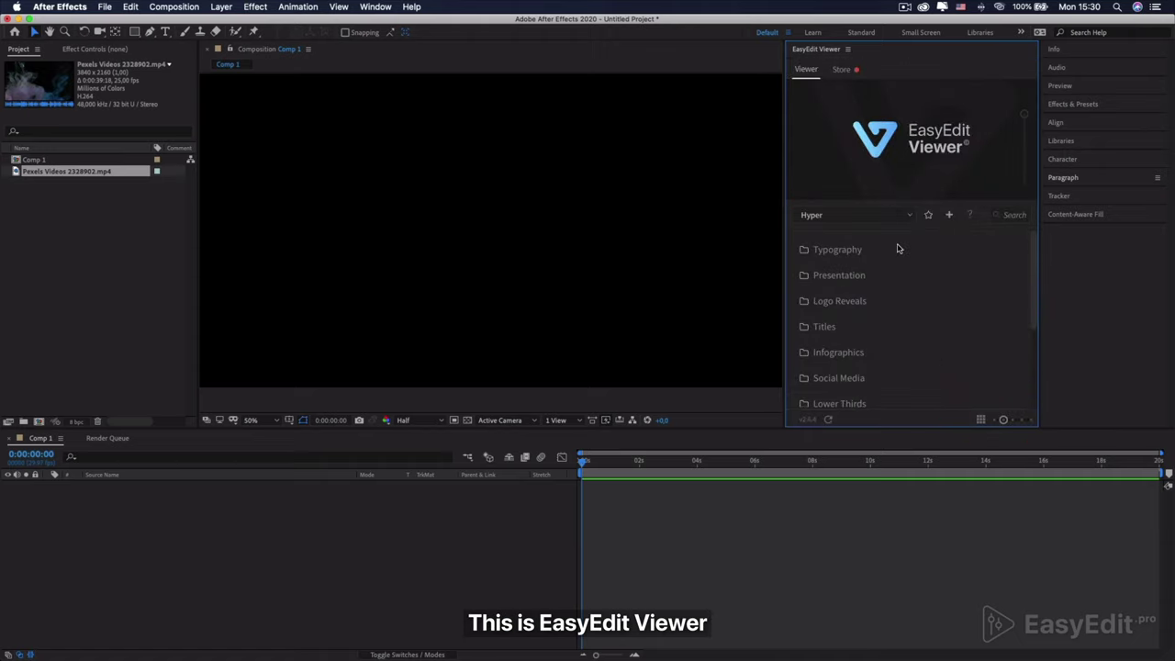
{"action": "mouse_move", "coordinate": [858, 254]}
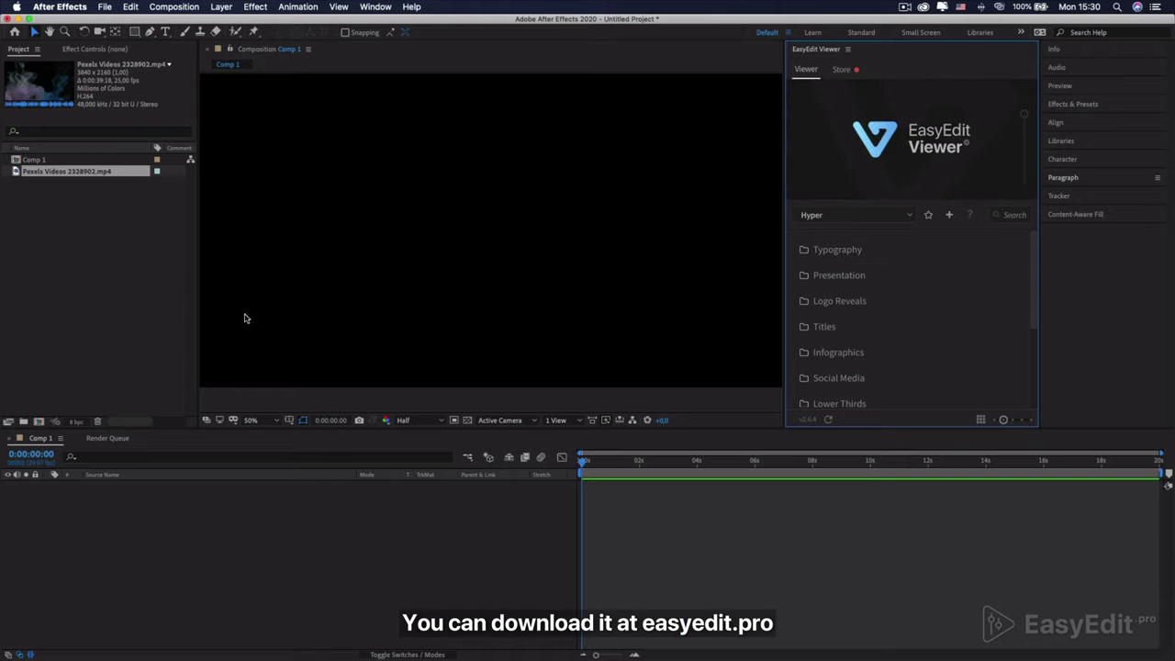
- Bring up the easyedit.pro home page in Safari and scroll through it
{"action": "mouse_move", "coordinate": [214, 637]}
{"action": "left_click", "coordinate": [425, 635]}
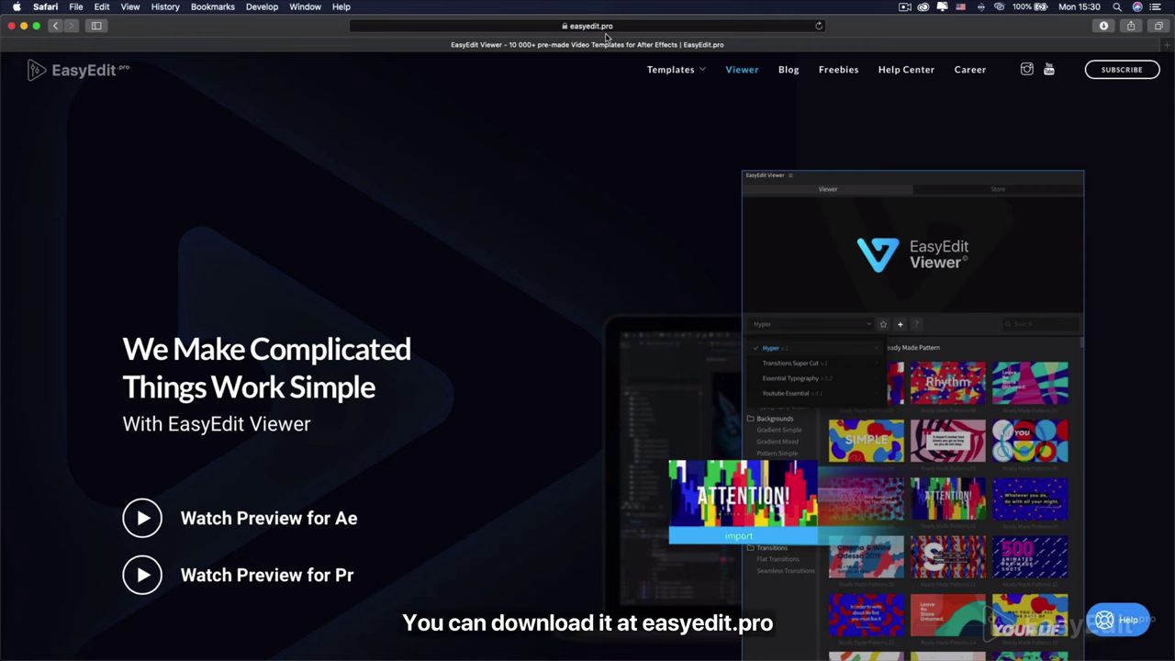
{"action": "scroll", "coordinate": [580, 255], "scroll_direction": "down", "scroll_amount": 1}
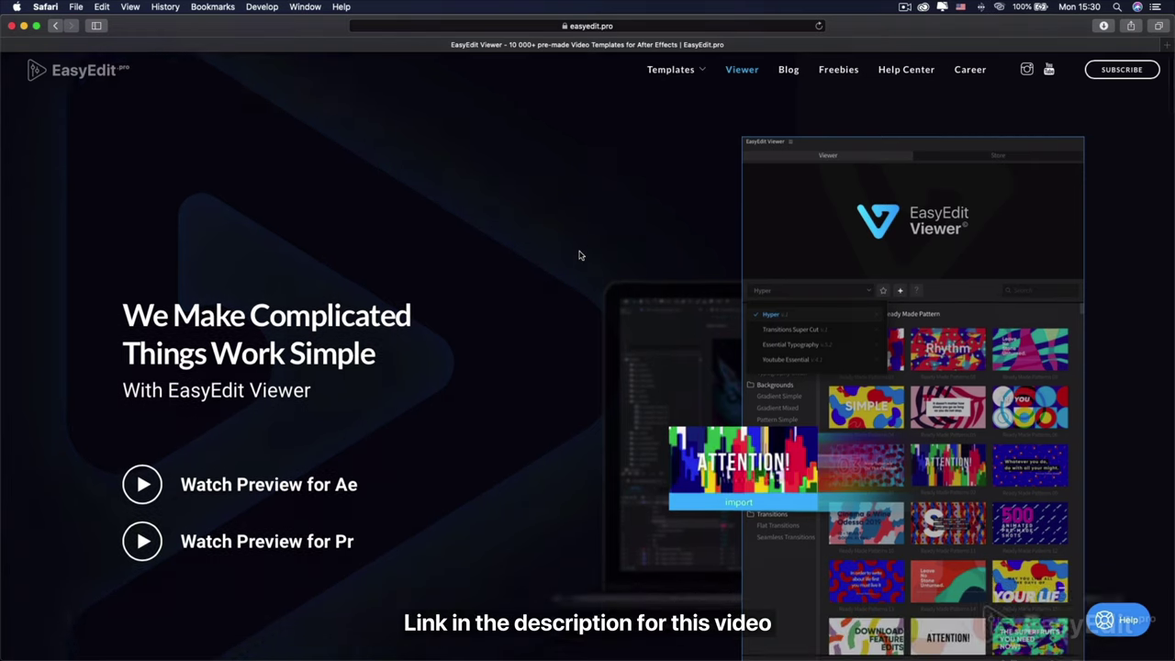
{"action": "scroll", "coordinate": [579, 255], "scroll_direction": "down", "scroll_amount": 5}
{"action": "scroll", "coordinate": [579, 255], "scroll_direction": "down", "scroll_amount": 5}
{"action": "scroll", "coordinate": [579, 255], "scroll_direction": "down", "scroll_amount": 4}
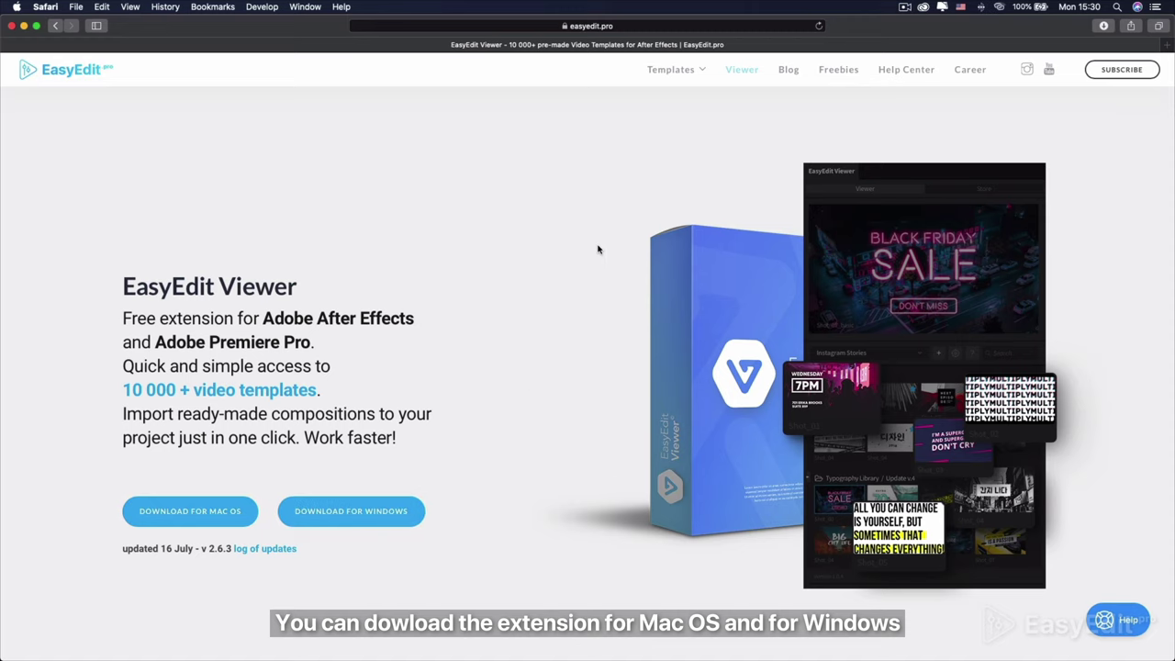
{"action": "scroll", "coordinate": [596, 249], "scroll_direction": "up", "scroll_amount": 7}
{"action": "scroll", "coordinate": [596, 248], "scroll_direction": "up", "scroll_amount": 7}
- Open Templates > All and scroll down to the Trending right Now packs like Hyper
{"action": "mouse_move", "coordinate": [664, 72]}
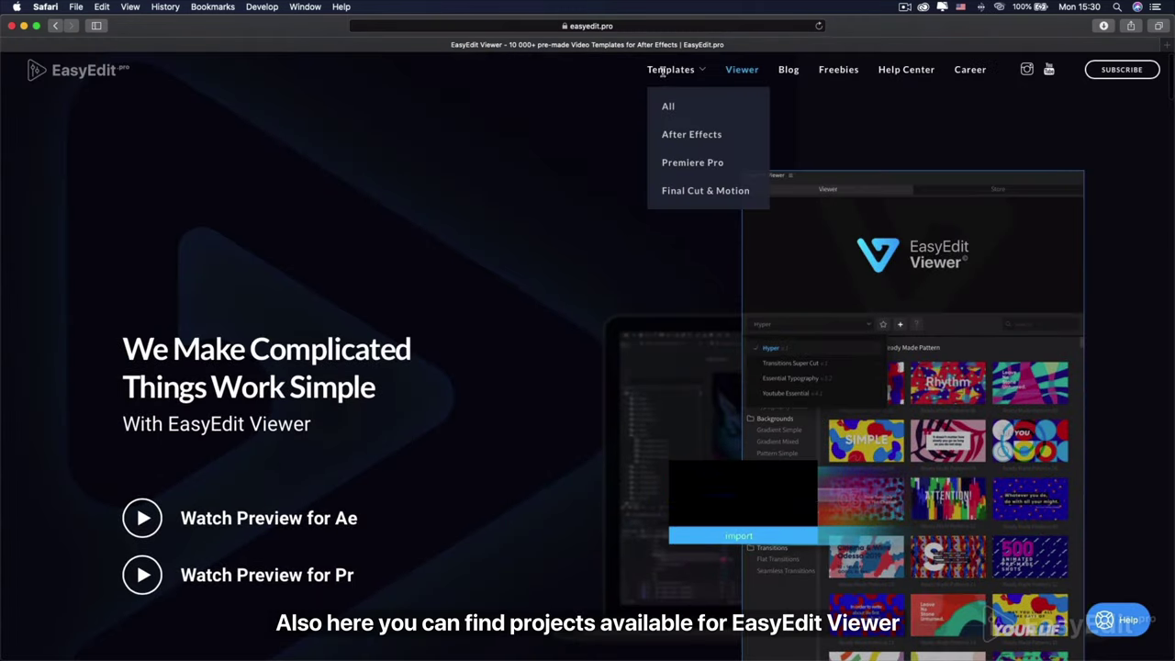
{"action": "left_click", "coordinate": [668, 106]}
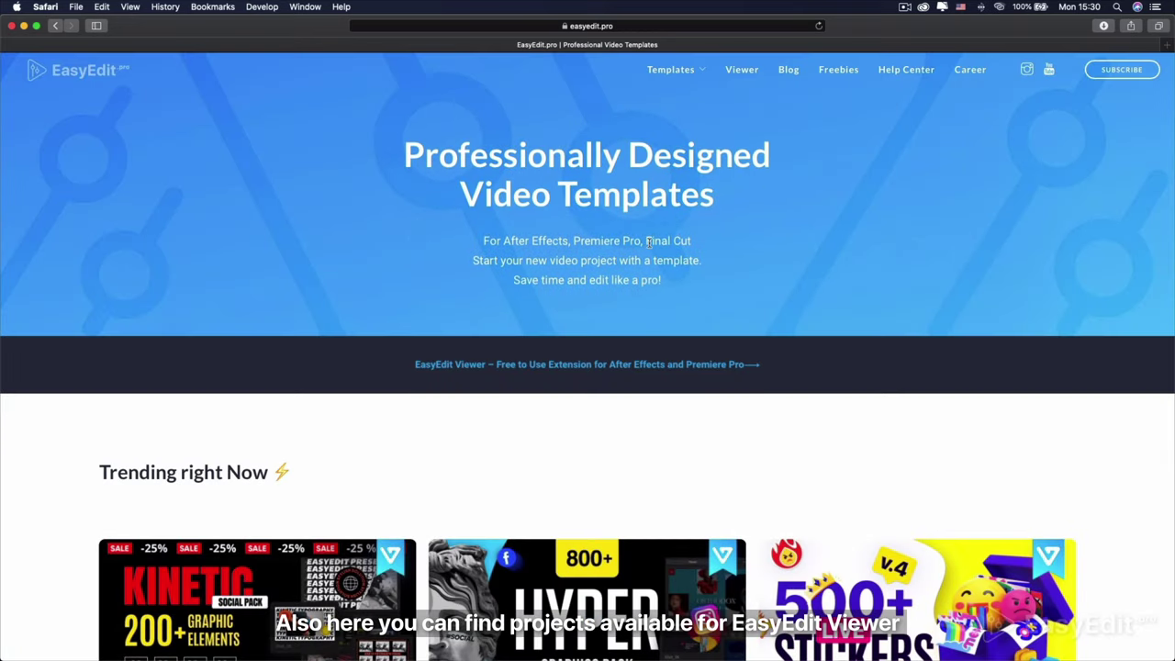
{"action": "scroll", "coordinate": [648, 241], "scroll_direction": "down", "scroll_amount": 3}
{"action": "scroll", "coordinate": [649, 246], "scroll_direction": "down", "scroll_amount": 2}
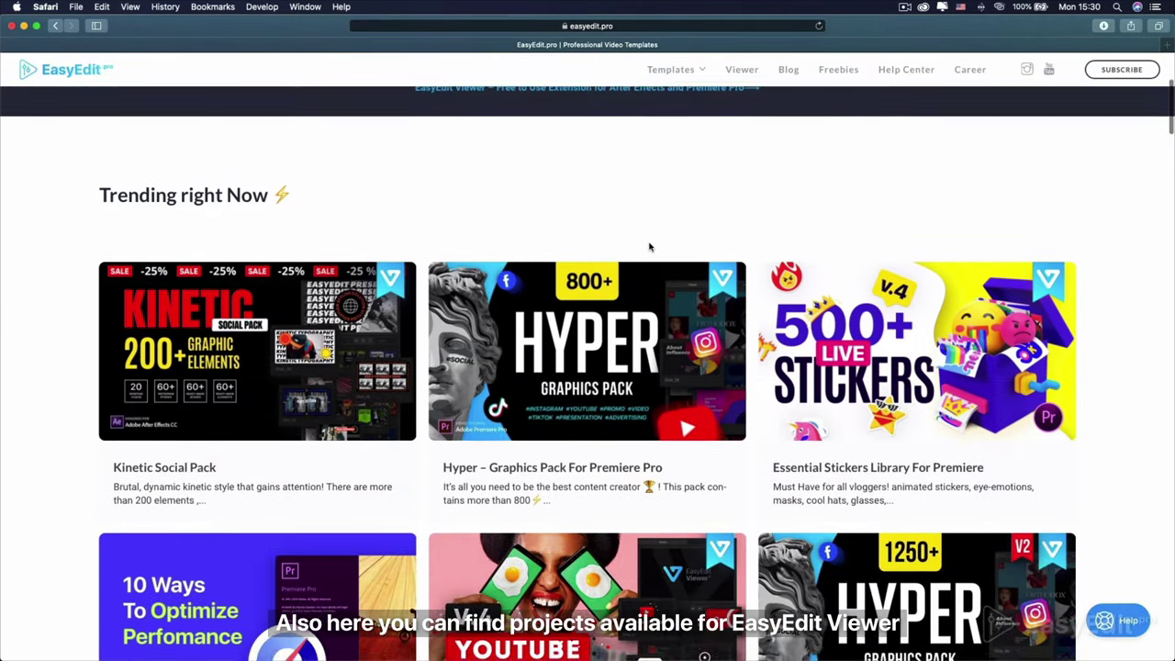
{"action": "scroll", "coordinate": [649, 246], "scroll_direction": "down", "scroll_amount": 1}
{"action": "scroll", "coordinate": [606, 246], "scroll_direction": "down", "scroll_amount": 1}
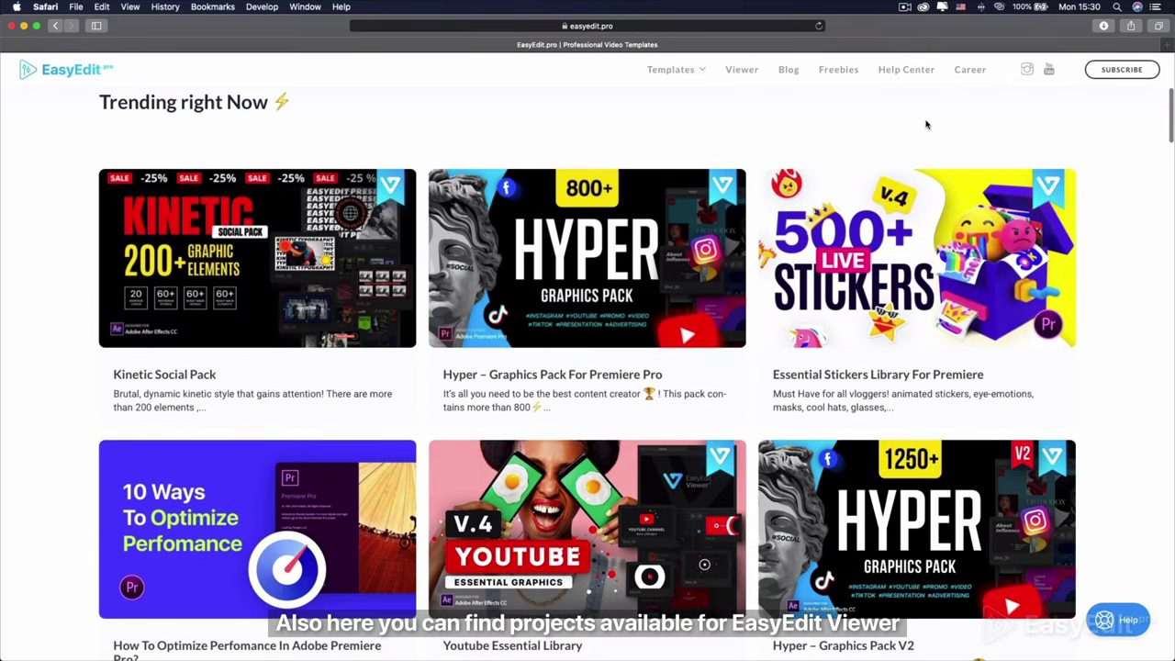
{"action": "mouse_move", "coordinate": [602, 295]}
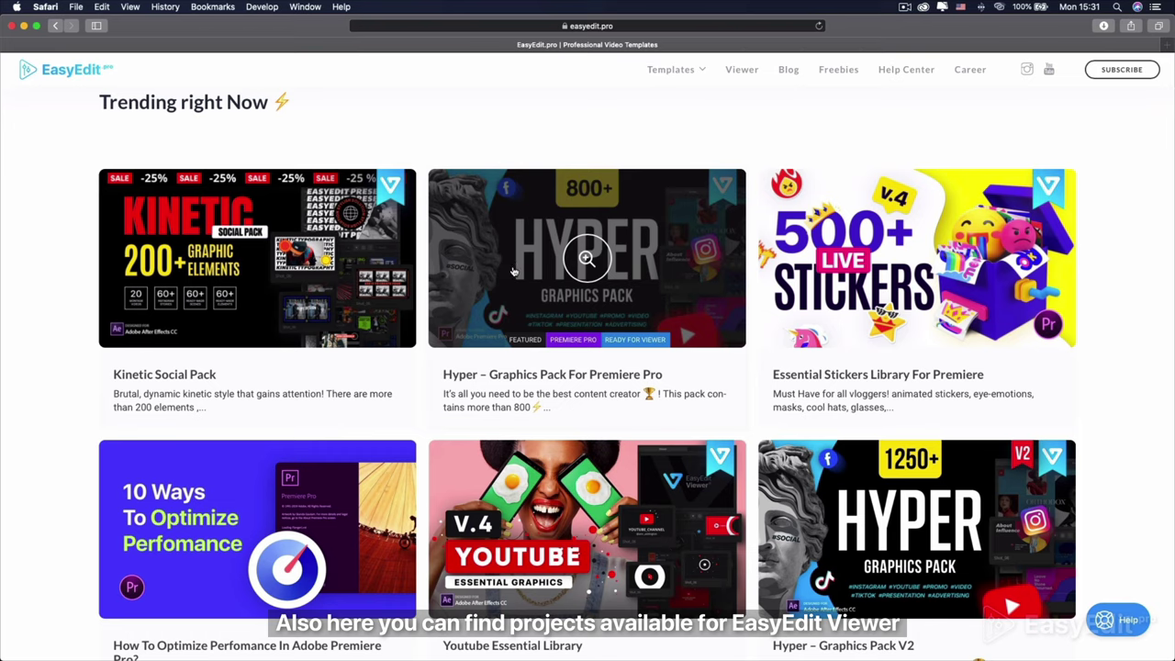
{"action": "mouse_move", "coordinate": [503, 654]}
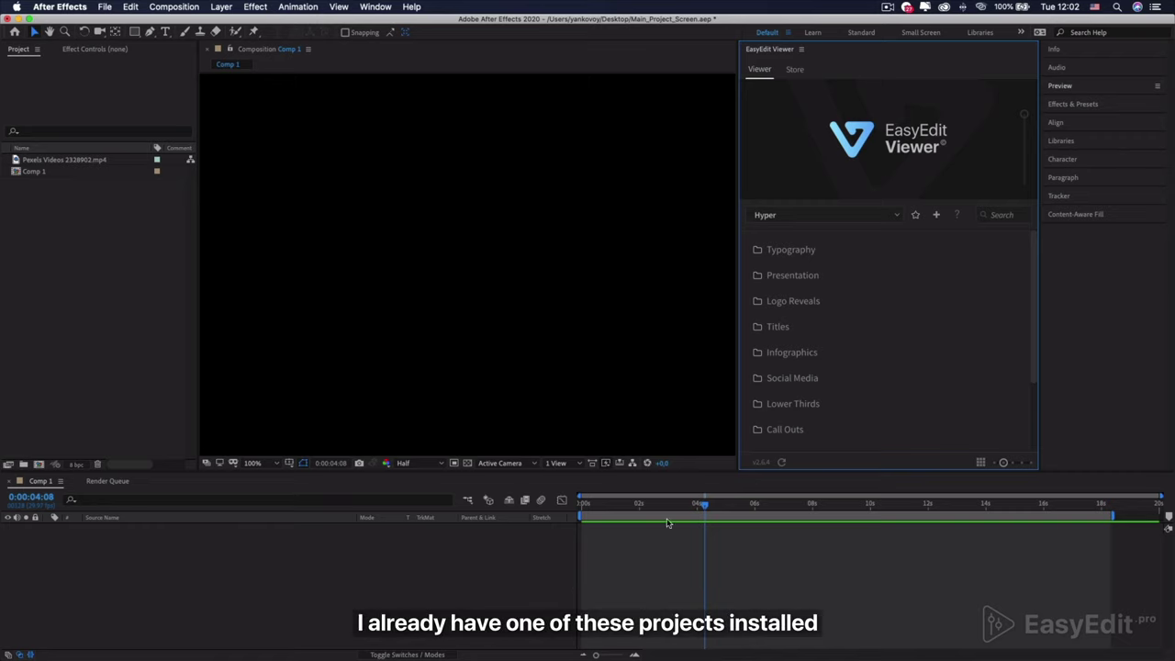
- Expand the Typography folder in EasyEdit Viewer and open its Basic templates
{"action": "mouse_move", "coordinate": [806, 250]}
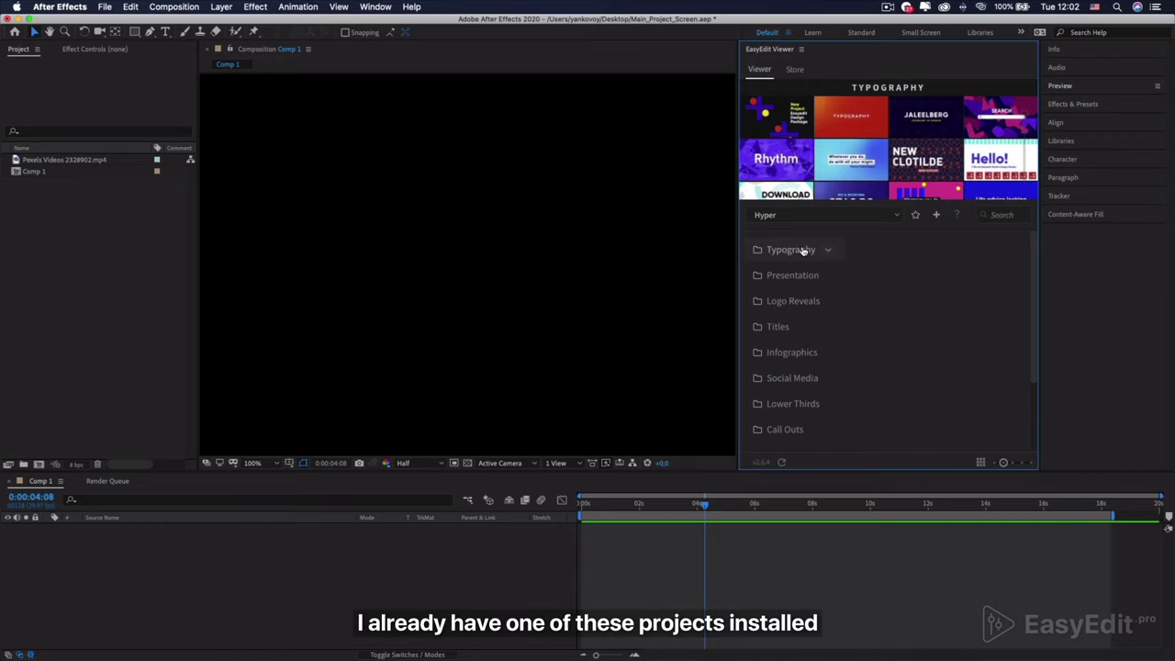
{"action": "left_click", "coordinate": [825, 251]}
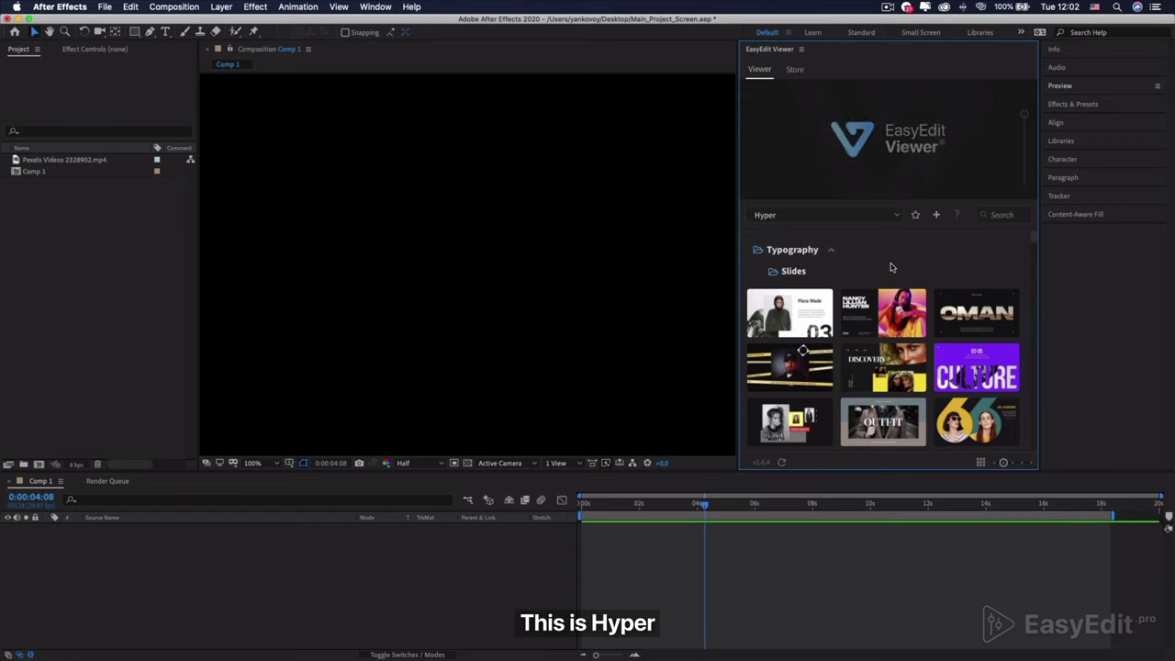
{"action": "scroll", "coordinate": [890, 266], "scroll_direction": "down", "scroll_amount": 1}
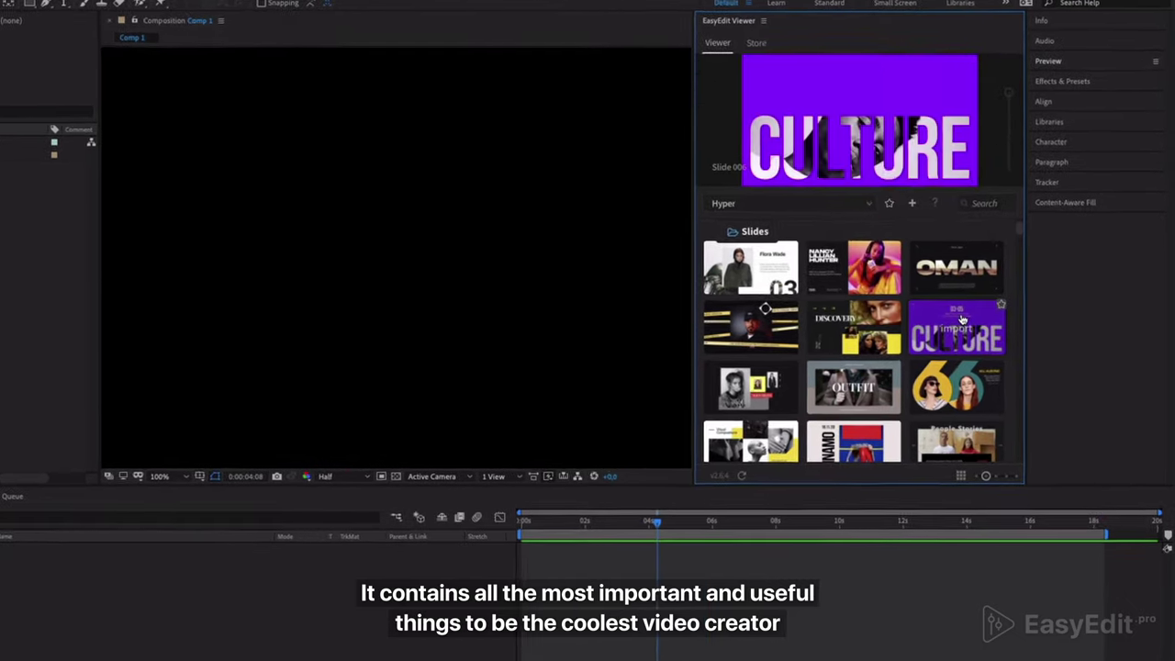
{"action": "scroll", "coordinate": [971, 318], "scroll_direction": "down", "scroll_amount": 2}
{"action": "scroll", "coordinate": [971, 318], "scroll_direction": "down", "scroll_amount": 3}
{"action": "scroll", "coordinate": [954, 318], "scroll_direction": "down", "scroll_amount": 2}
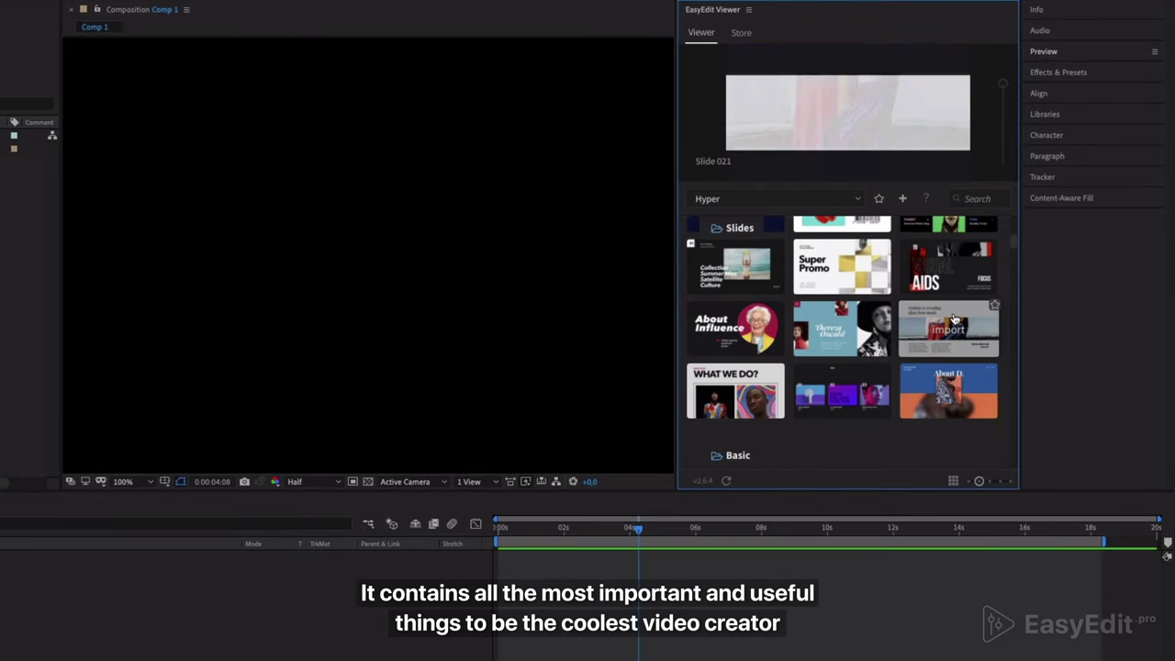
{"action": "scroll", "coordinate": [828, 278], "scroll_direction": "down", "scroll_amount": 4}
{"action": "left_click", "coordinate": [750, 236]}
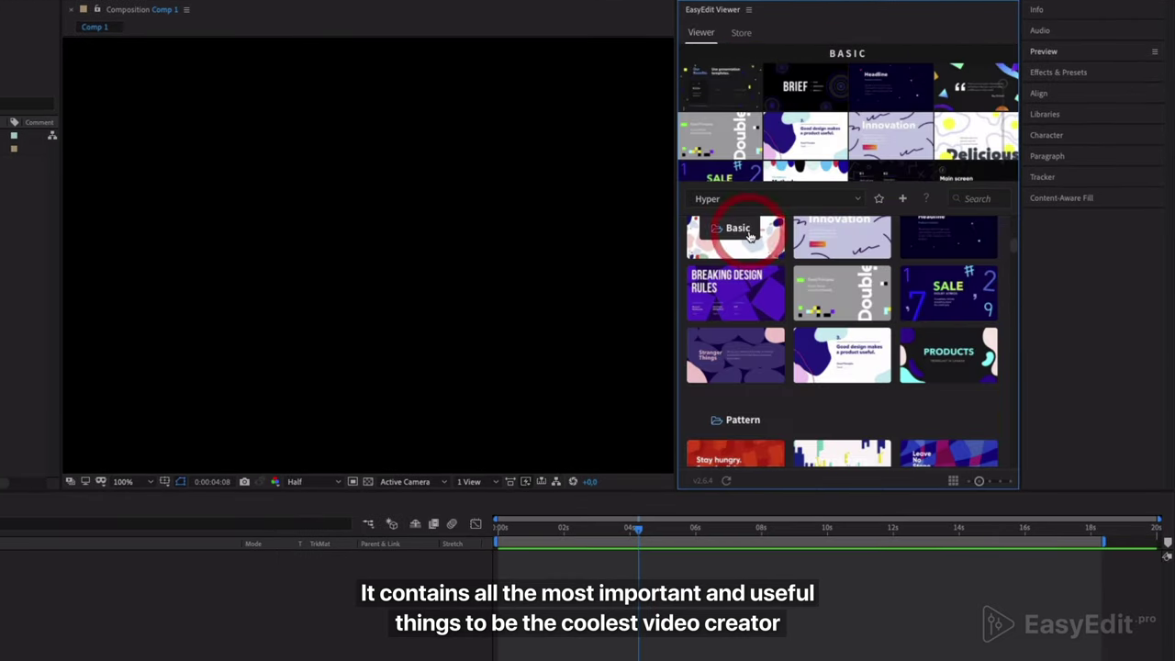
{"action": "scroll", "coordinate": [749, 257], "scroll_direction": "up", "scroll_amount": 3}
{"action": "scroll", "coordinate": [761, 269], "scroll_direction": "up", "scroll_amount": 2}
{"action": "scroll", "coordinate": [761, 270], "scroll_direction": "down", "scroll_amount": 1}
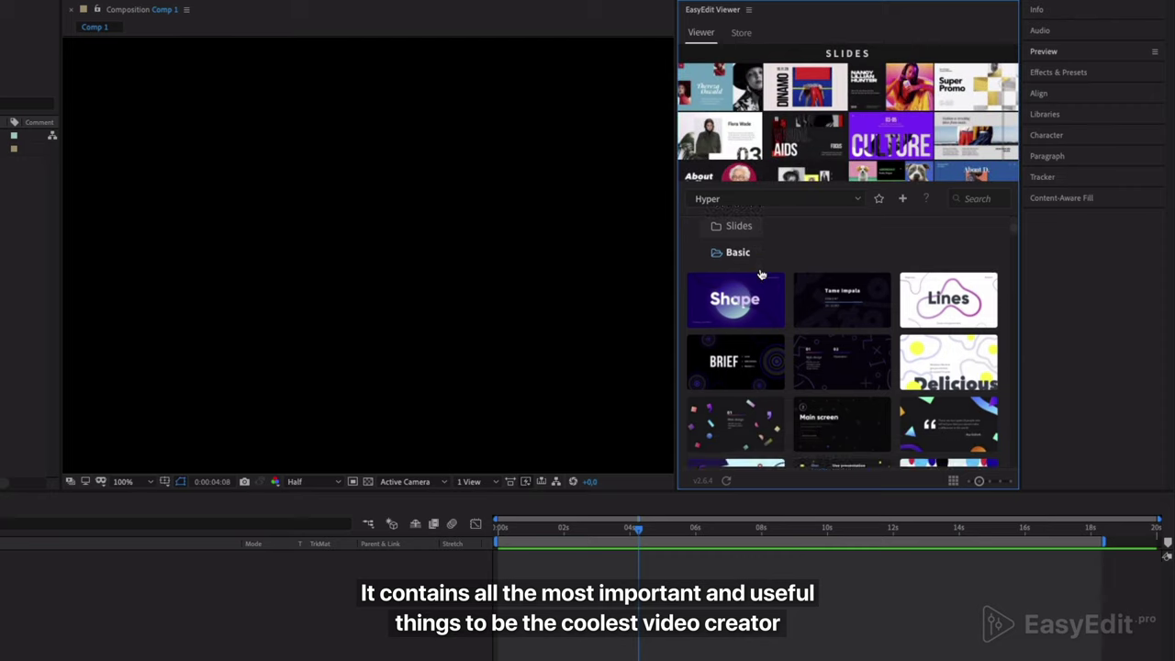
{"action": "scroll", "coordinate": [761, 274], "scroll_direction": "down", "scroll_amount": 2}
{"action": "scroll", "coordinate": [758, 266], "scroll_direction": "down", "scroll_amount": 3}
{"action": "scroll", "coordinate": [744, 243], "scroll_direction": "down", "scroll_amount": 3}
- Open and collapse the Pattern, Simple and Presentation template folders
{"action": "left_click", "coordinate": [738, 231]}
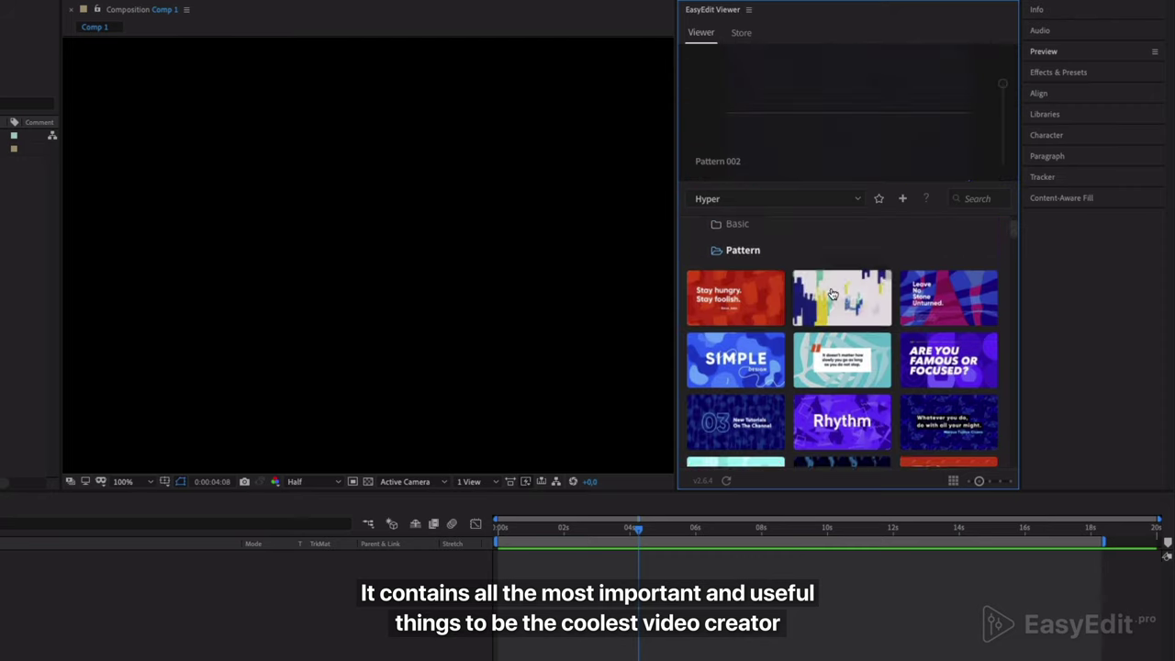
{"action": "scroll", "coordinate": [740, 271], "scroll_direction": "up", "scroll_amount": 1}
{"action": "left_click", "coordinate": [739, 275]}
{"action": "scroll", "coordinate": [752, 276], "scroll_direction": "down", "scroll_amount": 2}
{"action": "left_click", "coordinate": [744, 241]}
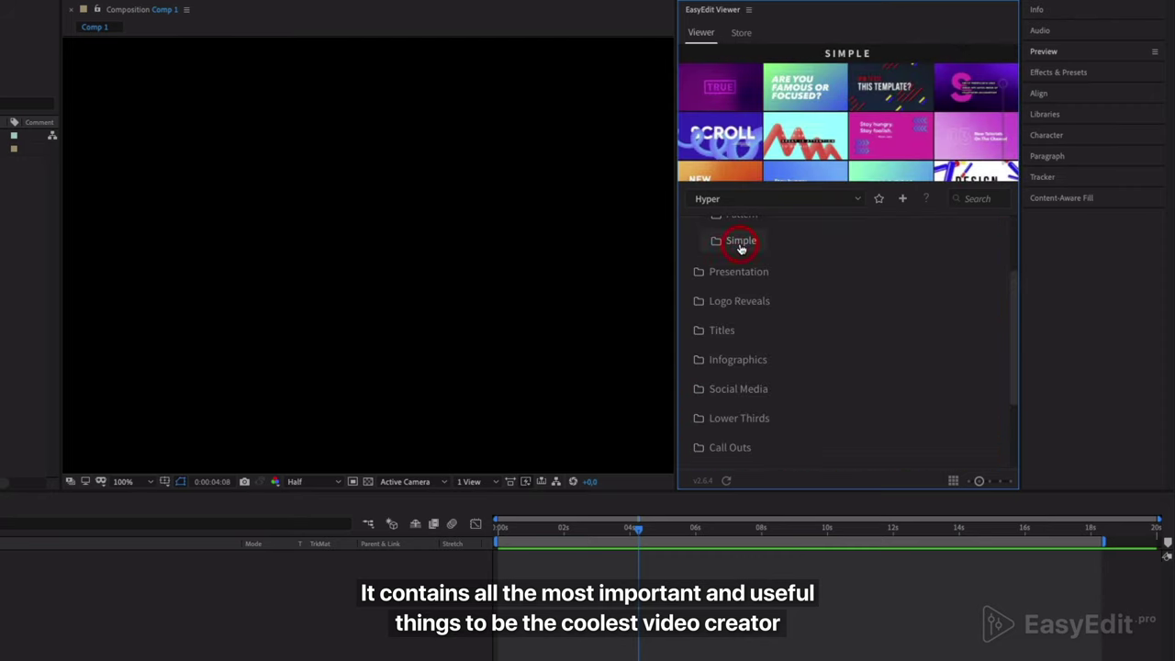
{"action": "left_click", "coordinate": [744, 273]}
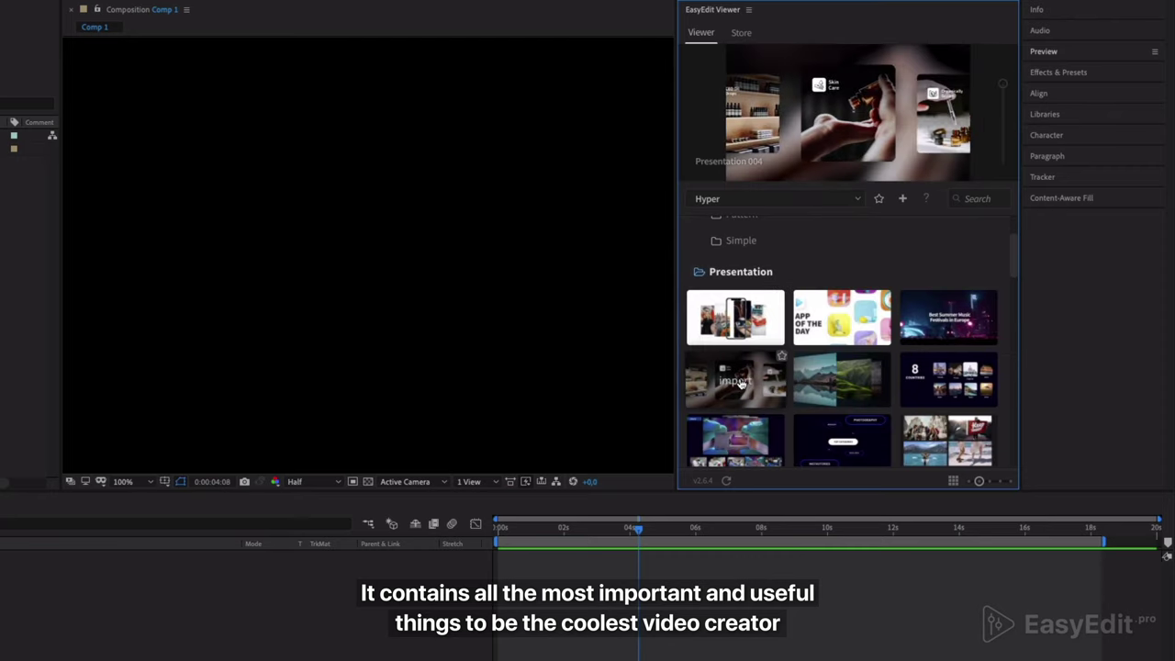
{"action": "left_click", "coordinate": [750, 270]}
- Browse the Logo Reveals and Social Media Stories templates, then collapse them
{"action": "left_click", "coordinate": [751, 300]}
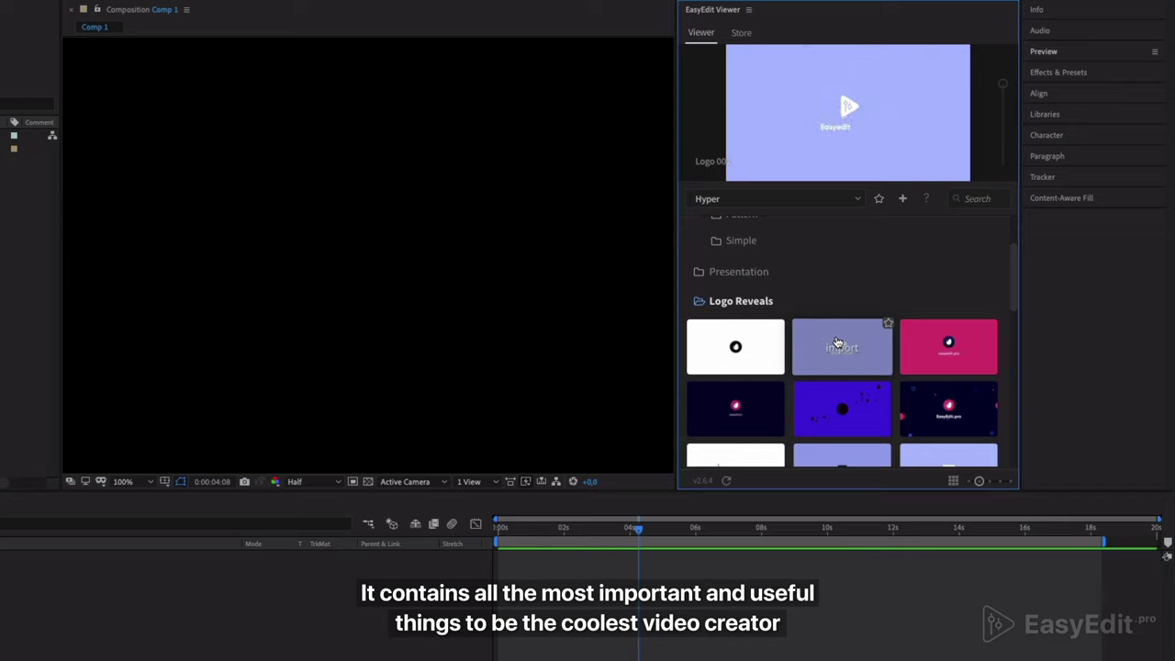
{"action": "left_click", "coordinate": [748, 301]}
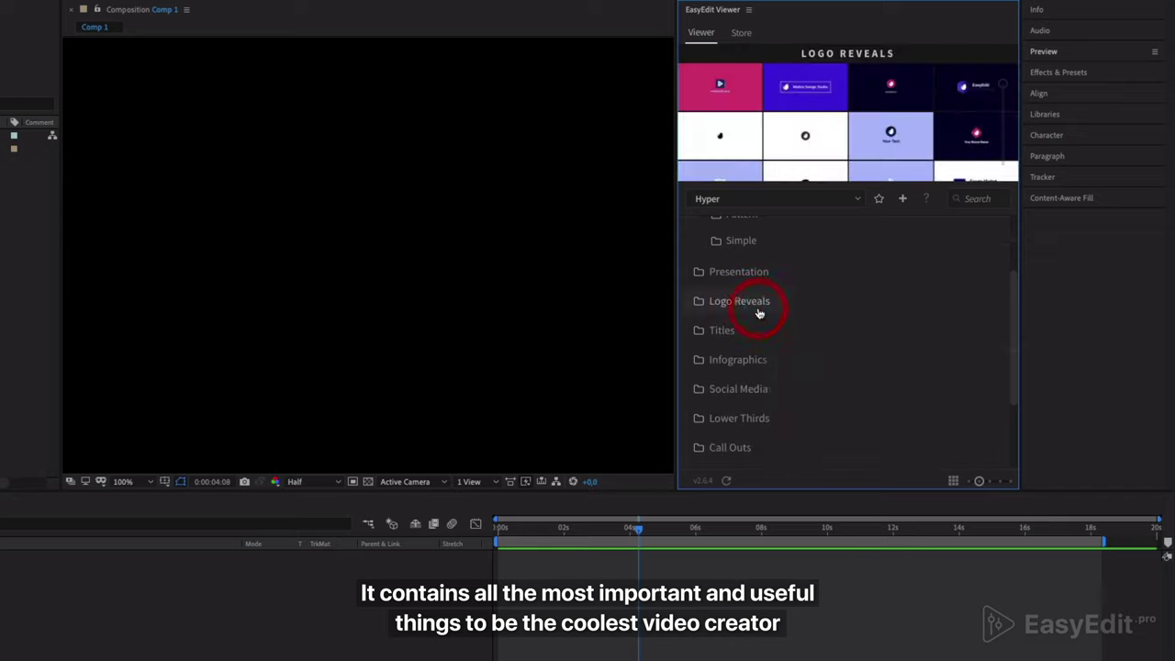
{"action": "left_click", "coordinate": [736, 389]}
{"action": "left_click", "coordinate": [740, 413]}
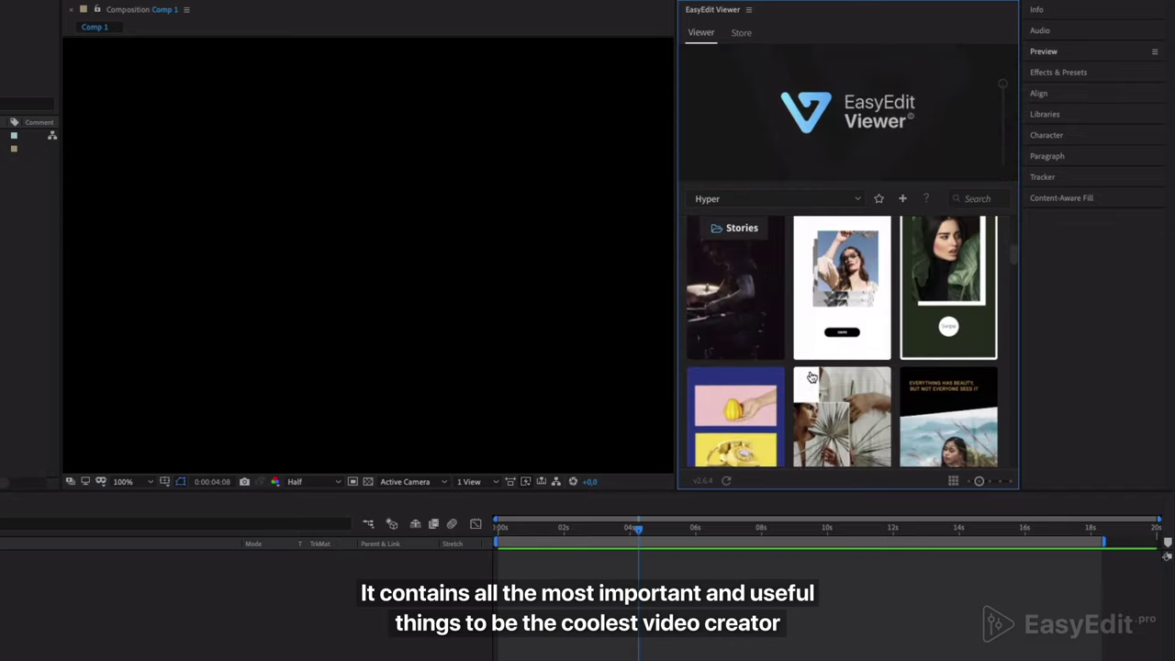
{"action": "scroll", "coordinate": [812, 376], "scroll_direction": "down", "scroll_amount": 2}
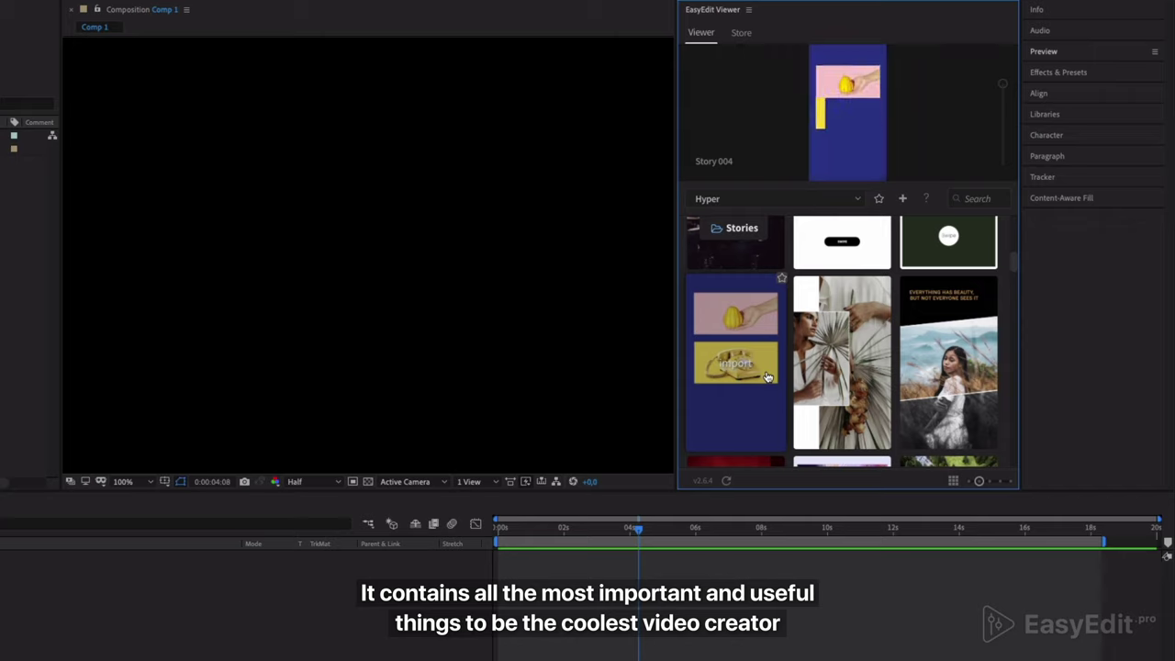
{"action": "scroll", "coordinate": [767, 376], "scroll_direction": "down", "scroll_amount": 2}
{"action": "scroll", "coordinate": [767, 376], "scroll_direction": "down", "scroll_amount": 3}
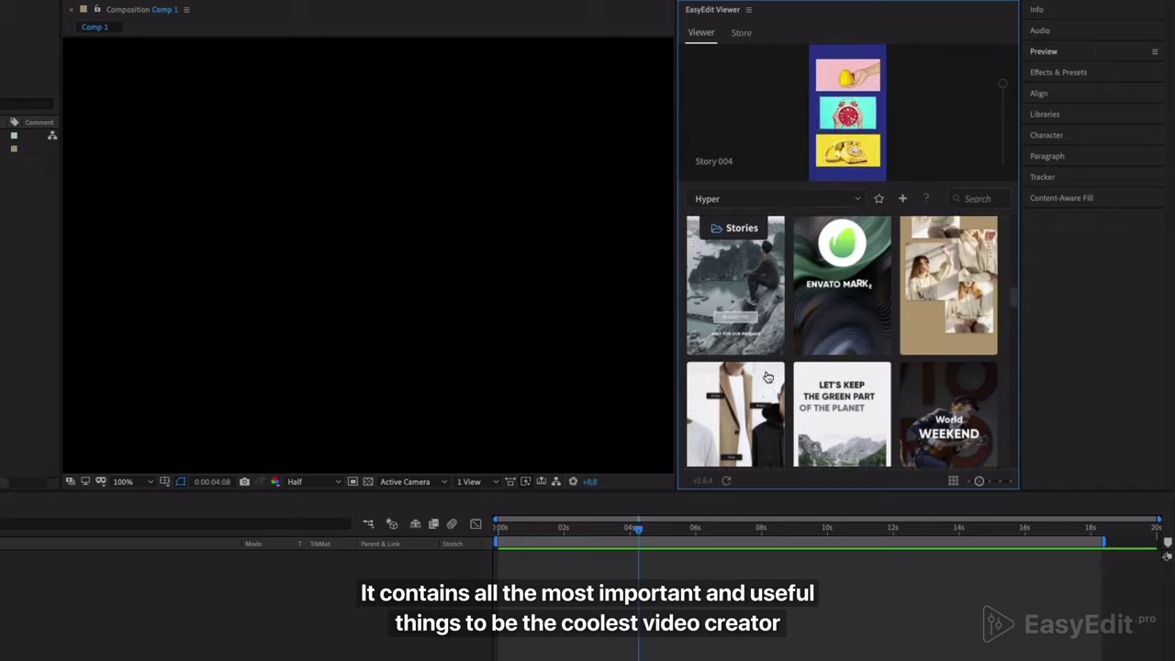
{"action": "left_click", "coordinate": [751, 228]}
{"action": "scroll", "coordinate": [747, 268], "scroll_direction": "up", "scroll_amount": 2}
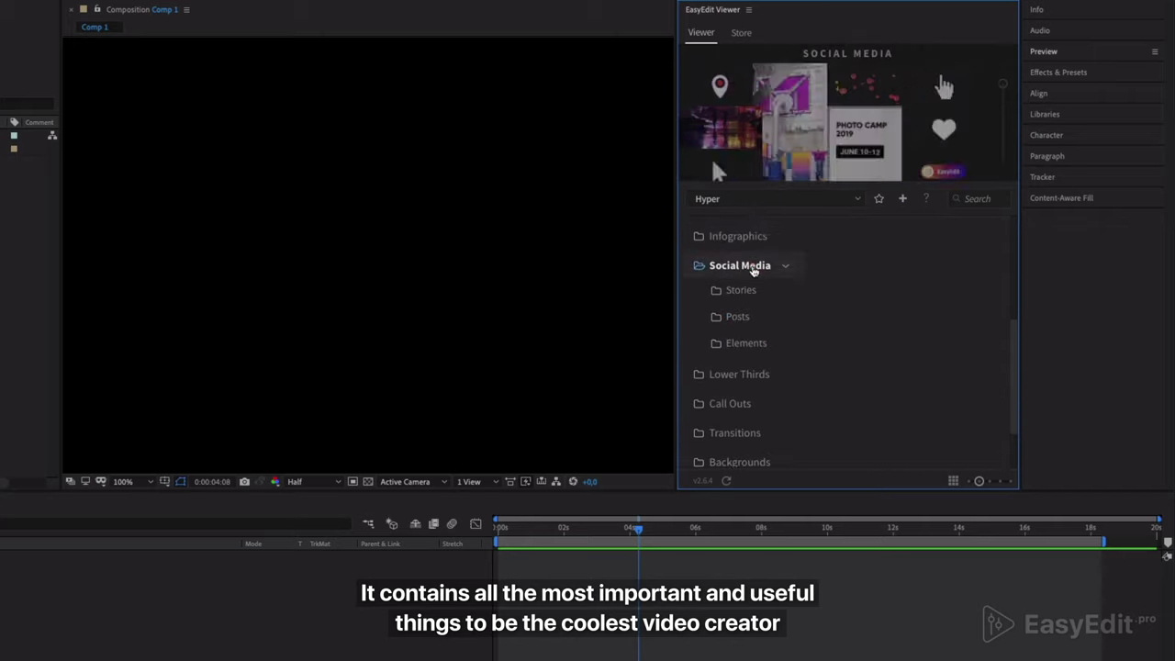
{"action": "left_click", "coordinate": [751, 272]}
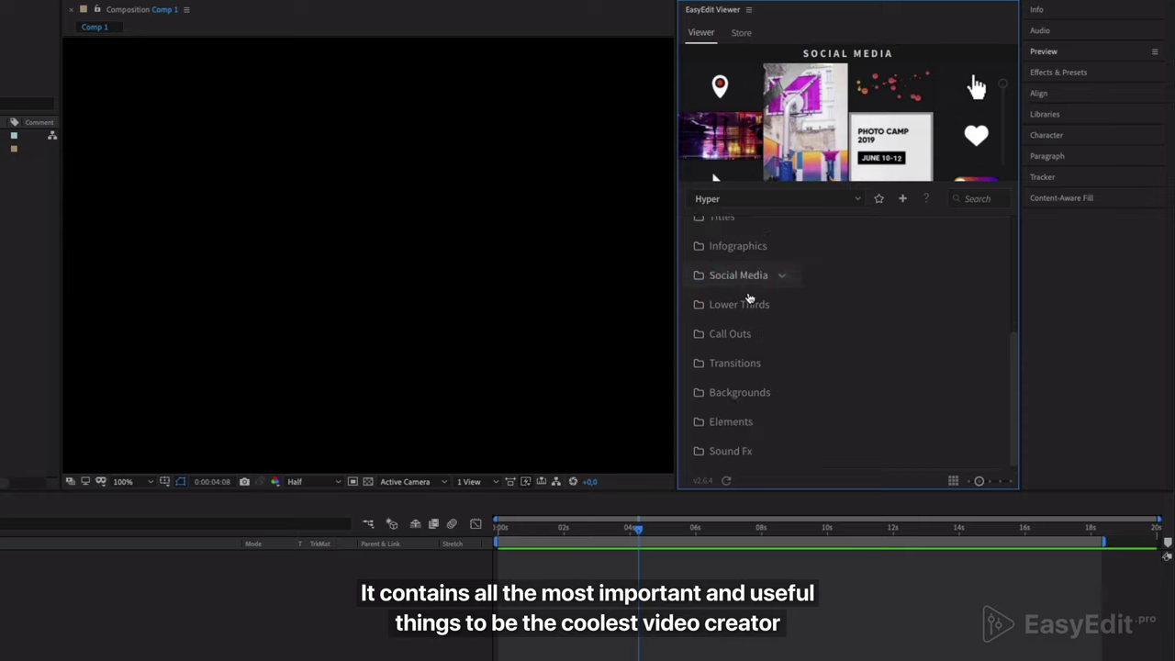
- Look at the Backgrounds and Sound Fx categories, then scroll back up to Typography
{"action": "left_click", "coordinate": [740, 392]}
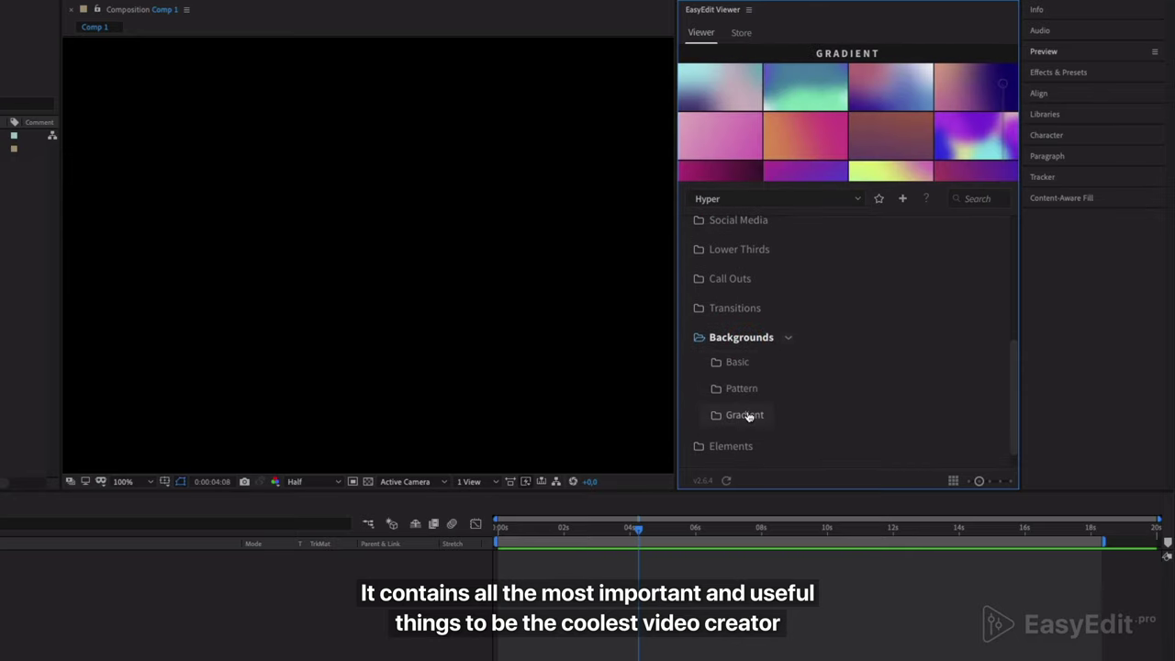
{"action": "left_click", "coordinate": [749, 337]}
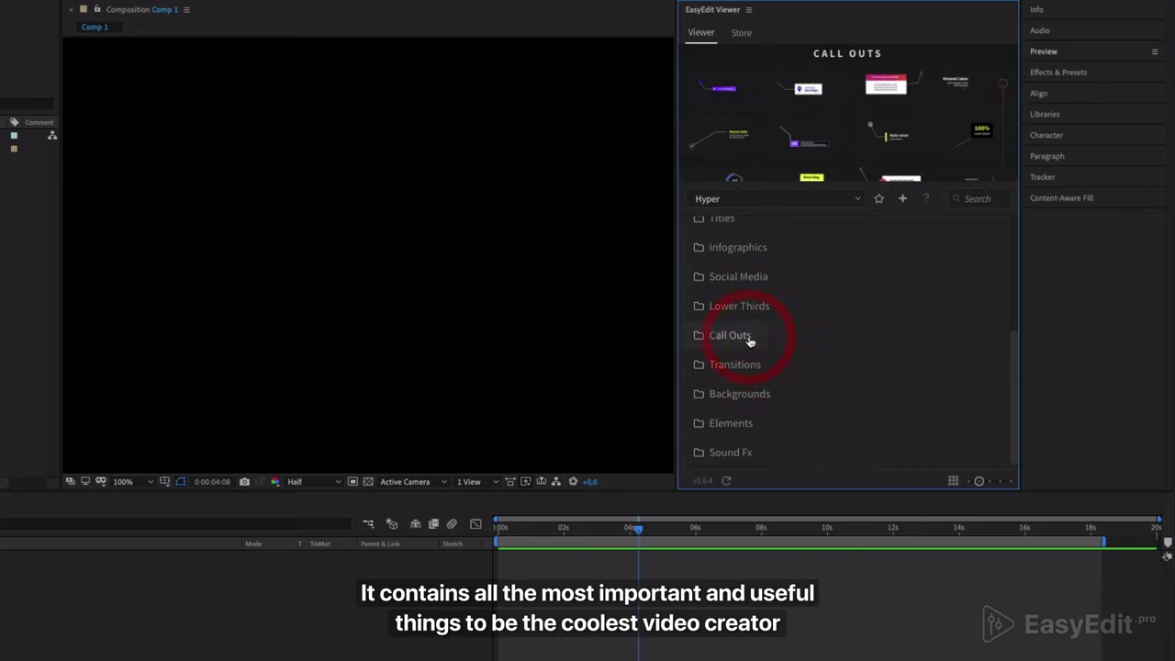
{"action": "left_click", "coordinate": [748, 454]}
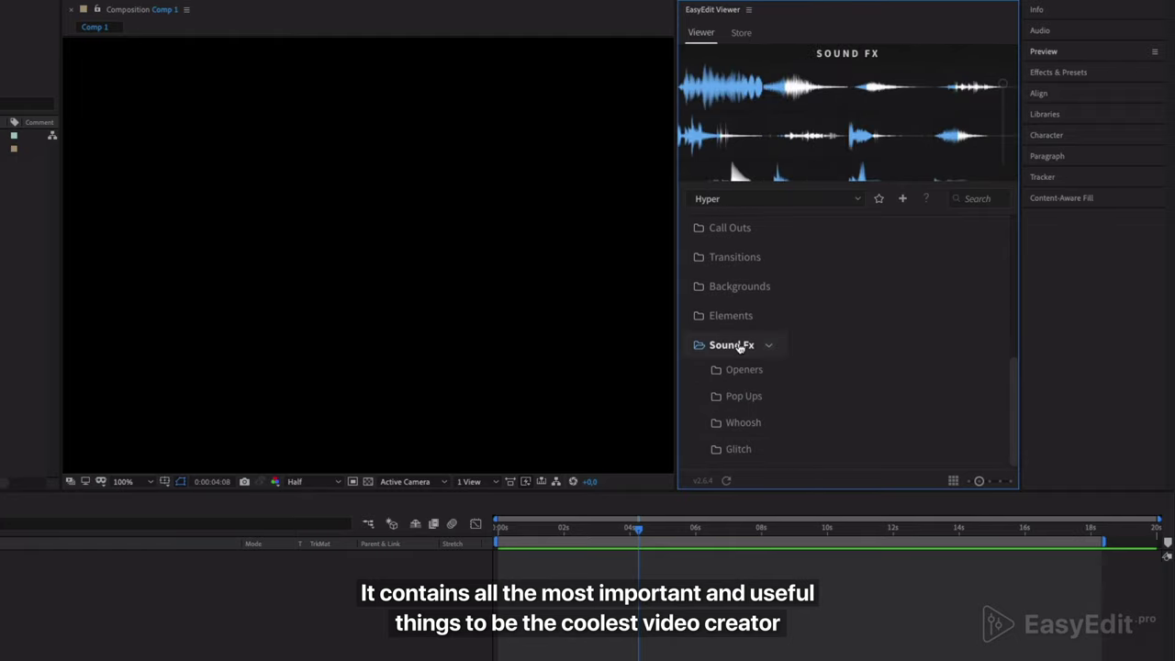
{"action": "scroll", "coordinate": [742, 346], "scroll_direction": "up", "scroll_amount": 3}
{"action": "scroll", "coordinate": [739, 347], "scroll_direction": "up", "scroll_amount": 2}
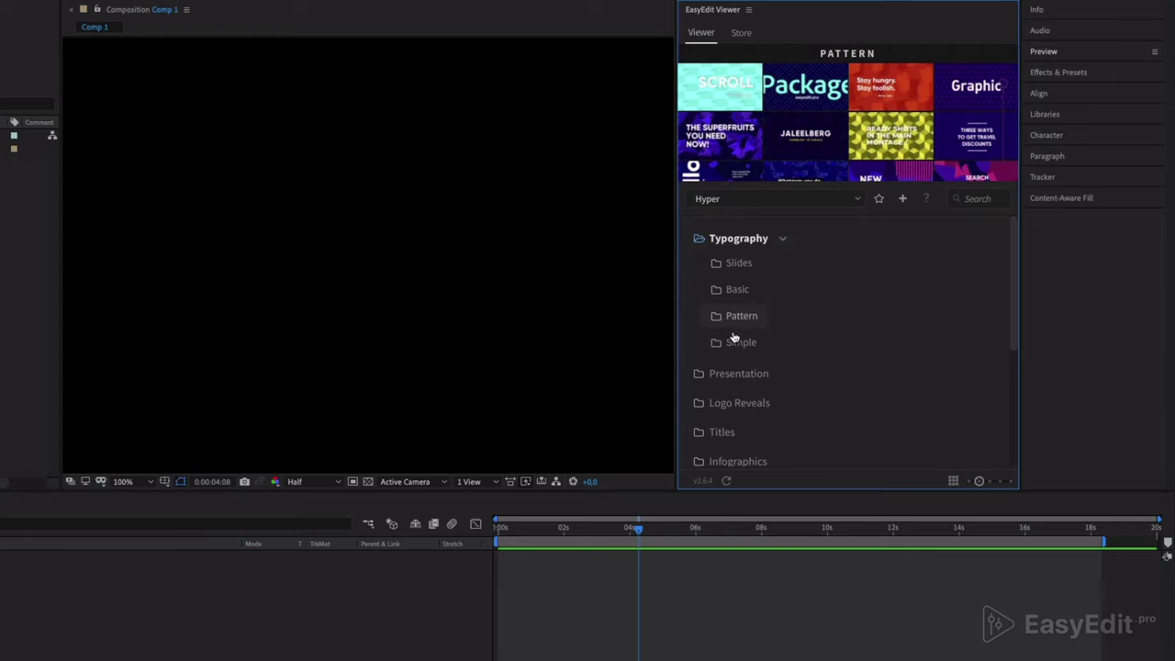
- Import the Typography Basic 'Shape' template and widen the Composition panel
{"action": "left_click", "coordinate": [739, 289]}
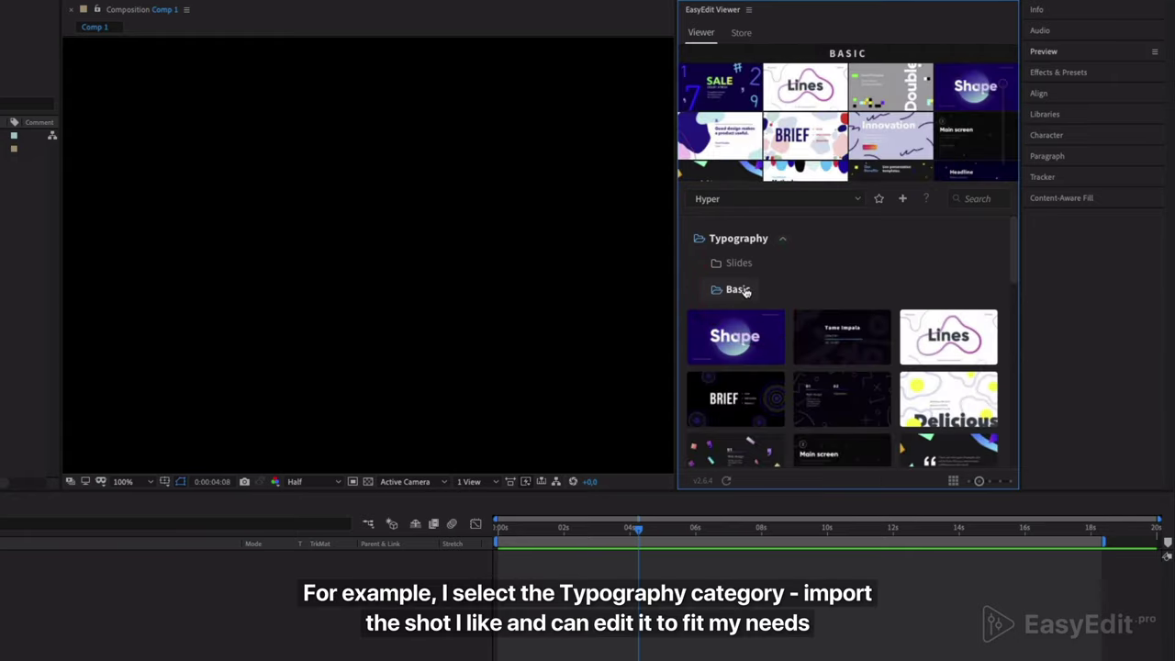
{"action": "left_click", "coordinate": [745, 321]}
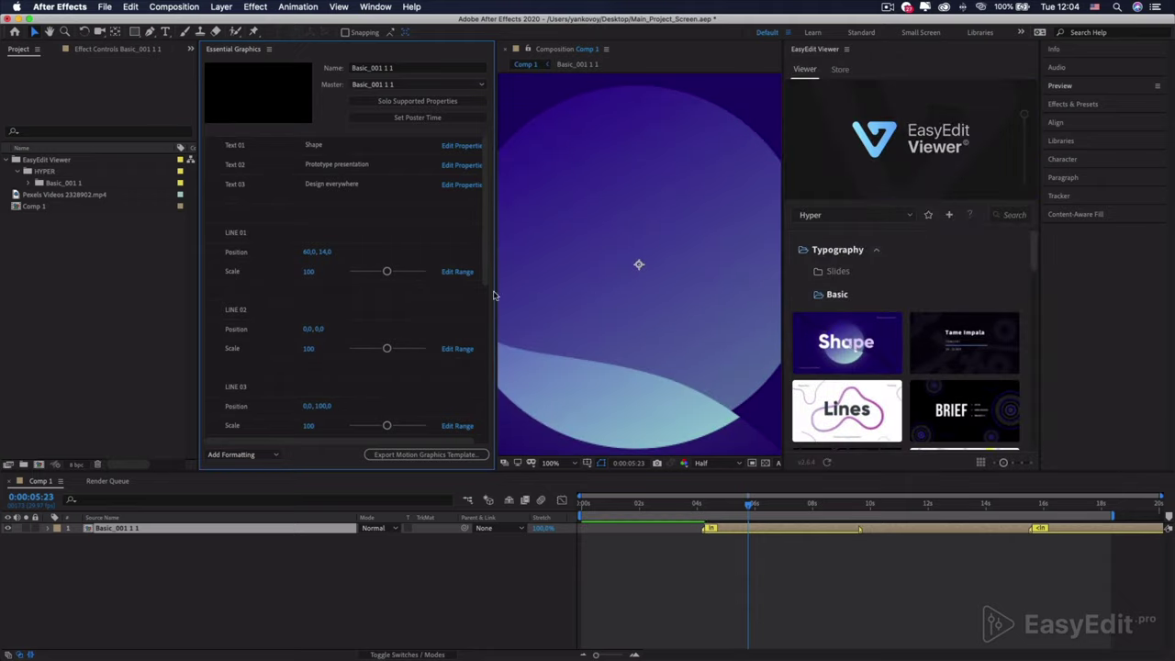
{"action": "left_click_drag", "start_coordinate": [494, 292], "coordinate": [419, 294]}
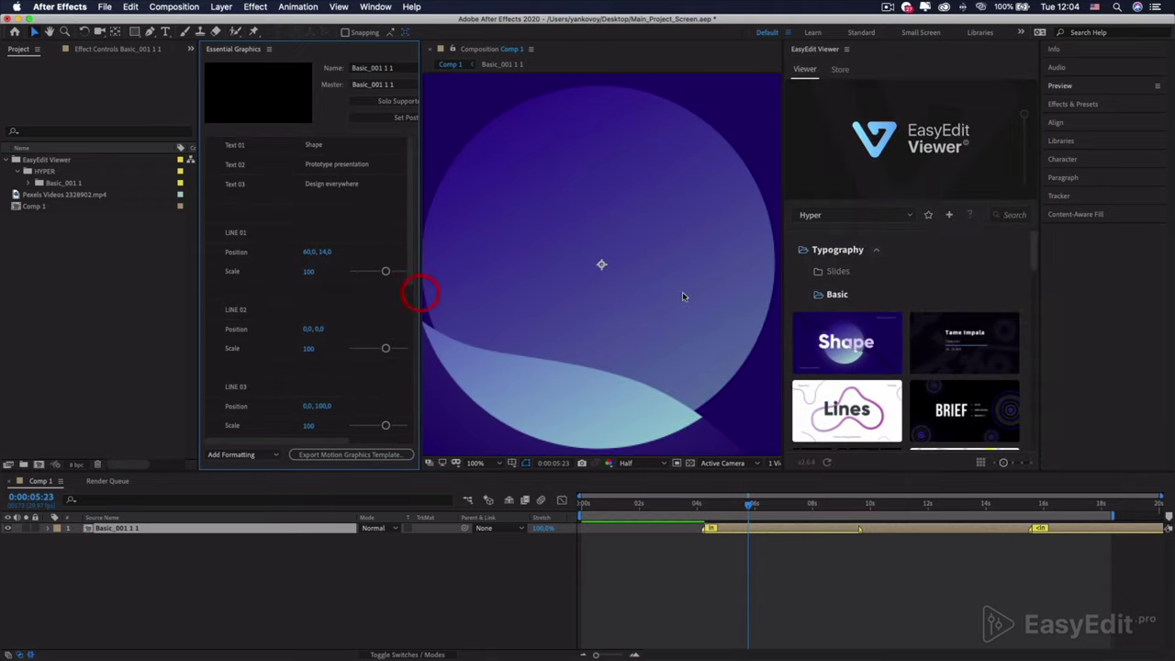
{"action": "left_click_drag", "start_coordinate": [782, 294], "coordinate": [842, 293]}
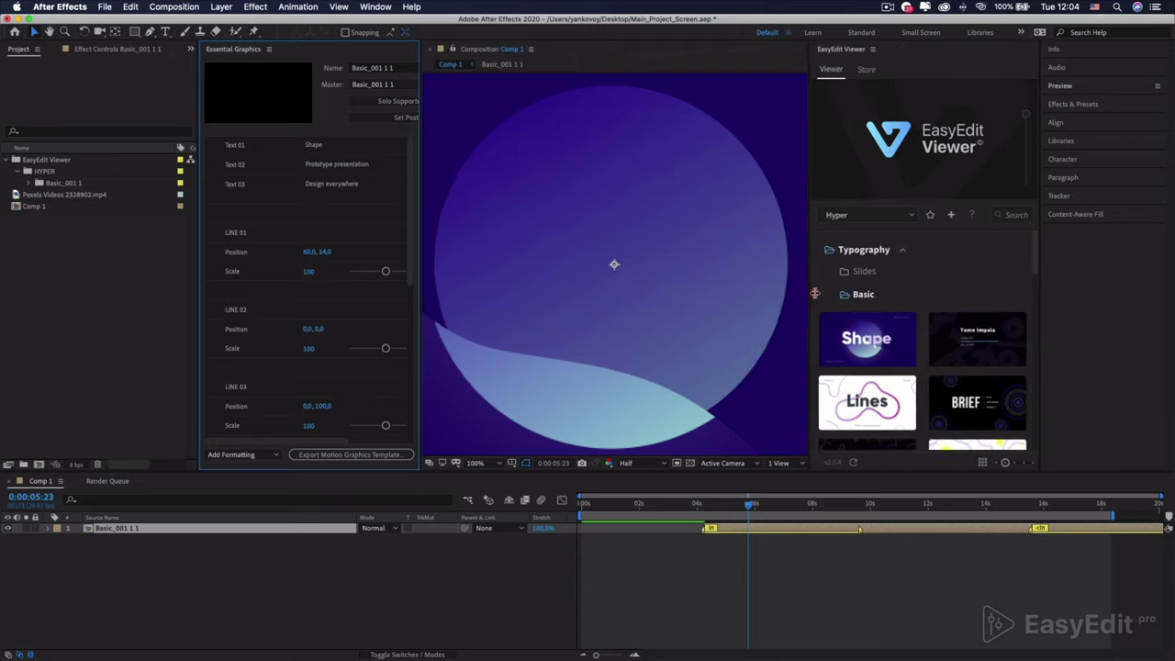
- Make the Basic_001 1 1 layer start at 0 s and preview it from the beginning
{"action": "scroll", "coordinate": [665, 324], "scroll_direction": "down", "scroll_amount": 2}
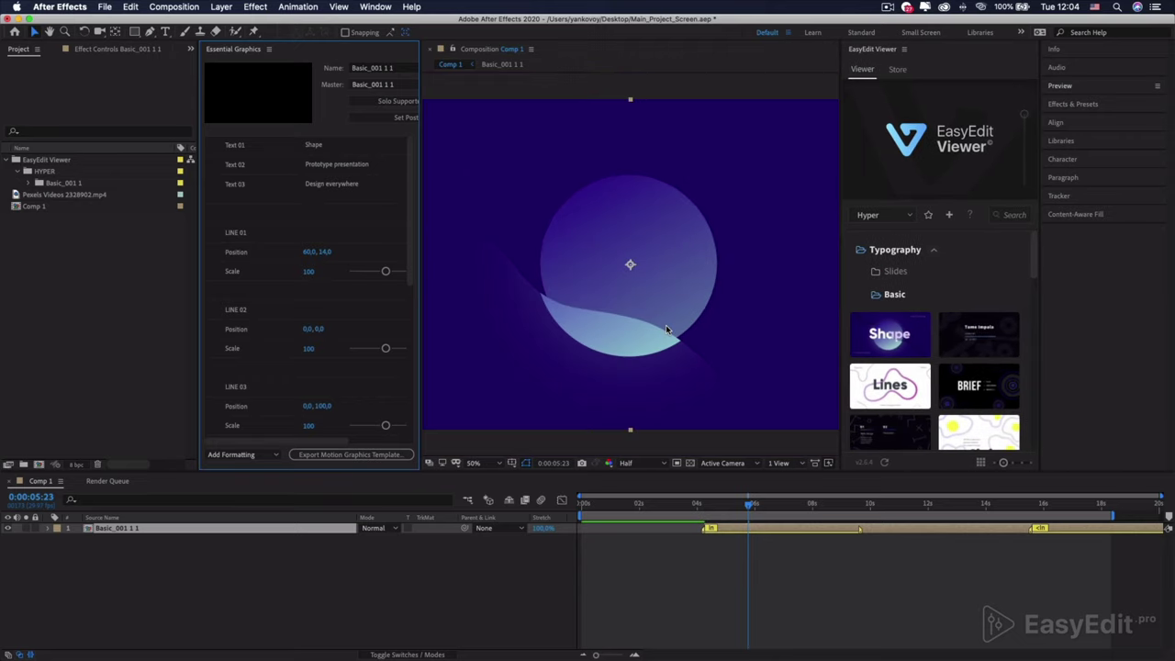
{"action": "scroll", "coordinate": [665, 324], "scroll_direction": "down", "scroll_amount": 2}
{"action": "left_click", "coordinate": [640, 398]}
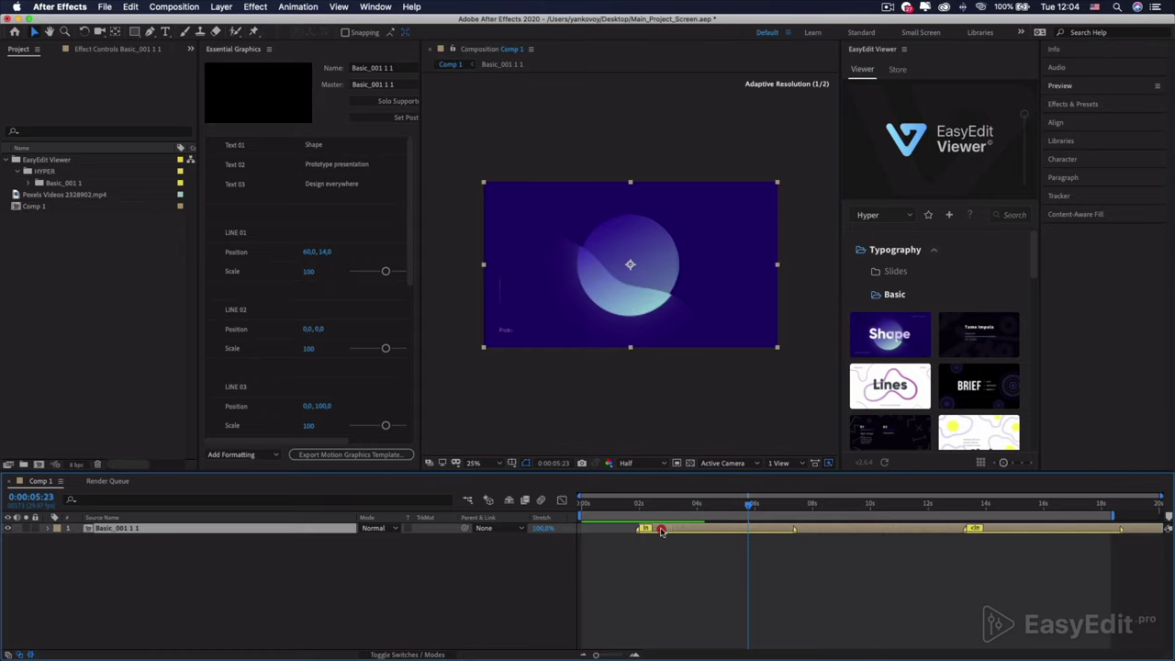
{"action": "left_click_drag", "start_coordinate": [734, 532], "coordinate": [612, 532]}
{"action": "key", "text": "Home"}
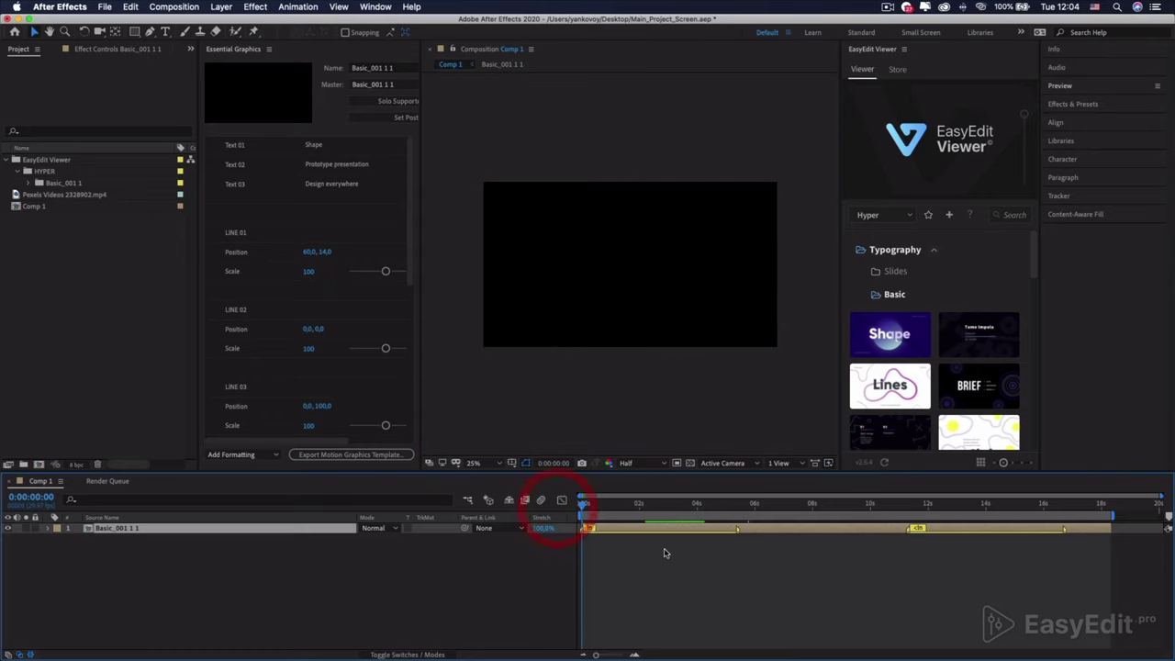
{"action": "key", "text": "space"}
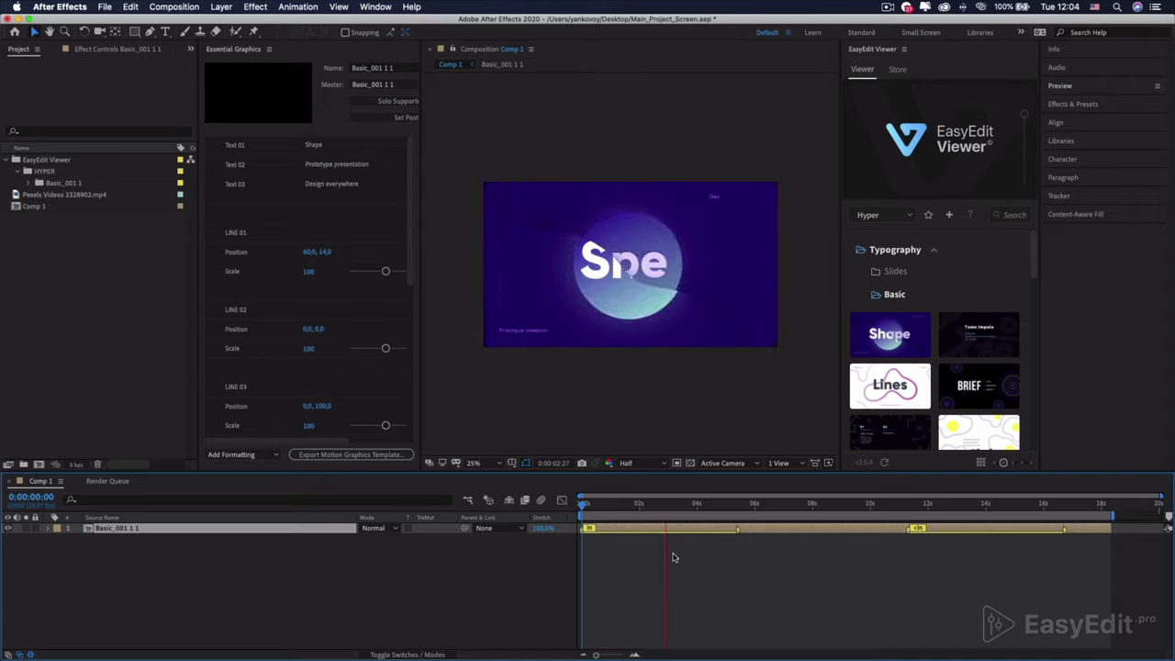
{"action": "key", "text": "space"}
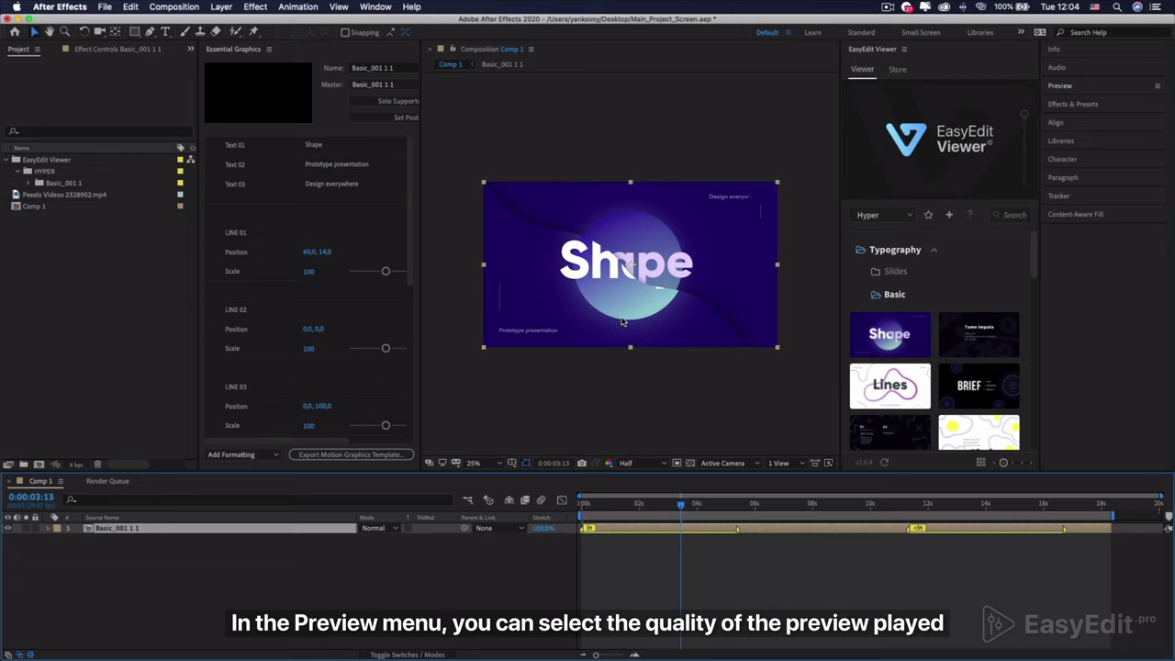
- Keep Quarter as the preview resolution in the playback settings
{"action": "left_click", "coordinate": [1062, 87]}
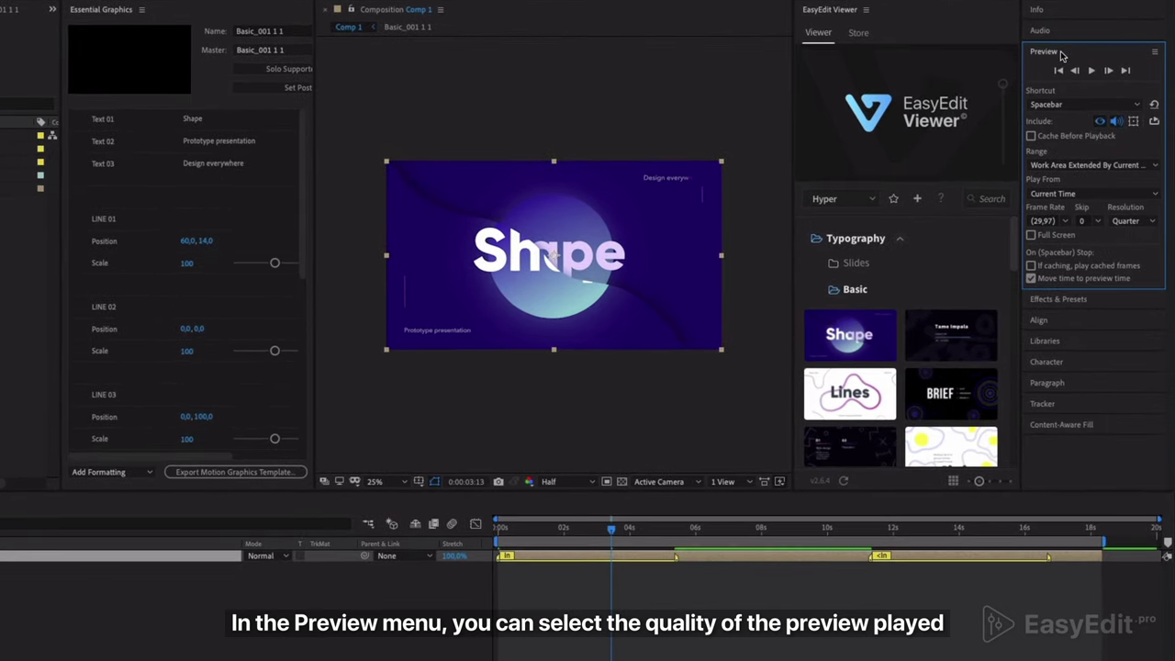
{"action": "left_click", "coordinate": [1142, 223]}
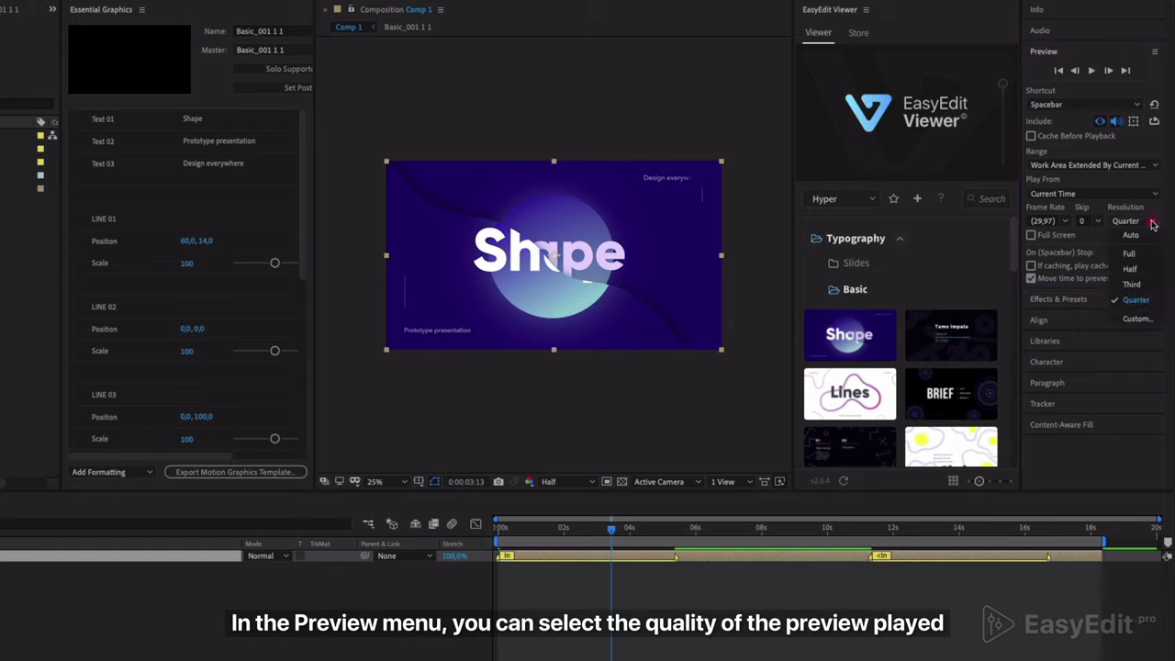
{"action": "left_click", "coordinate": [1139, 303]}
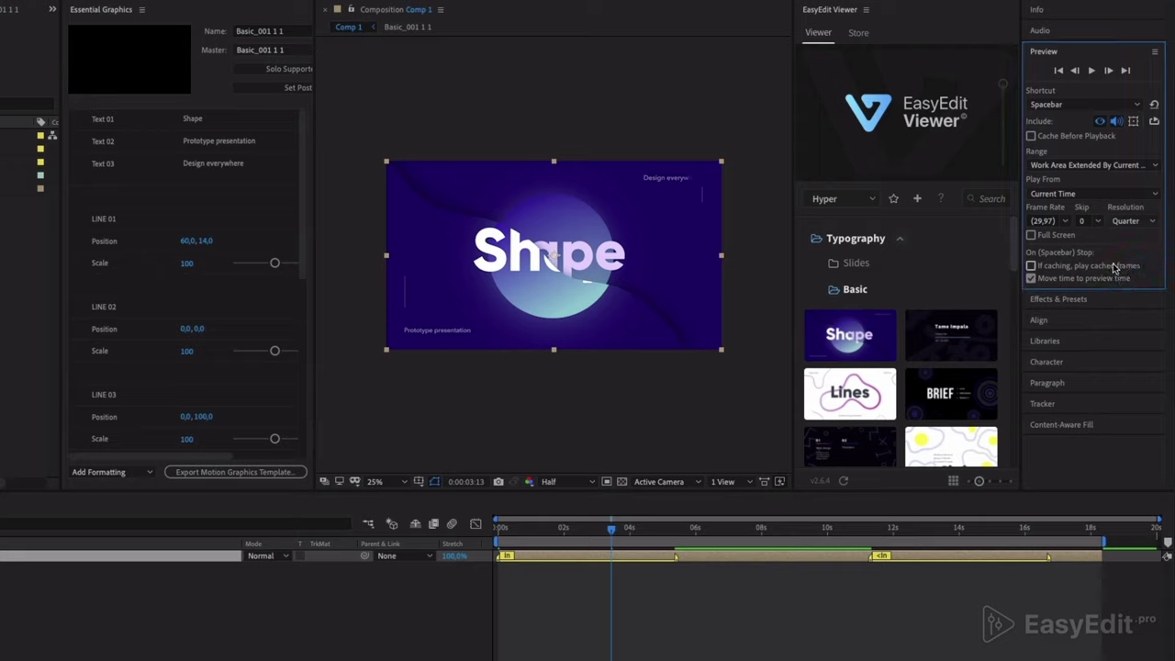
- Step the animation three frames back and forward, then check its first and last frames
{"action": "left_click", "coordinate": [1075, 71]}
{"action": "left_click", "coordinate": [1075, 70]}
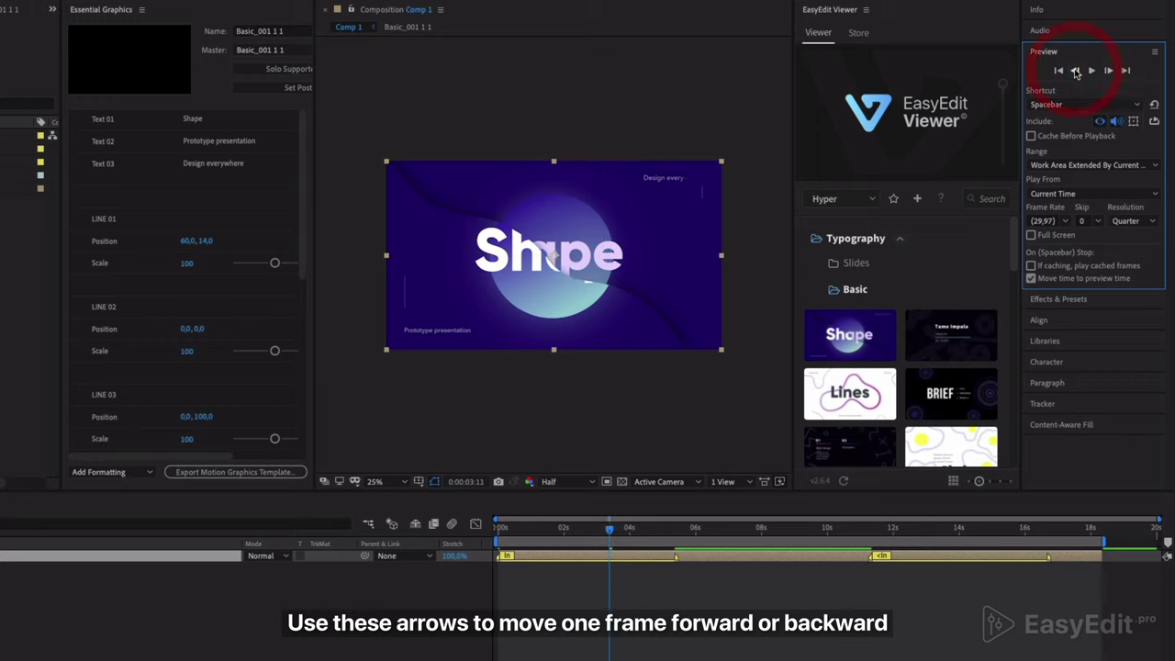
{"action": "left_click", "coordinate": [1075, 71]}
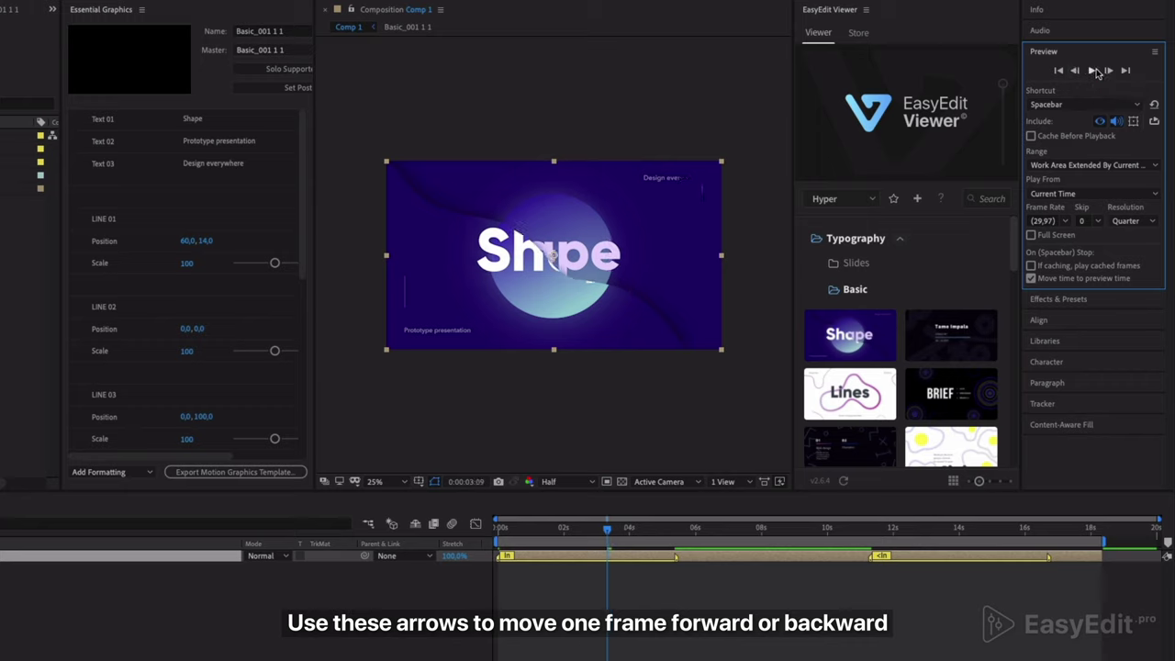
{"action": "left_click", "coordinate": [1107, 71]}
{"action": "left_click", "coordinate": [1107, 71]}
{"action": "left_click", "coordinate": [1107, 70]}
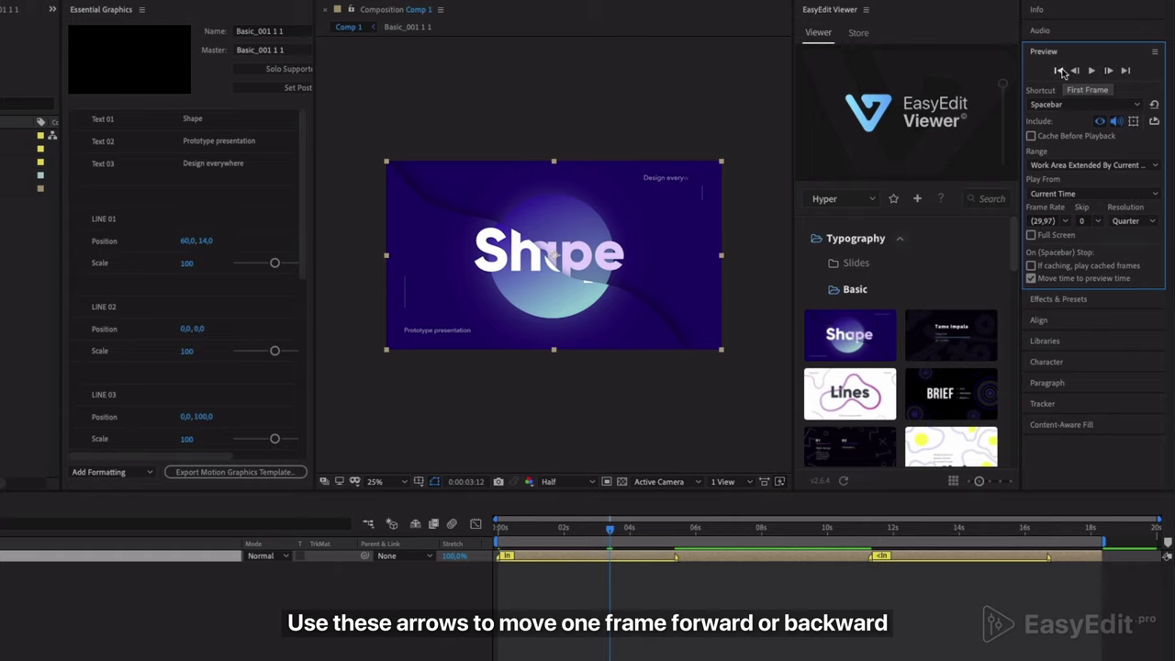
{"action": "left_click", "coordinate": [1060, 71]}
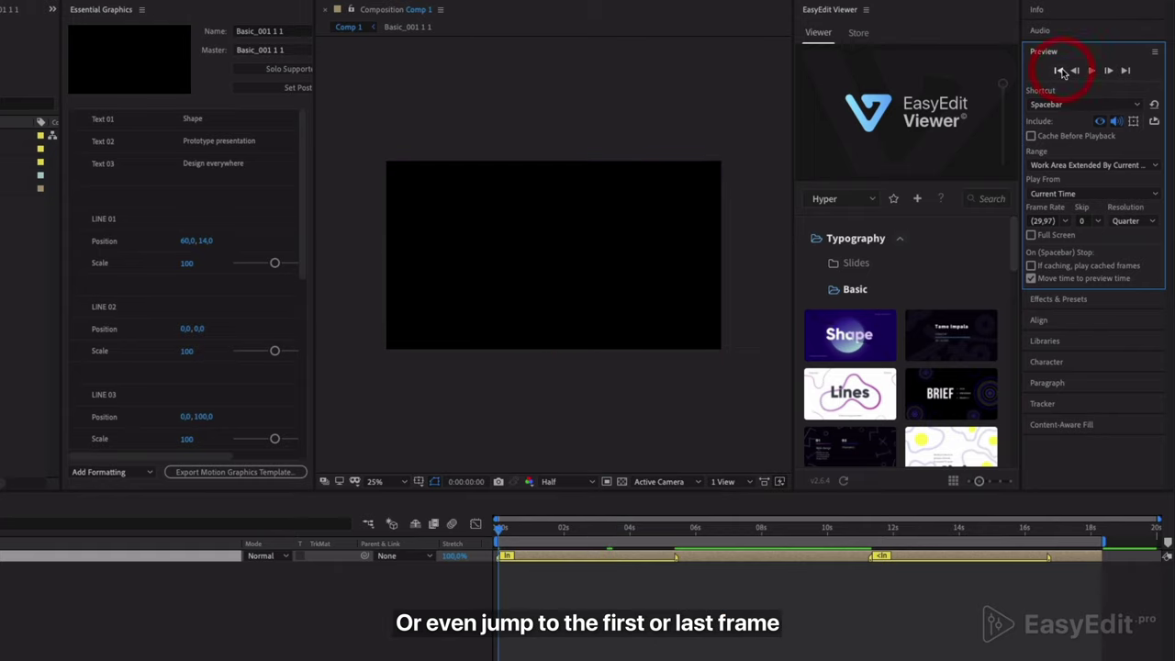
{"action": "left_click", "coordinate": [1125, 72]}
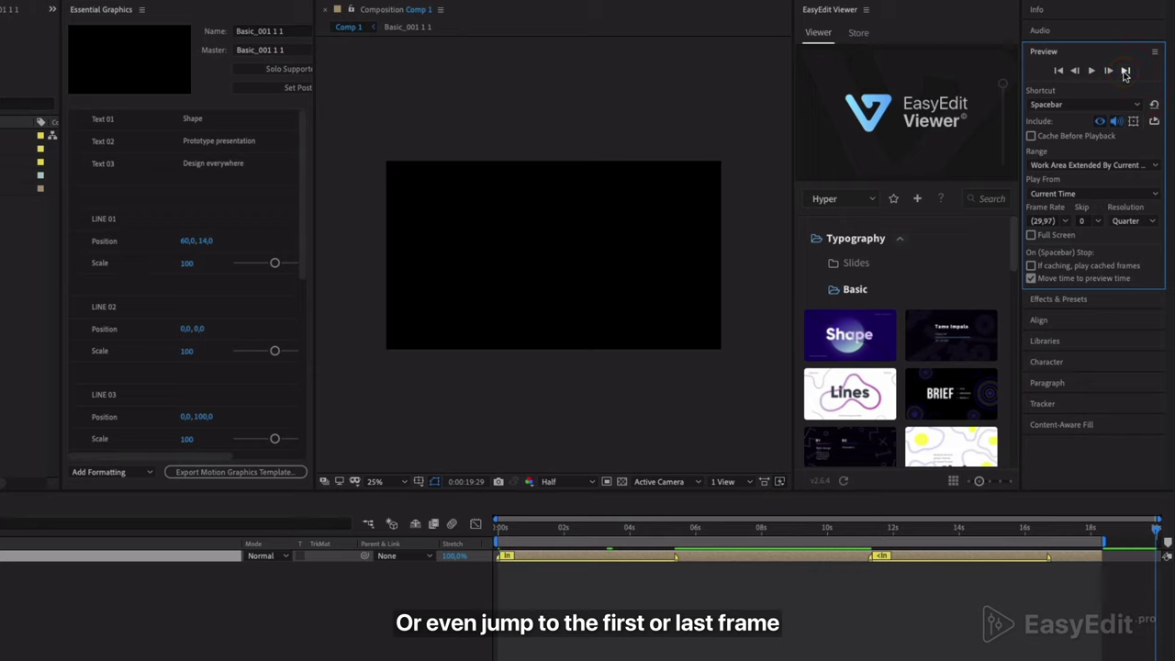
- Set preview Skip to 5 frames, then preview from 0 and stop around 6 seconds
{"action": "left_click", "coordinate": [629, 532]}
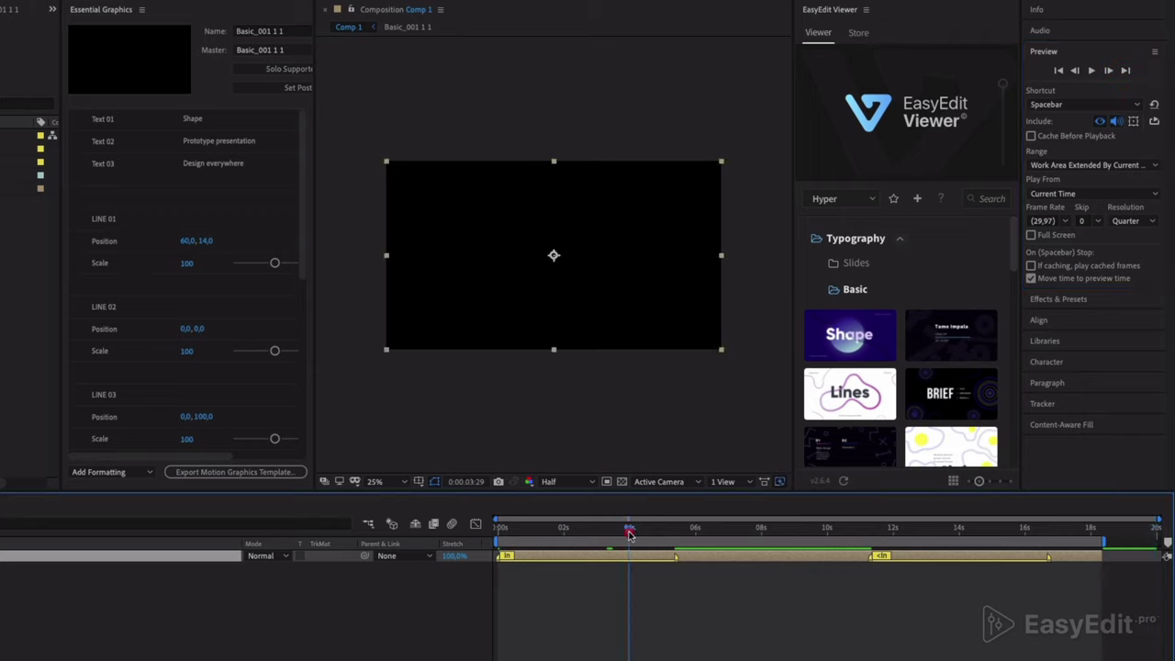
{"action": "left_click_drag", "start_coordinate": [630, 534], "coordinate": [630, 534]}
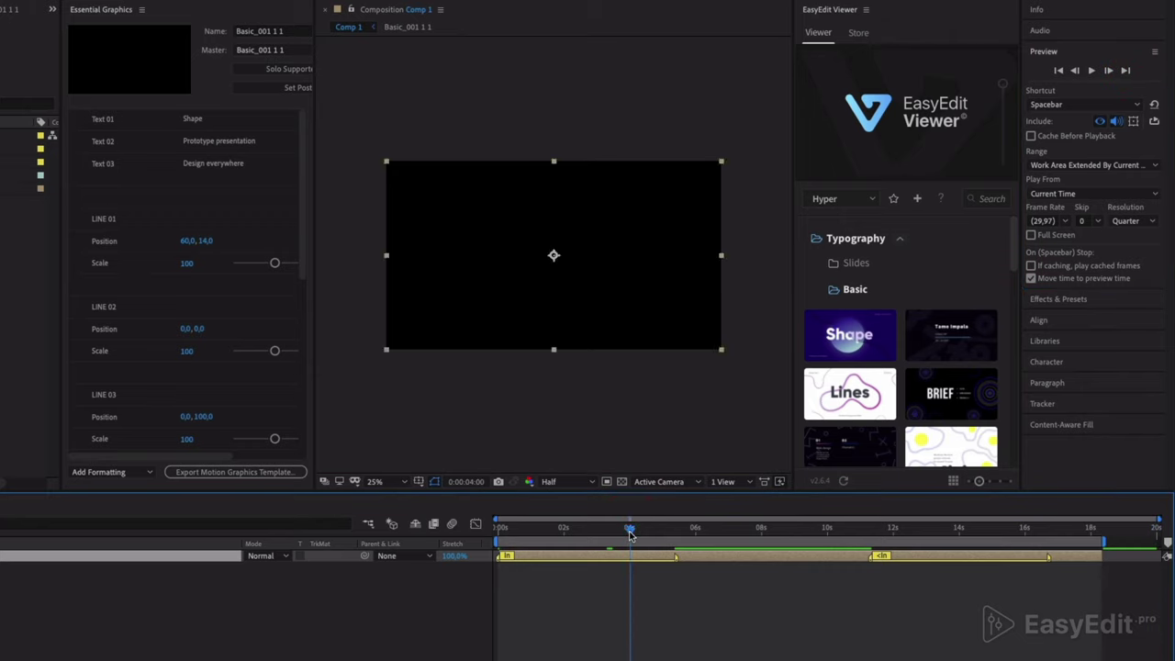
{"action": "left_click", "coordinate": [1097, 221]}
{"action": "left_click", "coordinate": [1096, 285]}
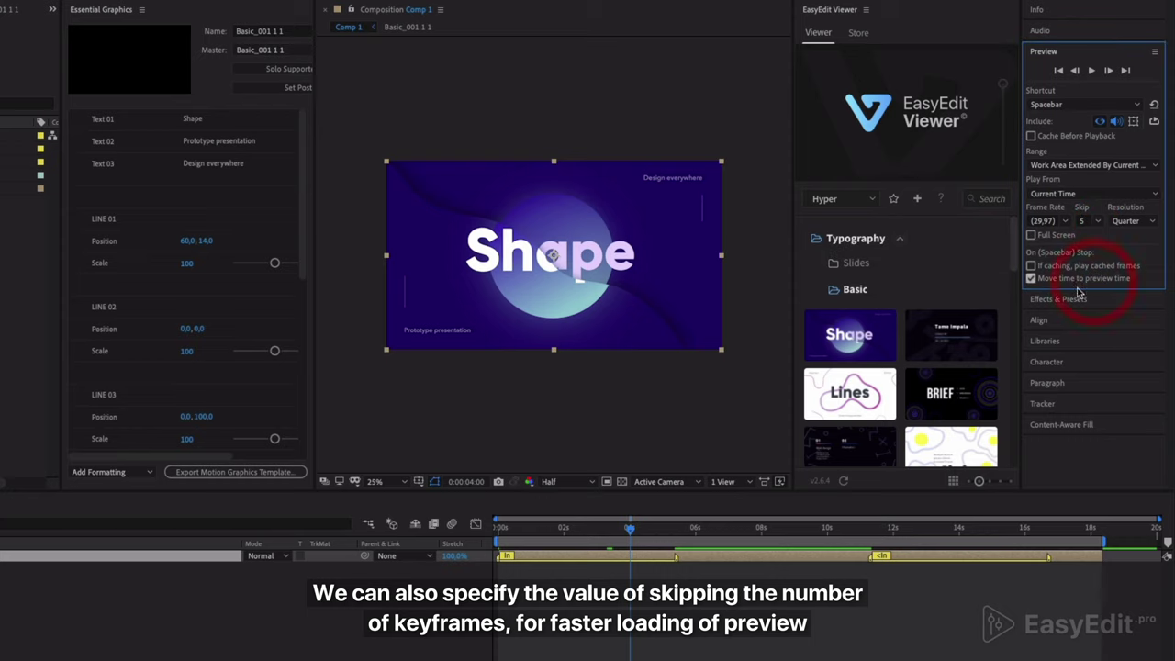
{"action": "left_click_drag", "start_coordinate": [629, 531], "coordinate": [499, 530]}
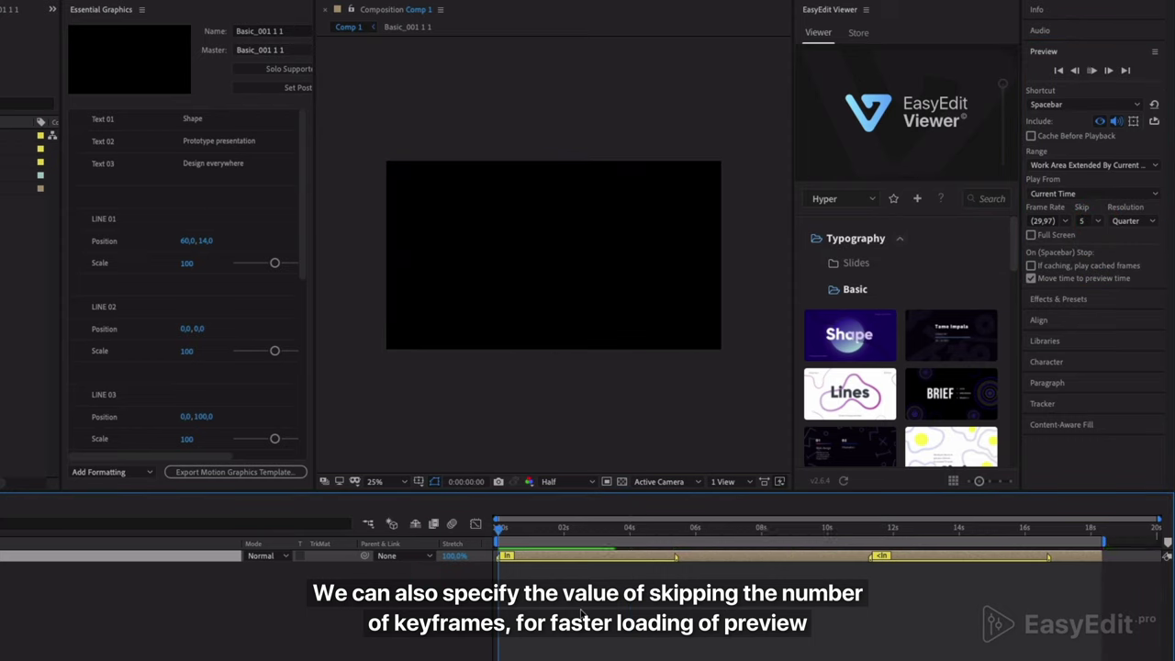
{"action": "key", "text": "space"}
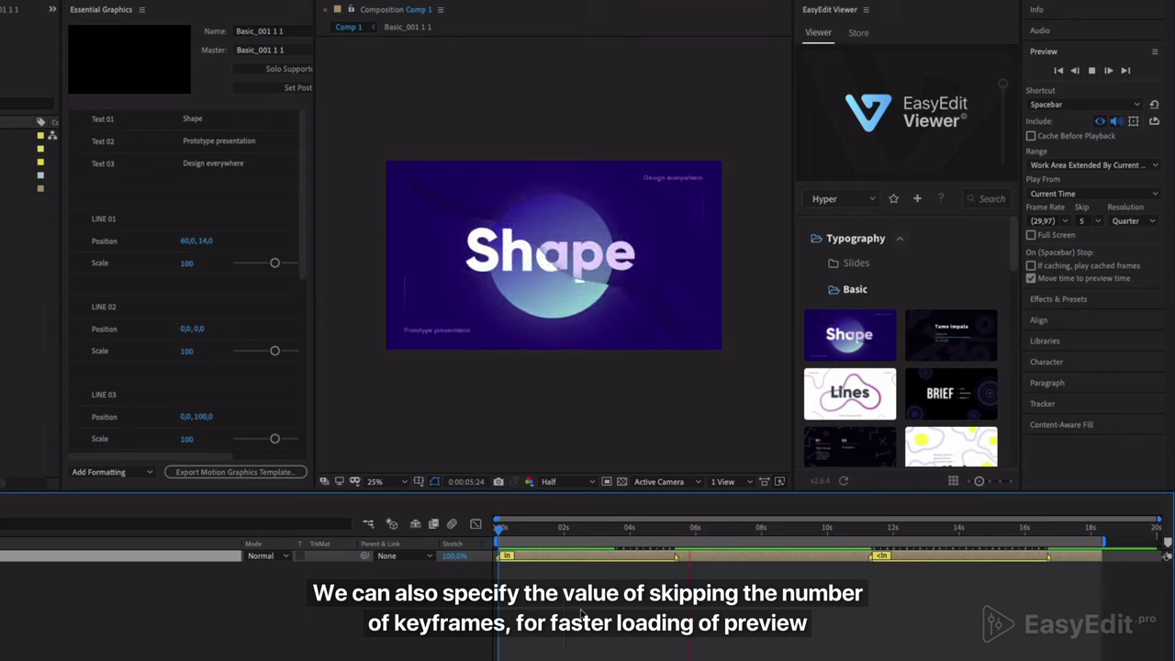
{"action": "key", "text": "space"}
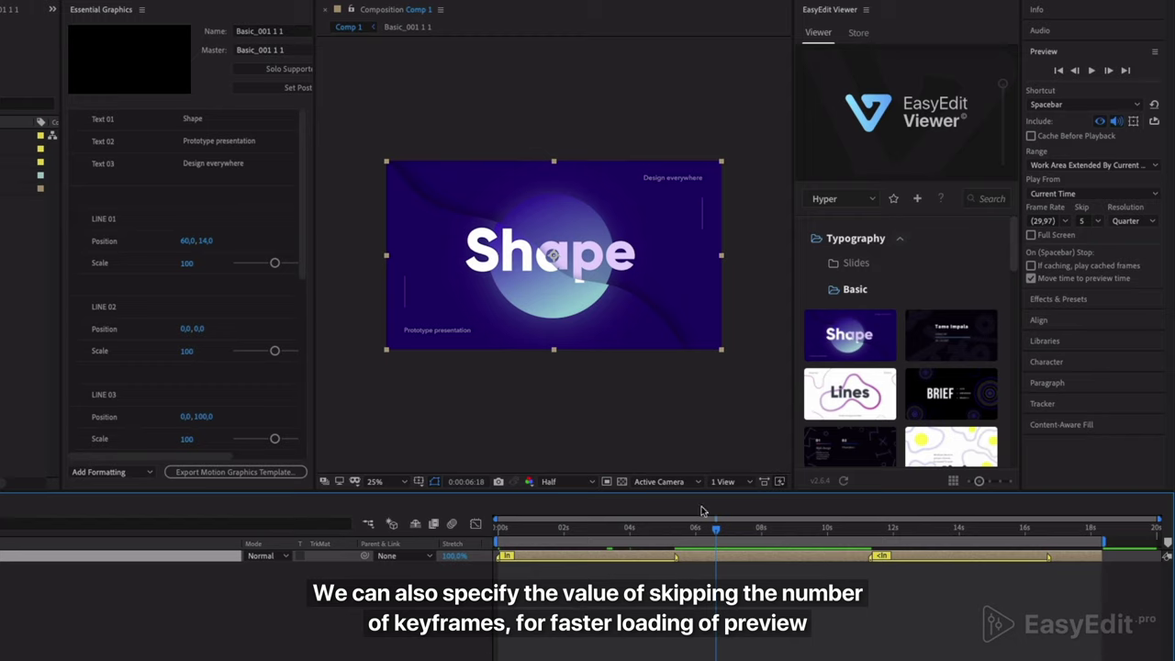
- Set preview Skip back to 0 and deselect the template layer
{"action": "left_click", "coordinate": [1096, 221]}
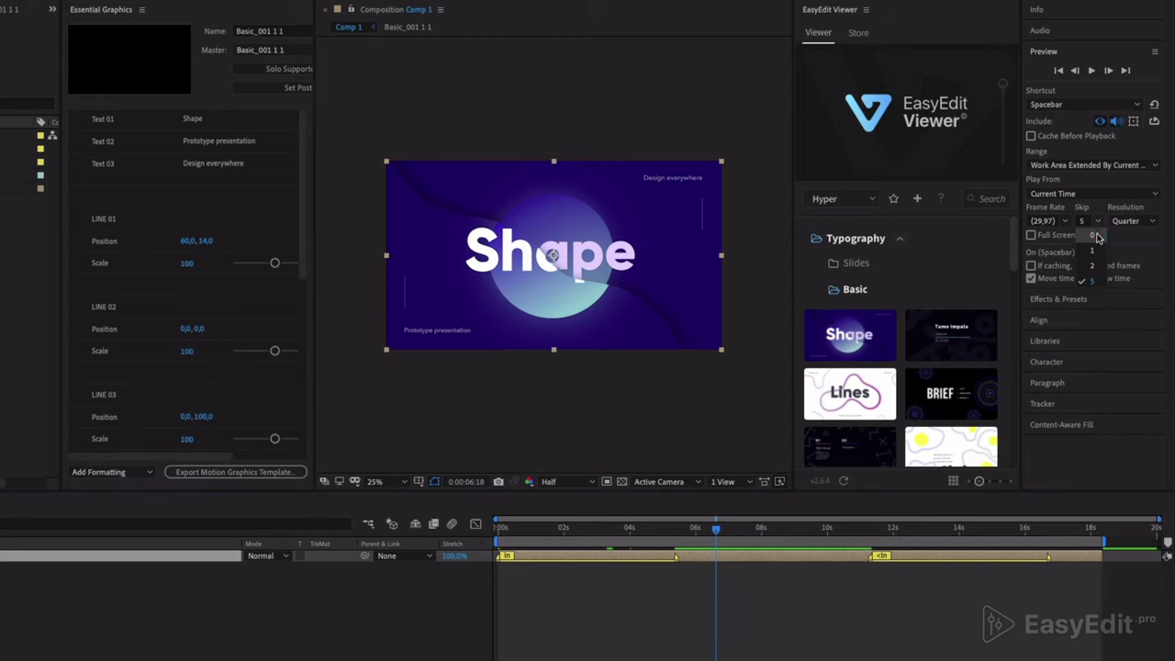
{"action": "left_click", "coordinate": [1096, 235]}
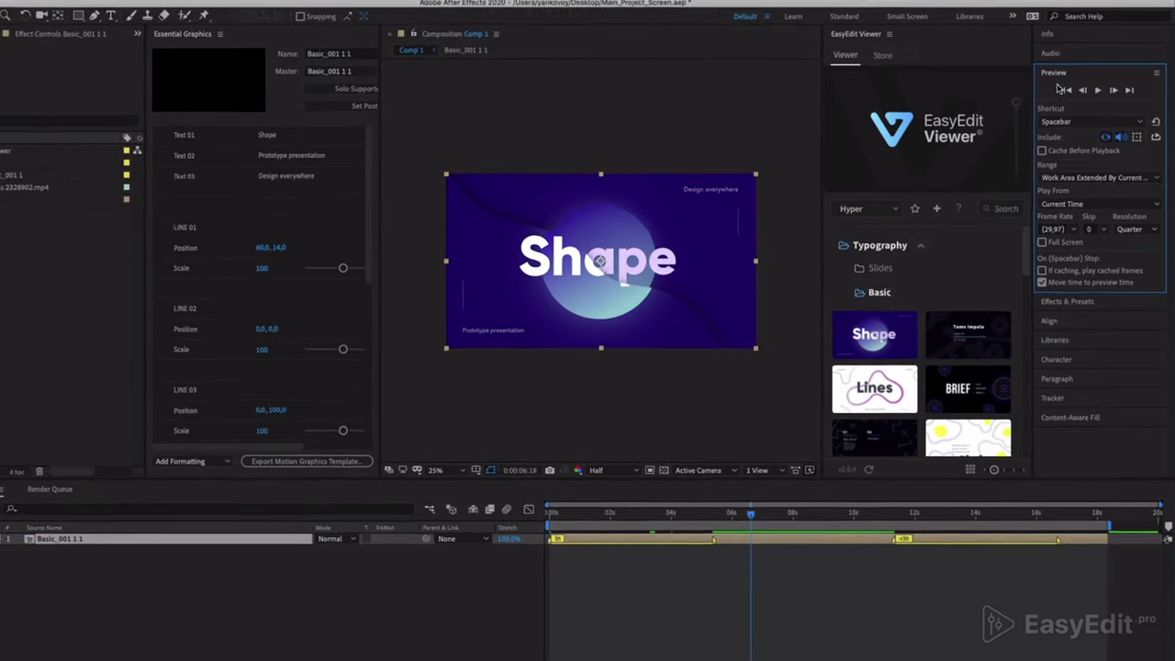
{"action": "left_click", "coordinate": [1060, 85]}
{"action": "left_click", "coordinate": [594, 385]}
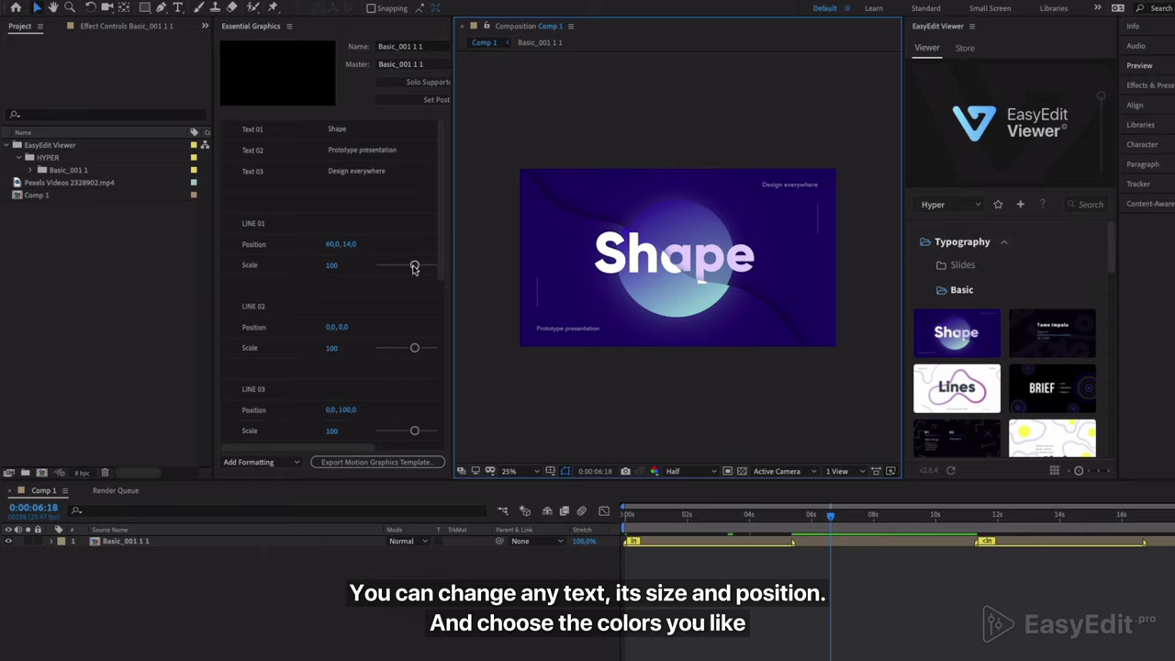
- Try out LINE 01 Scale and Position values to resize and move the Shape title
{"action": "mouse_move", "coordinate": [414, 267]}
{"action": "left_mouse_down"}
{"action": "mouse_move", "coordinate": [403, 270]}
{"action": "mouse_move", "coordinate": [415, 269]}
{"action": "left_mouse_up"}
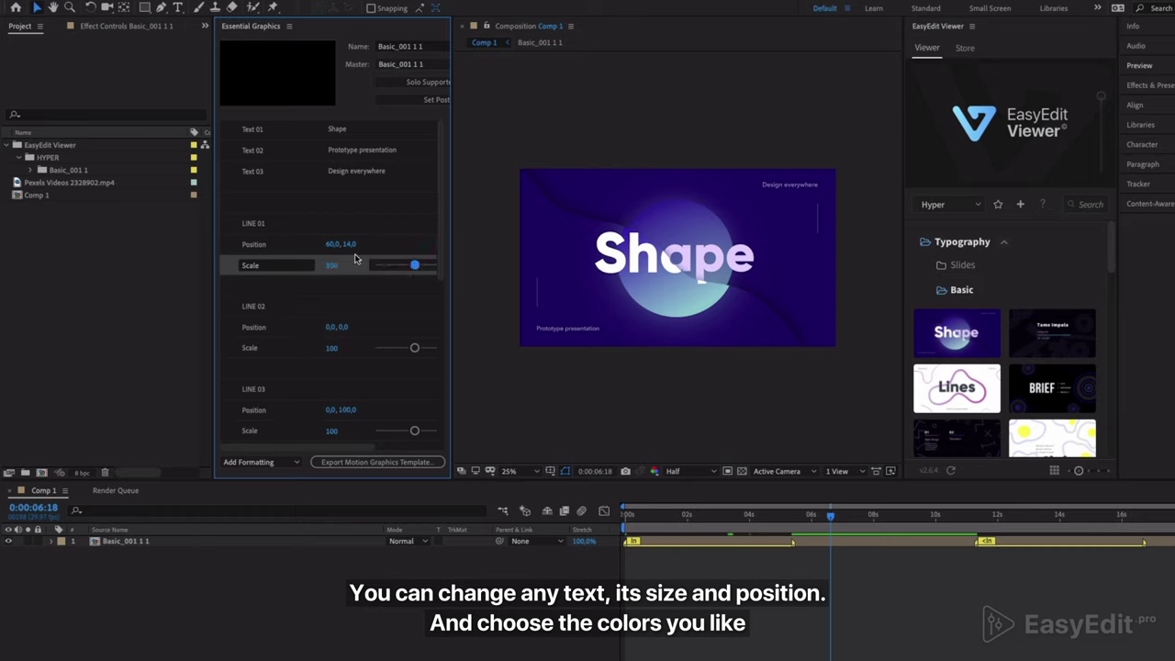
{"action": "left_click_drag", "start_coordinate": [349, 245], "coordinate": [417, 249]}
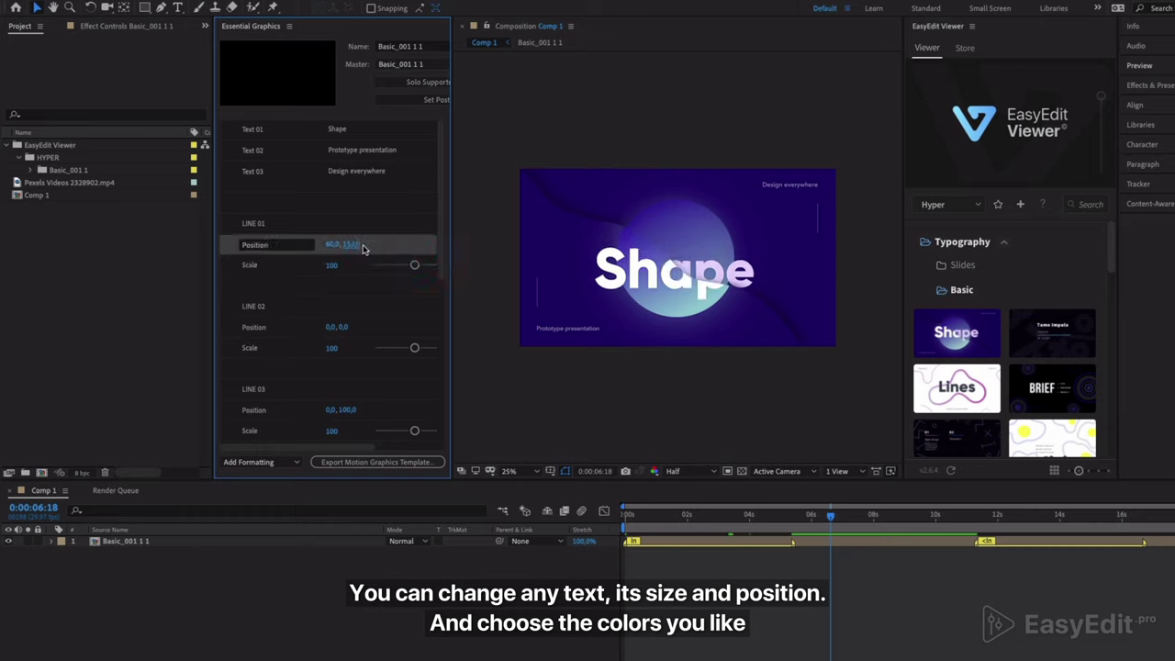
{"action": "left_click_drag", "start_coordinate": [317, 246], "coordinate": [231, 244]}
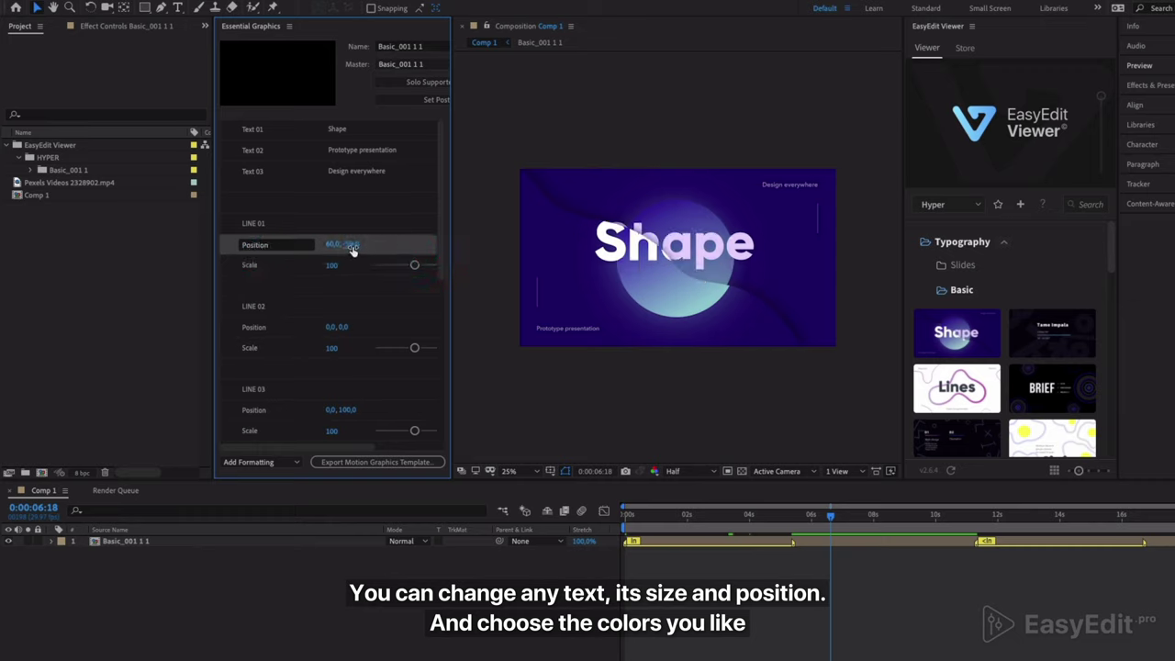
{"action": "left_click_drag", "start_coordinate": [350, 246], "coordinate": [352, 250]}
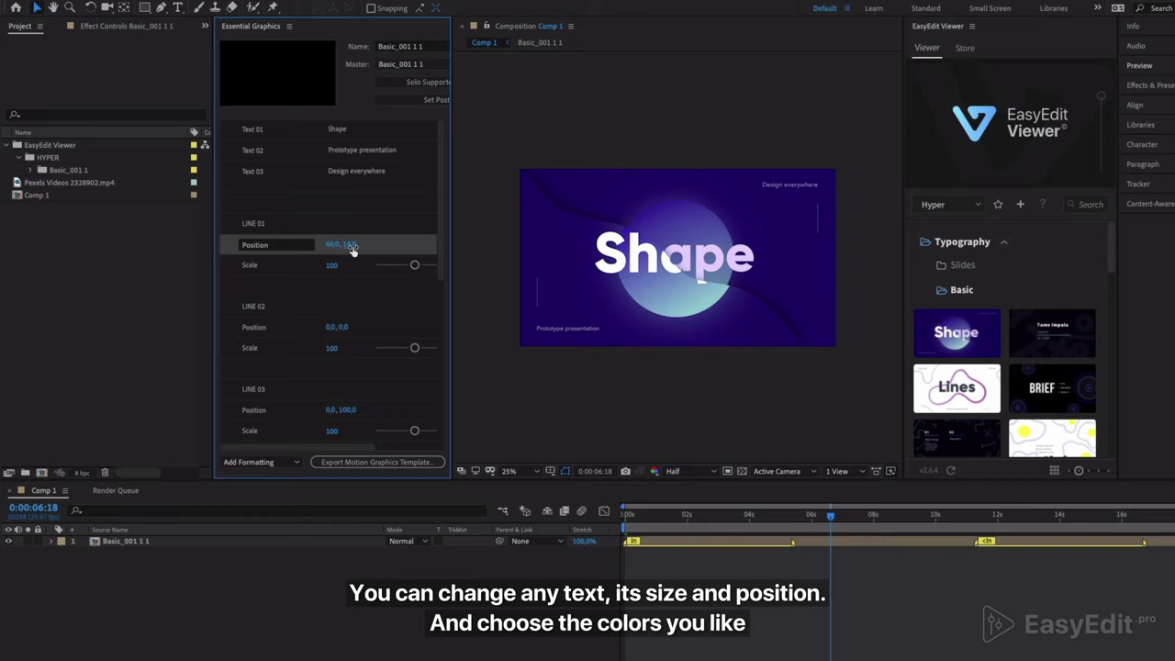
- Set LINE 01 Position Y to 14 (60,0, 14,0) and bring COLOR CONFIGS into view
{"action": "scroll", "coordinate": [353, 247], "scroll_direction": "down", "scroll_amount": 1}
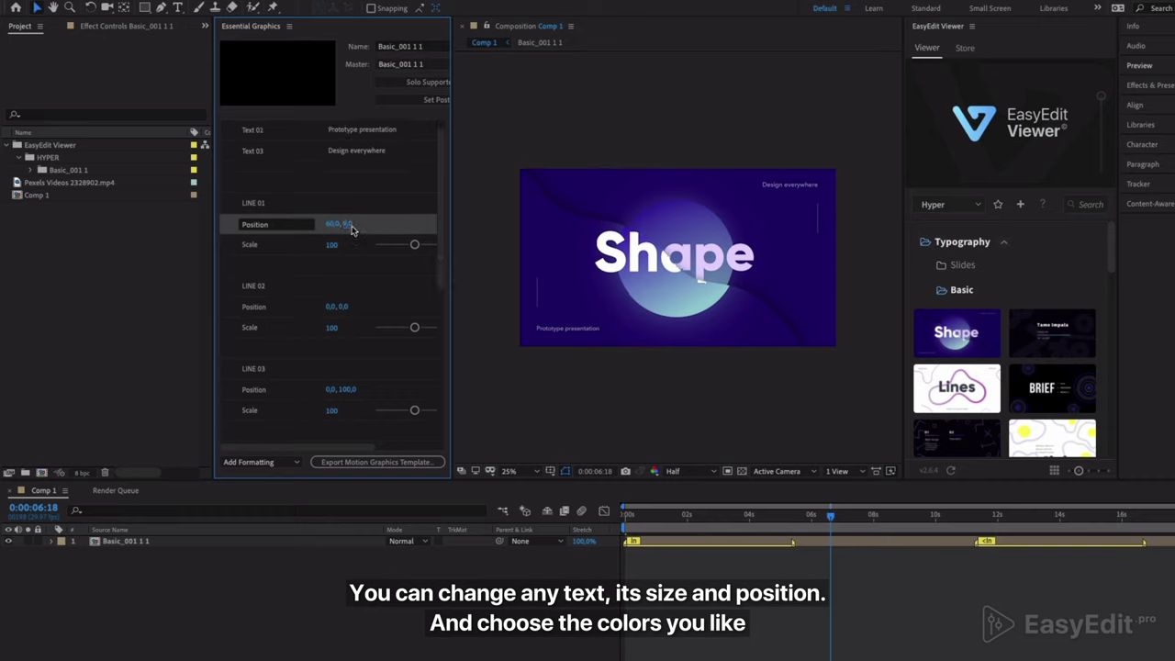
{"action": "left_click_drag", "start_coordinate": [347, 224], "coordinate": [354, 227]}
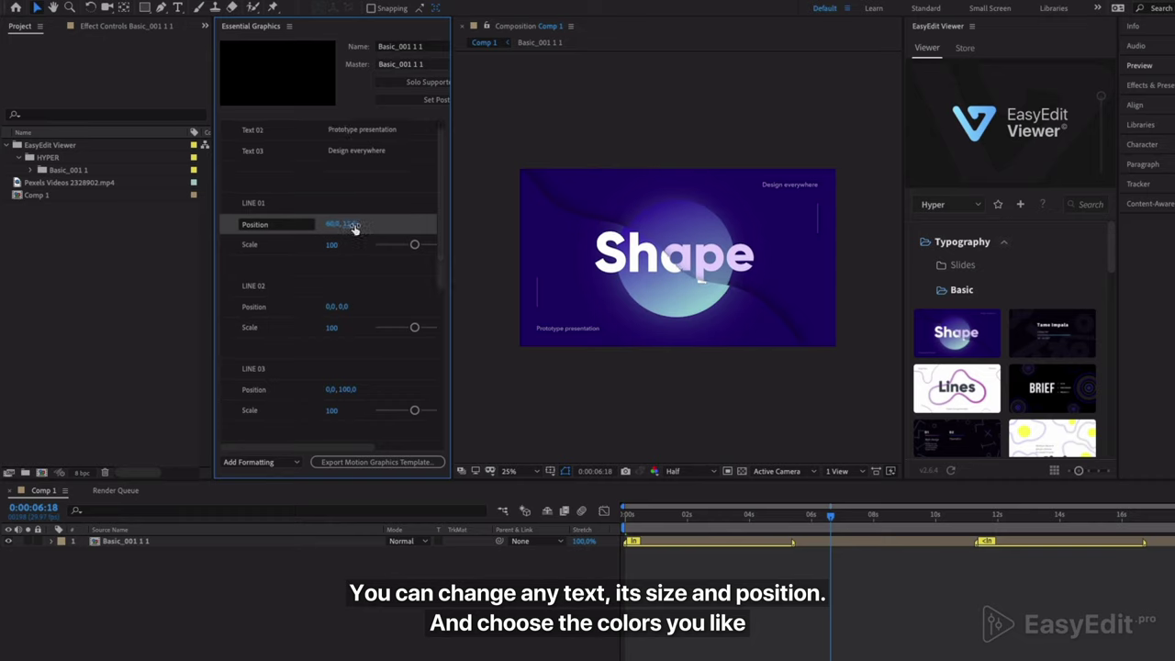
{"action": "left_click", "coordinate": [350, 224]}
{"action": "type", "text": "14"}
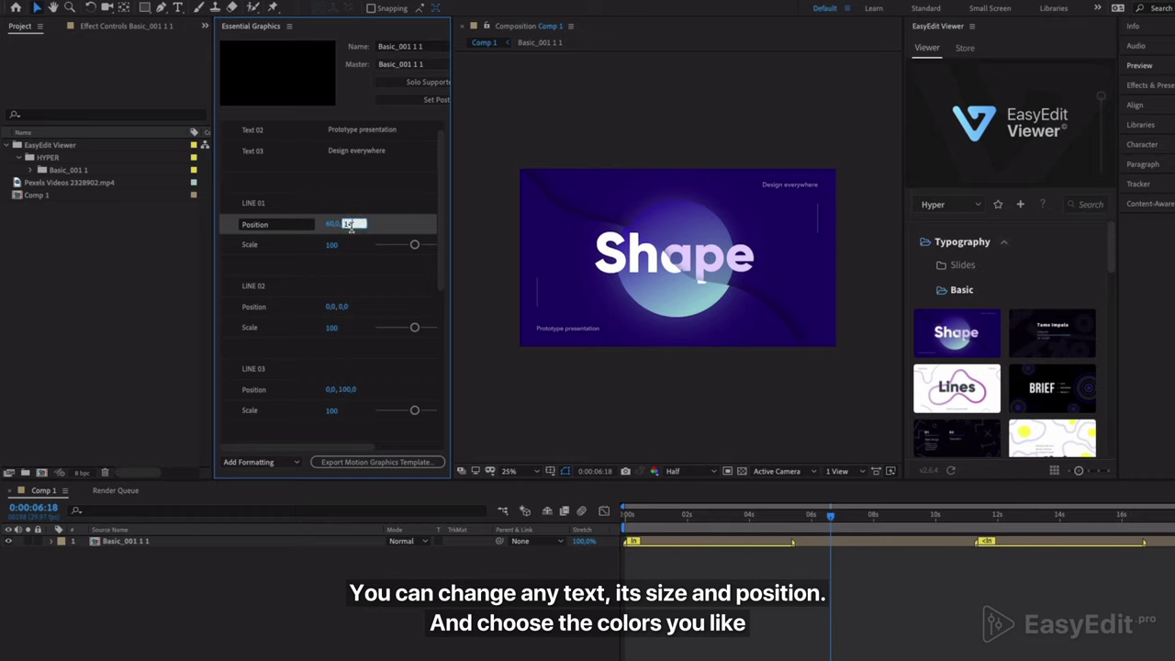
{"action": "key", "text": "Return"}
{"action": "scroll", "coordinate": [370, 291], "scroll_direction": "down", "scroll_amount": 1}
{"action": "scroll", "coordinate": [369, 291], "scroll_direction": "down", "scroll_amount": 1}
{"action": "scroll", "coordinate": [370, 291], "scroll_direction": "down", "scroll_amount": 1}
{"action": "scroll", "coordinate": [370, 291], "scroll_direction": "down", "scroll_amount": 1}
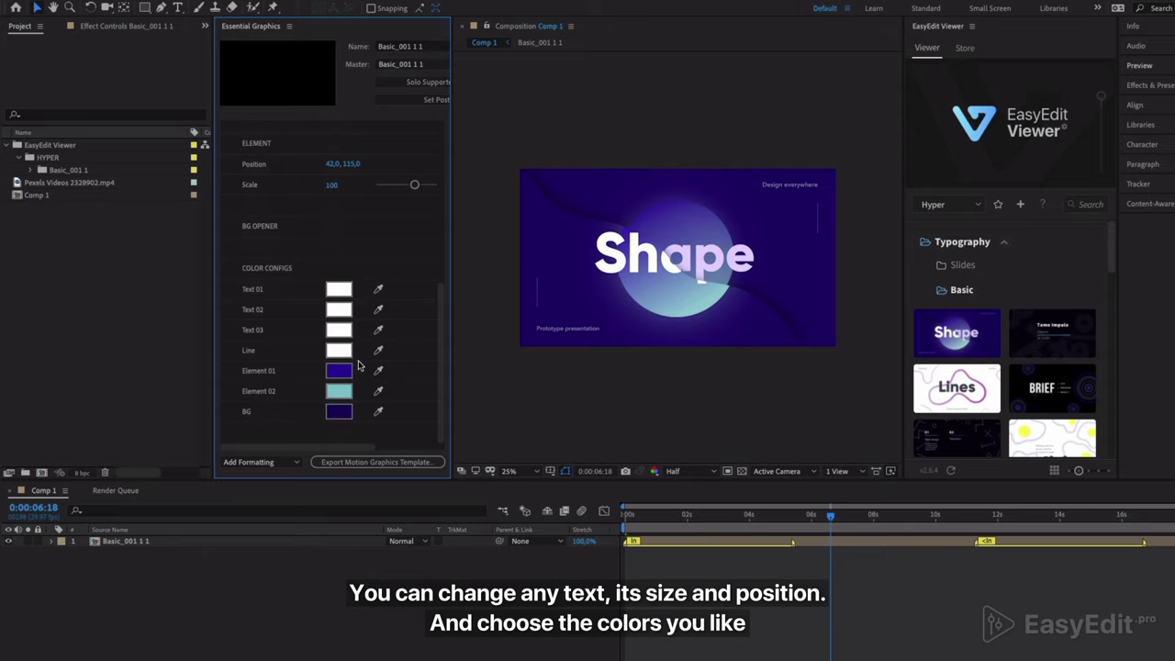
- Change the Element 01 colour swatch to a bright red
{"action": "left_click", "coordinate": [338, 371]}
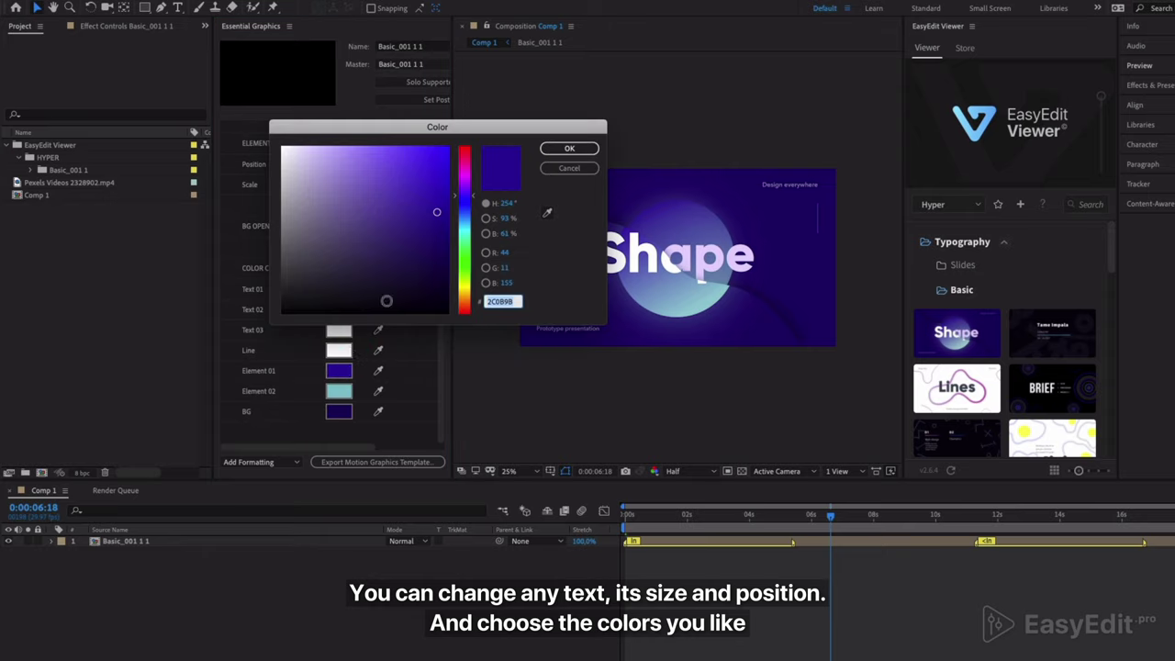
{"action": "left_click", "coordinate": [466, 149]}
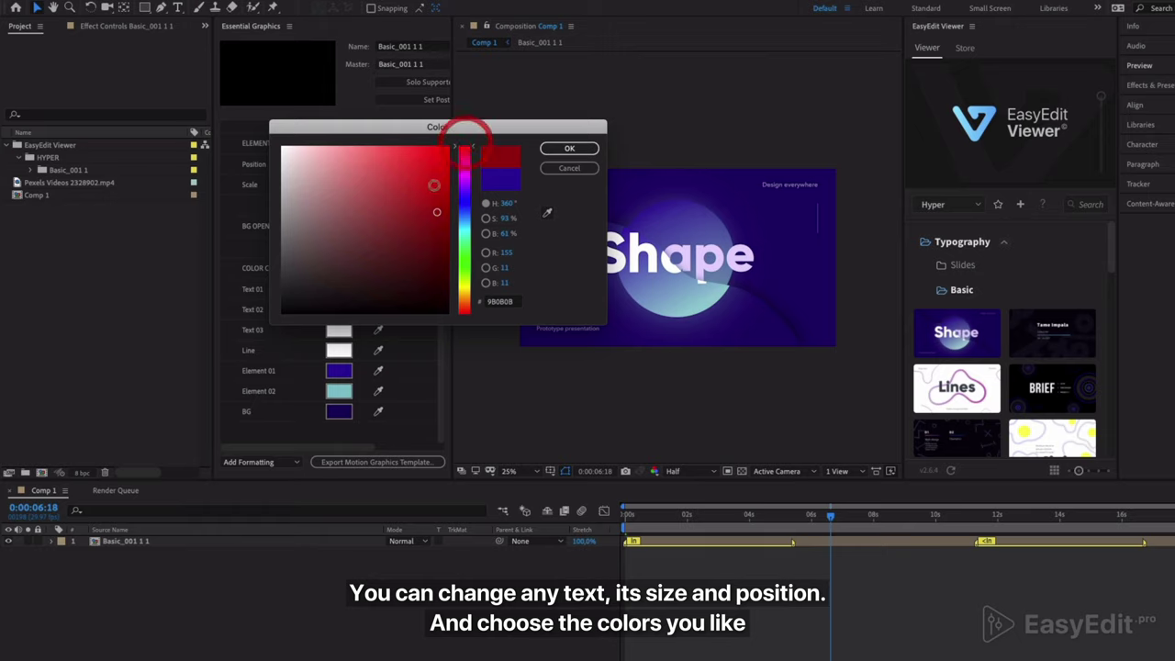
{"action": "left_click", "coordinate": [447, 196]}
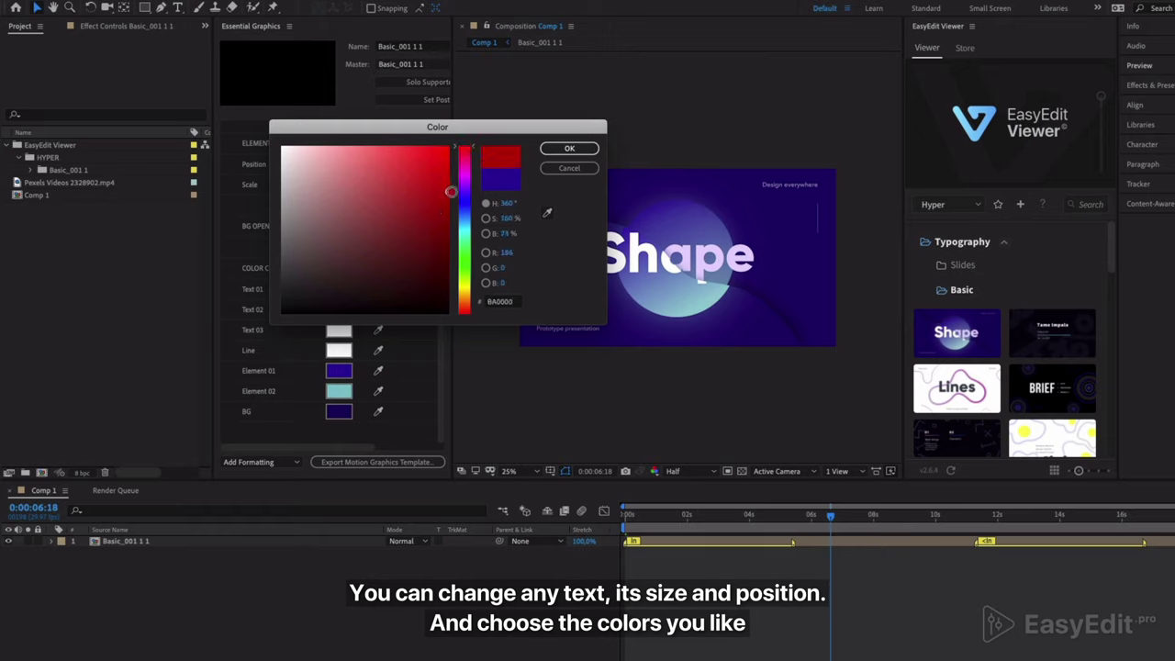
{"action": "left_click", "coordinate": [556, 150]}
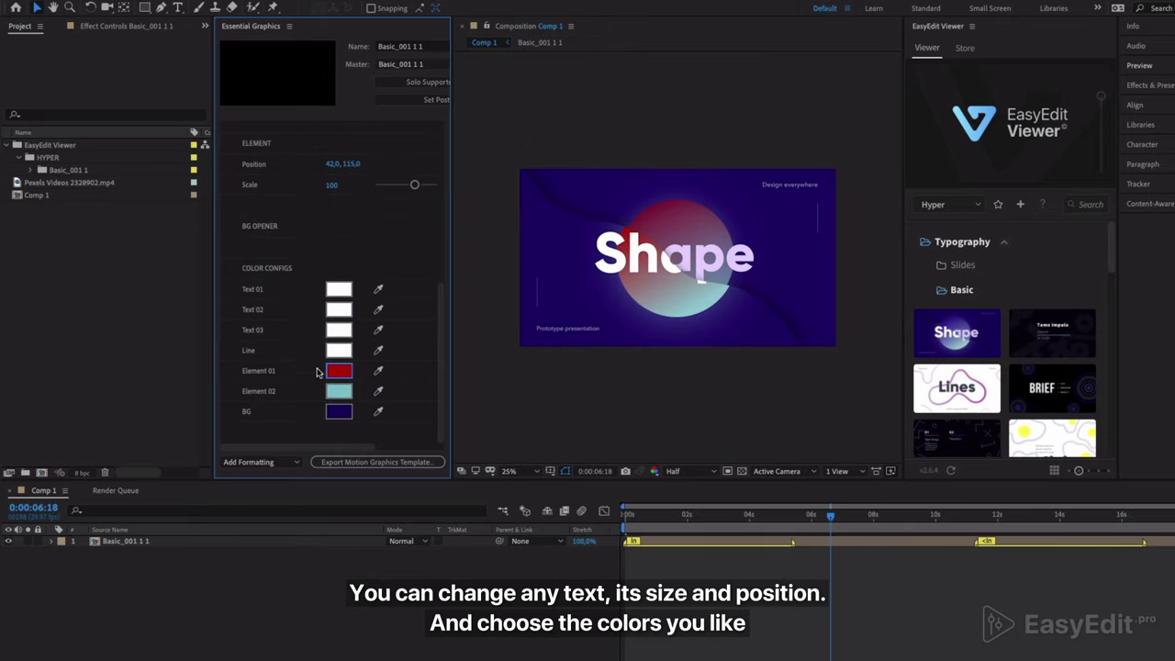
- Change the BG colour swatch to a dark red
{"action": "left_click", "coordinate": [339, 411]}
{"action": "left_click_drag", "start_coordinate": [467, 216], "coordinate": [464, 147]}
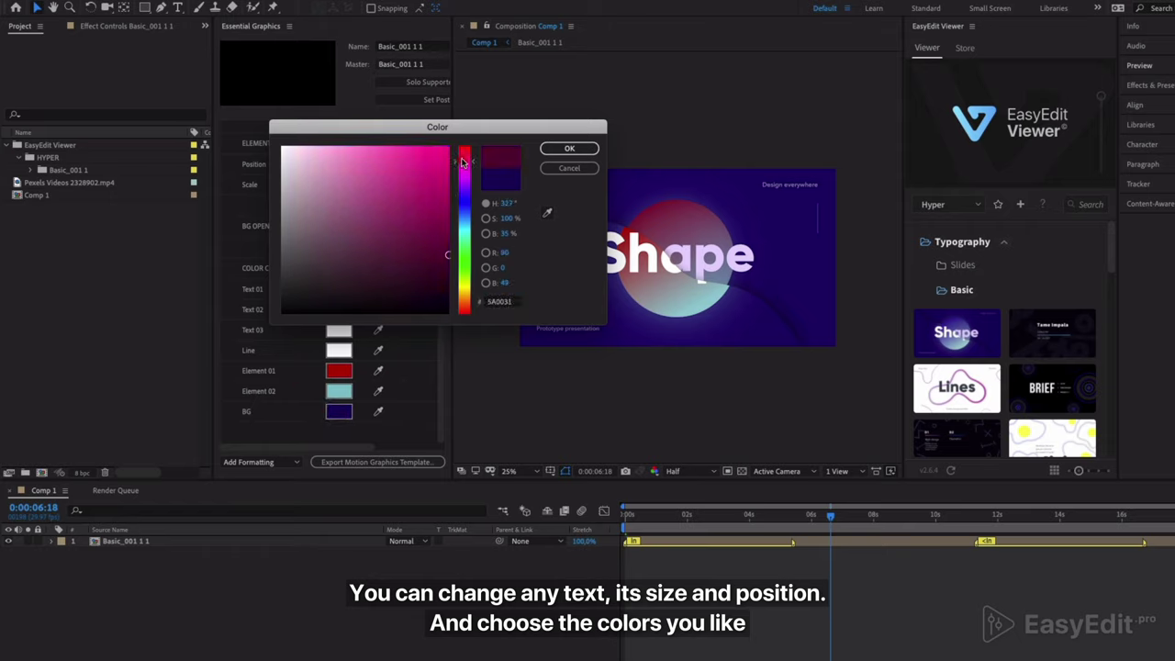
{"action": "left_click", "coordinate": [447, 215]}
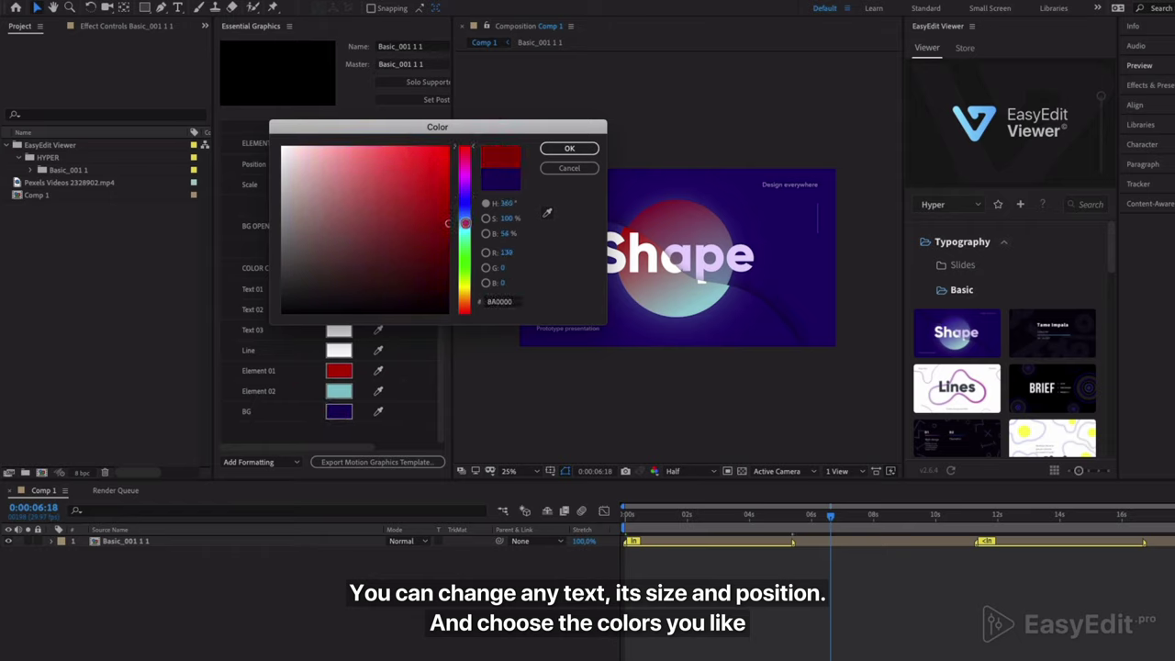
{"action": "left_click", "coordinate": [565, 149]}
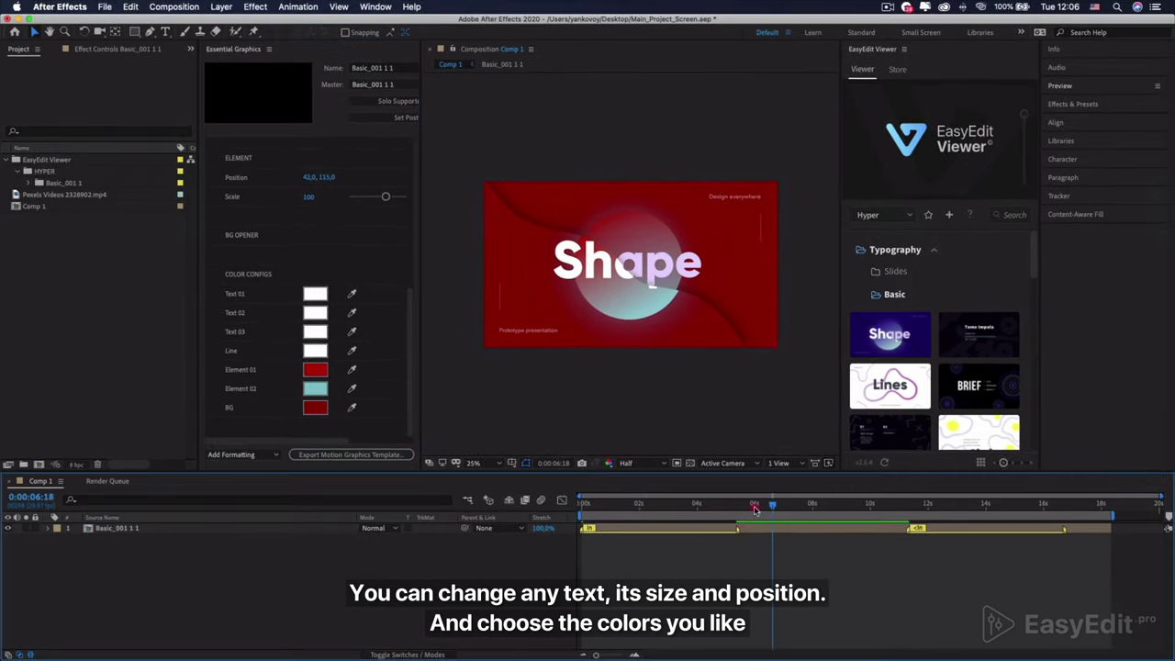
- Drag the intro In slider earlier so the animation appears sooner, and preview it
{"action": "left_click_drag", "start_coordinate": [755, 509], "coordinate": [582, 504]}
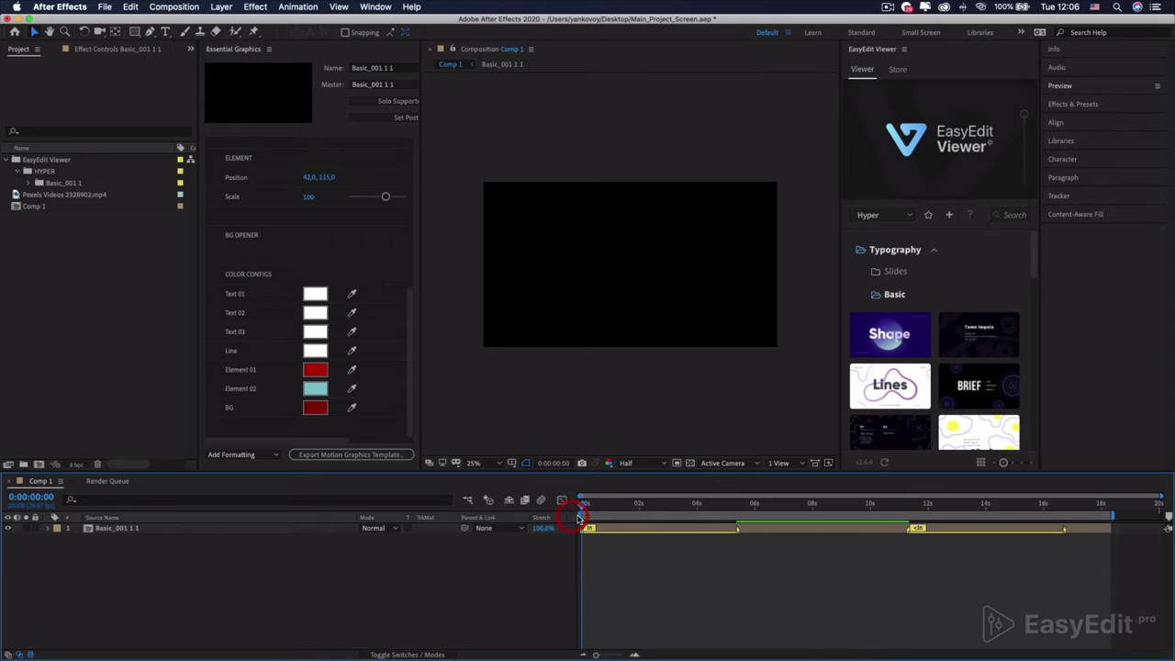
{"action": "left_click_drag", "start_coordinate": [739, 531], "coordinate": [640, 531]}
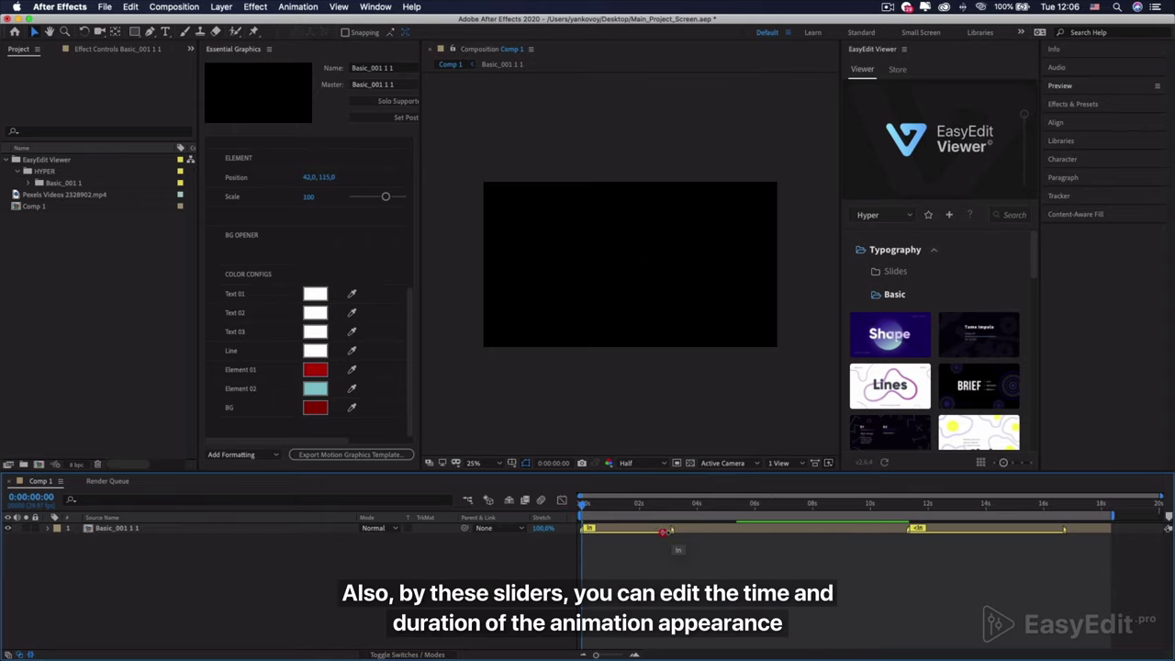
{"action": "key", "text": "space"}
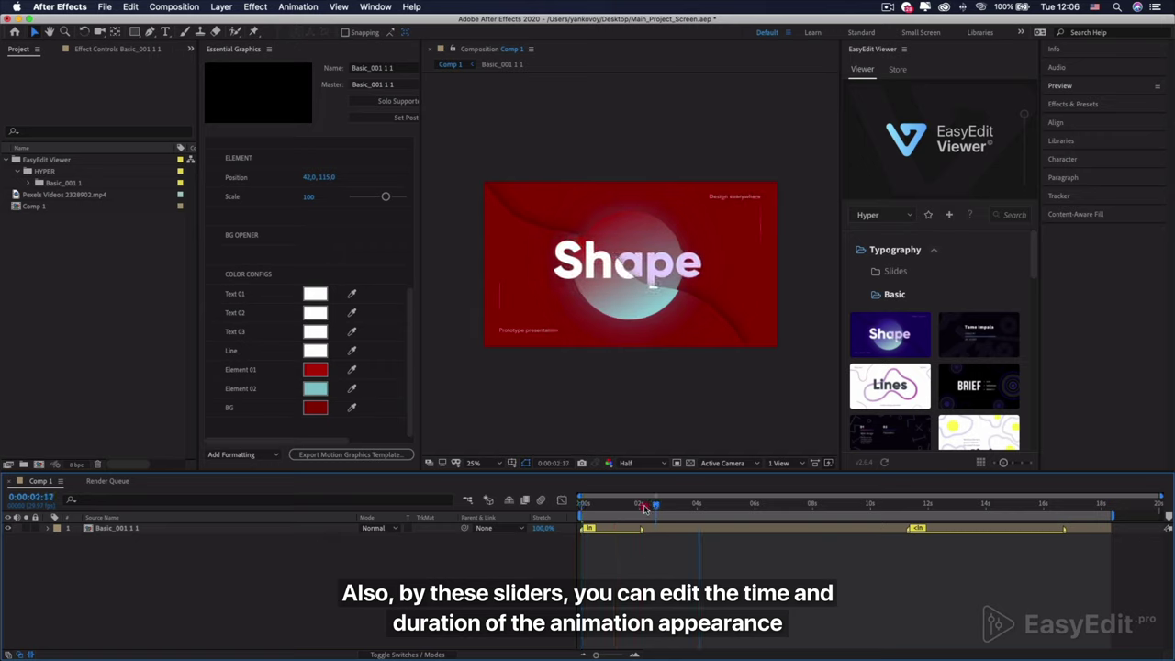
{"action": "key", "text": "space"}
{"action": "key", "text": "space"}
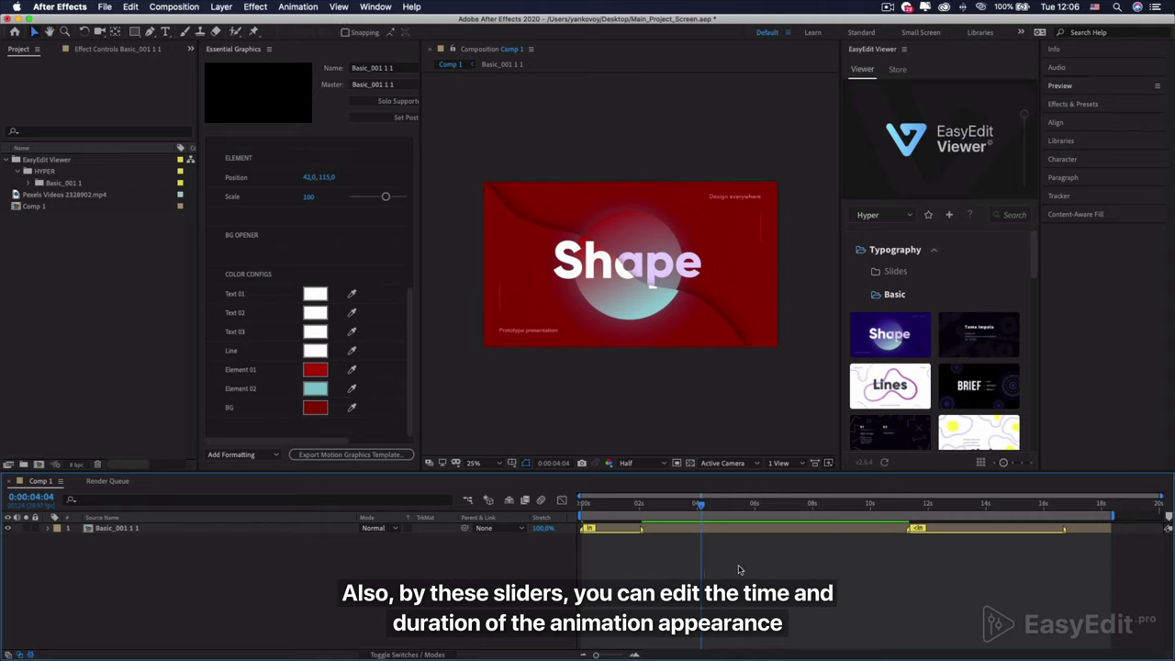
{"action": "key", "text": "space"}
- Move the outro earlier, duplicate the template layer with its outro near 8 s, and delete the original
{"action": "left_click_drag", "start_coordinate": [913, 529], "coordinate": [707, 529]}
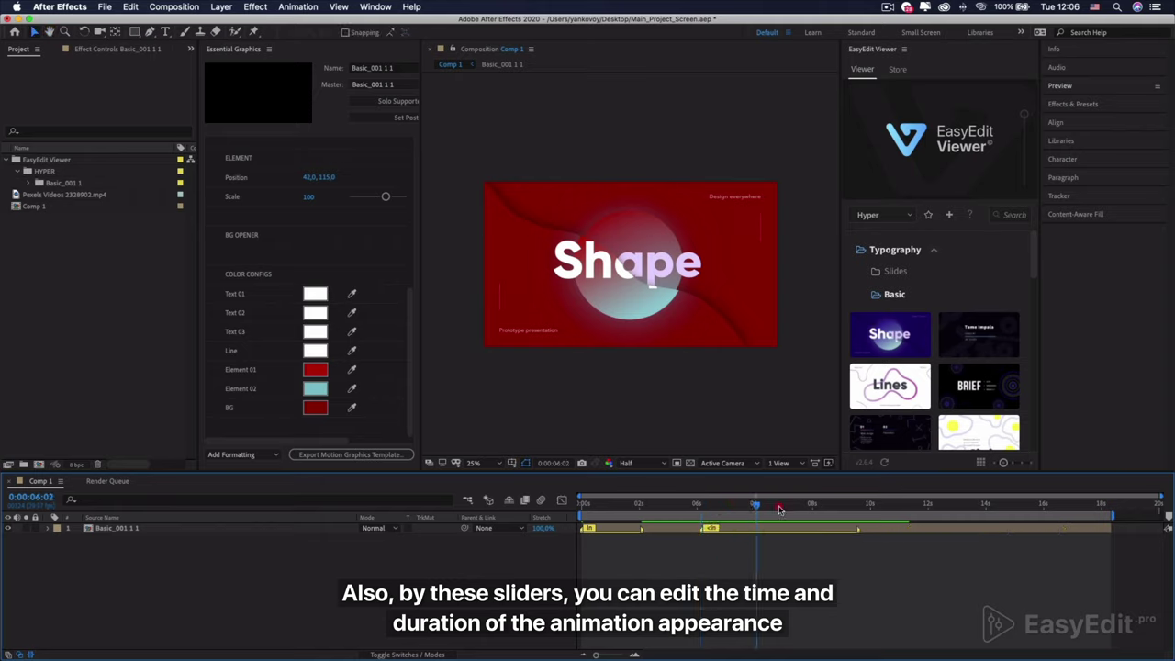
{"action": "left_click_drag", "start_coordinate": [808, 504], "coordinate": [813, 514]}
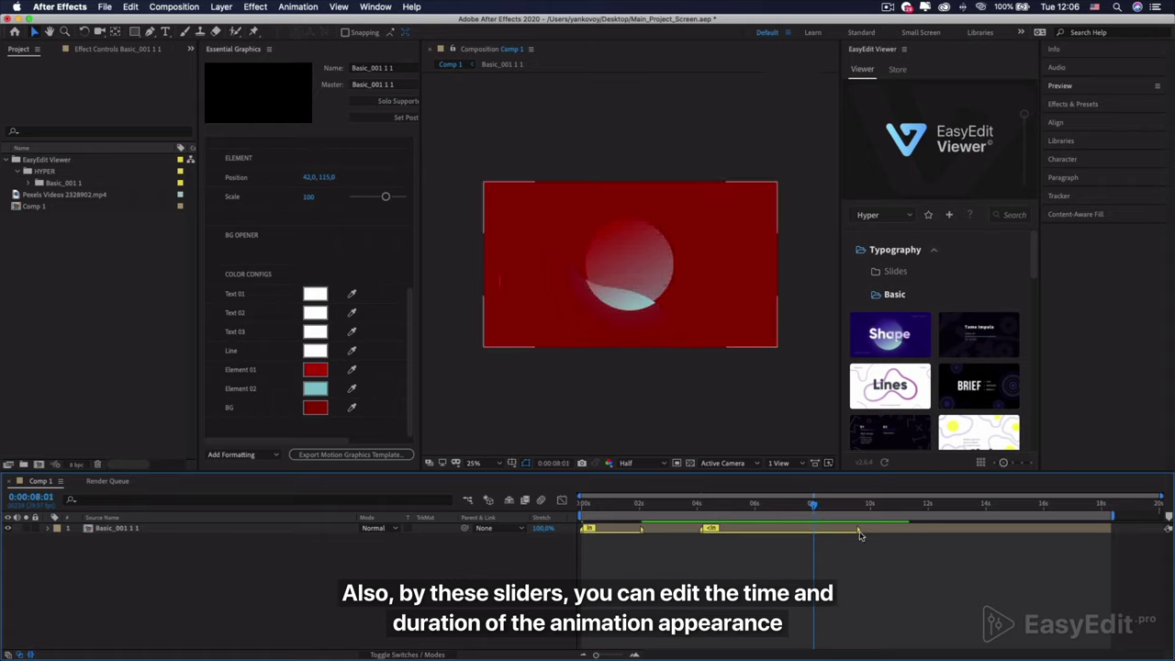
{"action": "left_click_drag", "start_coordinate": [851, 531], "coordinate": [750, 531]}
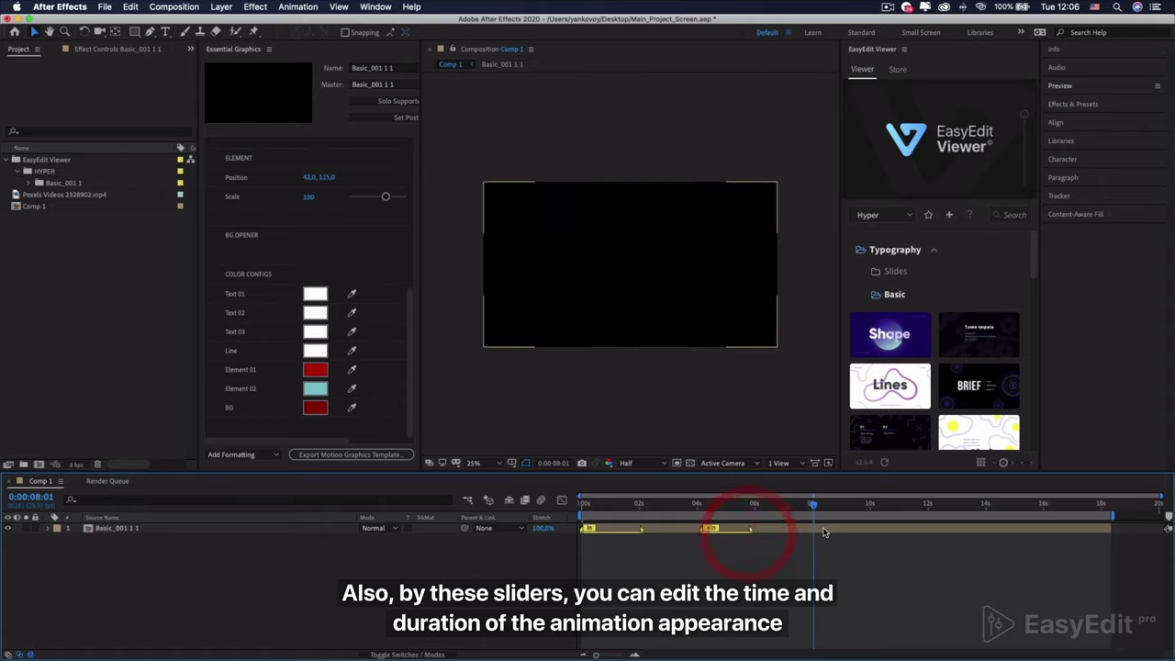
{"action": "left_click", "coordinate": [824, 533]}
{"action": "key", "text": "super+d"}
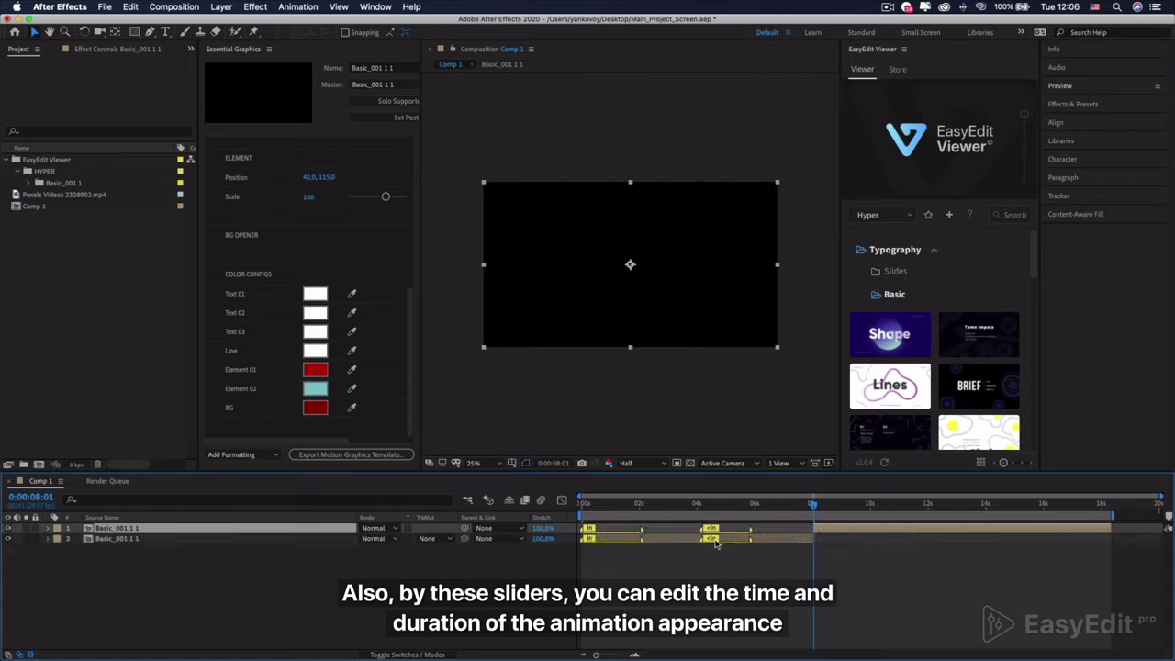
{"action": "mouse_move", "coordinate": [701, 538]}
{"action": "left_mouse_down"}
{"action": "mouse_move", "coordinate": [763, 541]}
{"action": "mouse_move", "coordinate": [582, 503]}
{"action": "left_mouse_up"}
{"action": "key", "text": "Delete"}
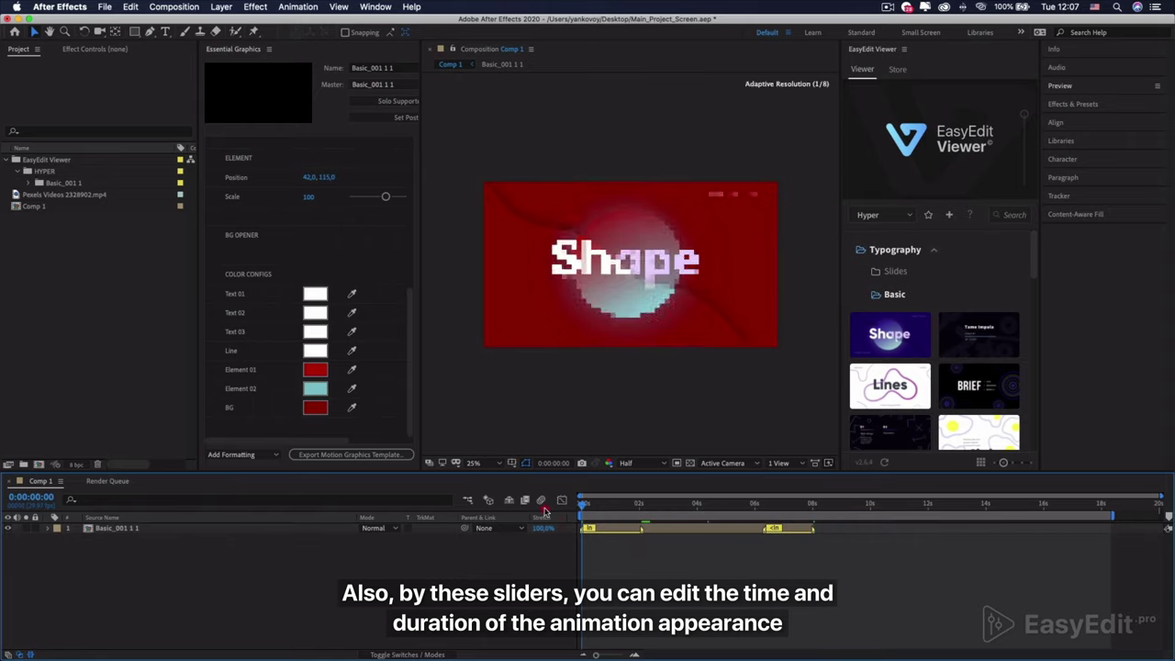
- Preview the retimed animation and end the work area at 8 seconds
{"action": "key", "text": "space"}
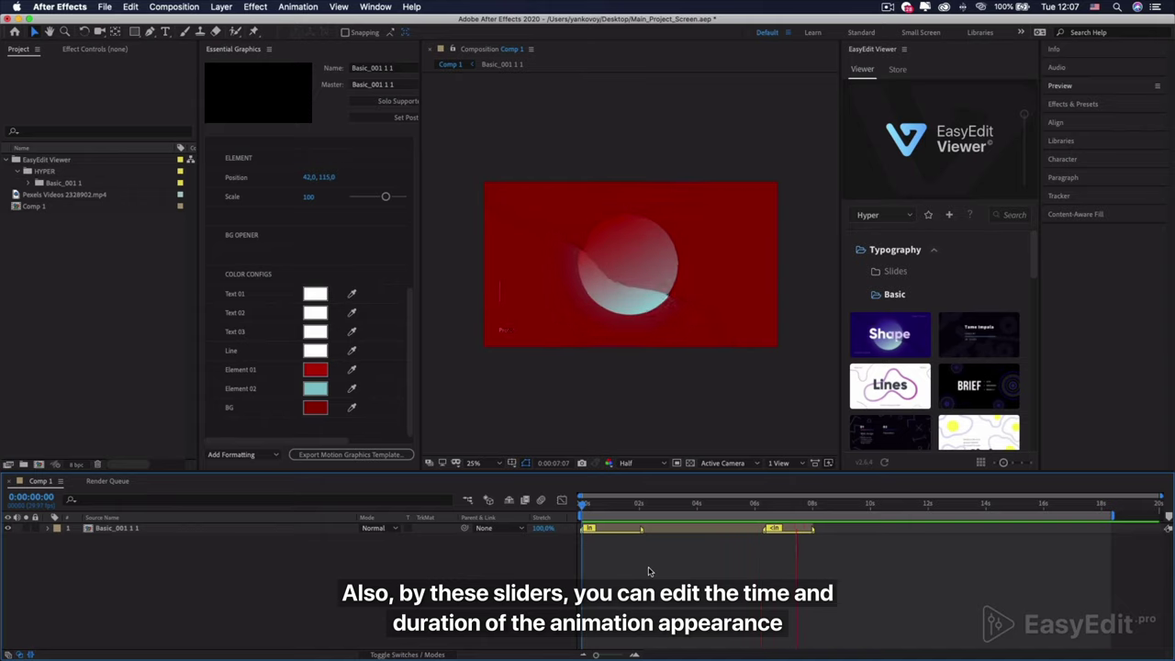
{"action": "left_click", "coordinate": [814, 507]}
{"action": "key", "text": "n"}
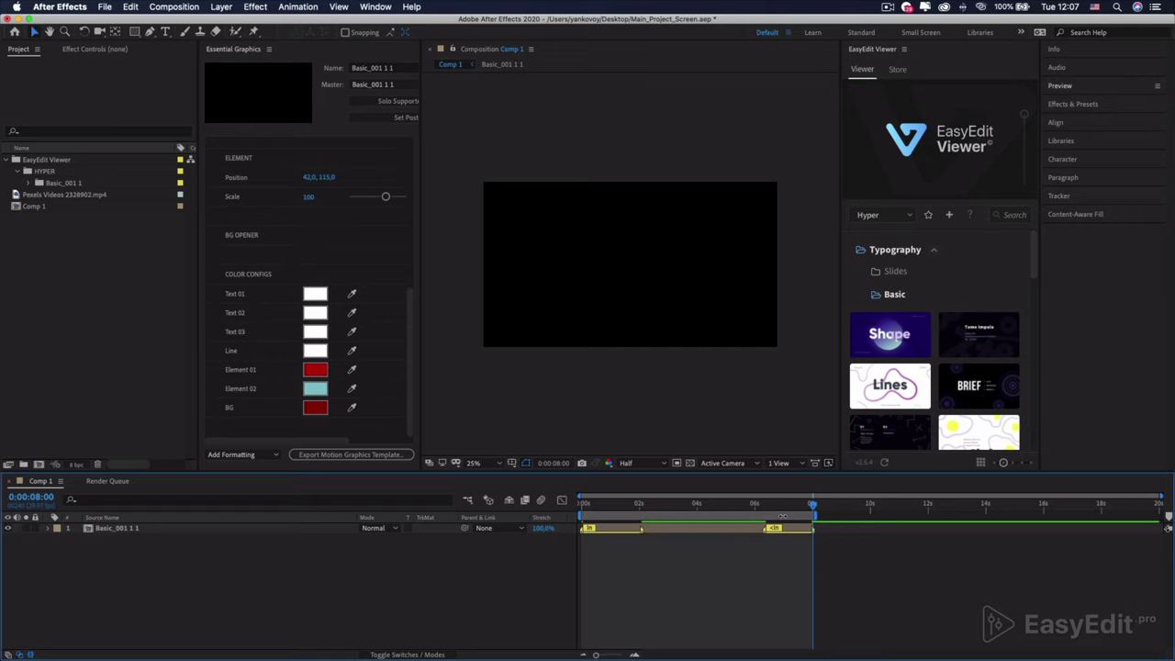
{"action": "left_click", "coordinate": [696, 504]}
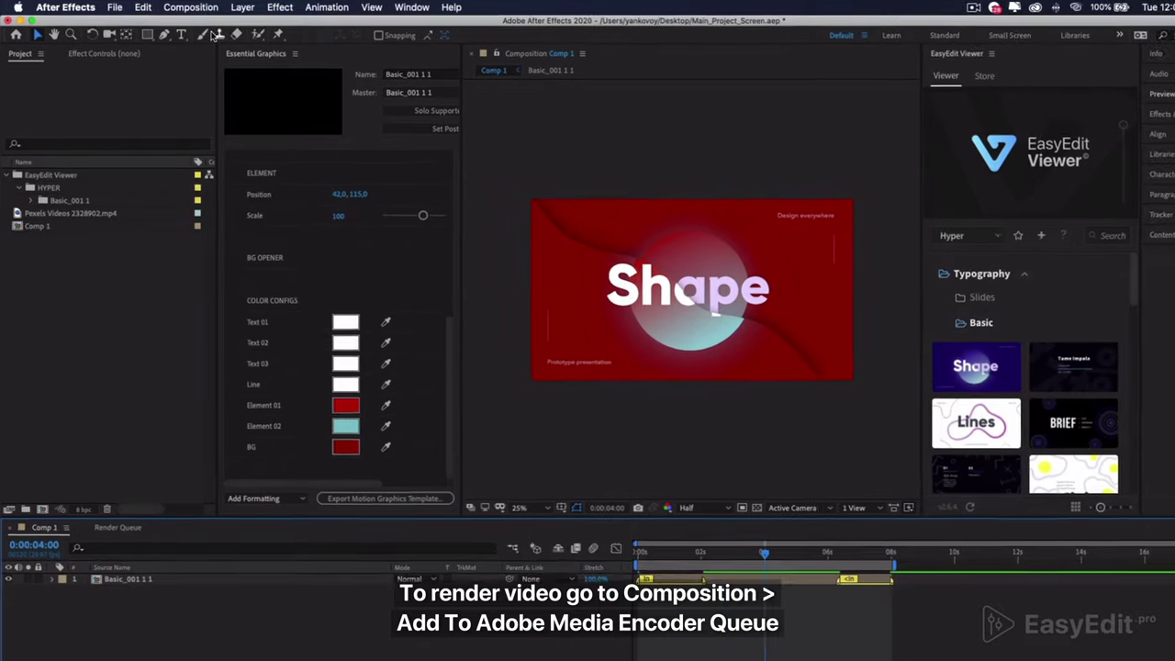
- Add Comp 1 to the Adobe Media Encoder queue from the Composition menu
{"action": "left_click", "coordinate": [190, 9]}
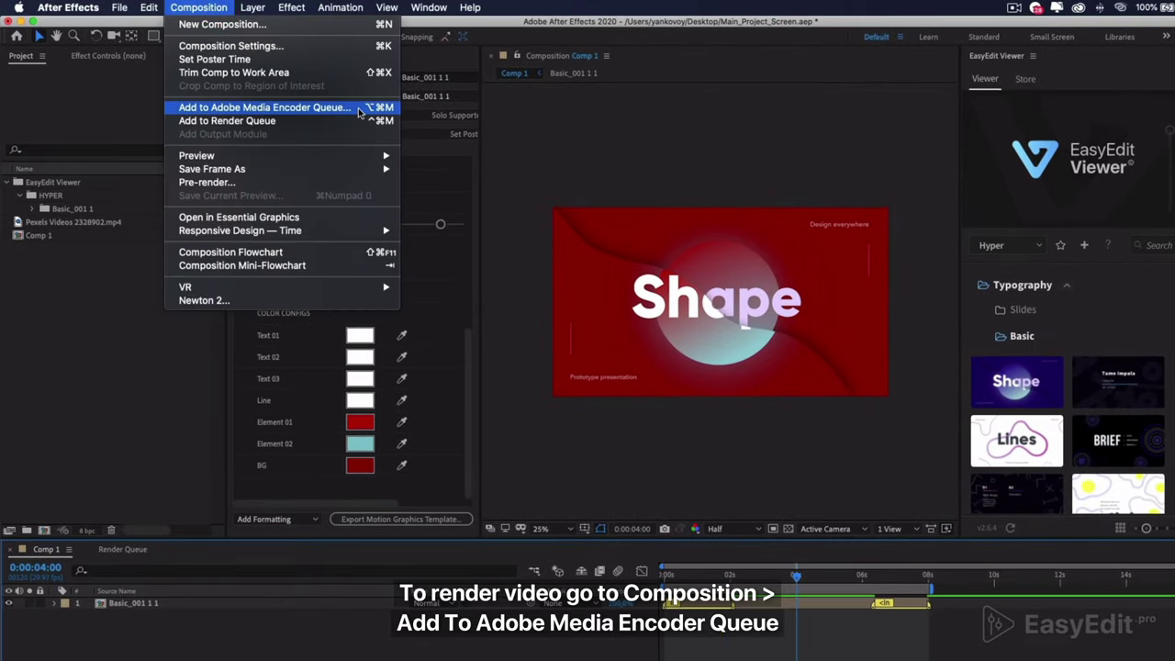
{"action": "left_click", "coordinate": [359, 110]}
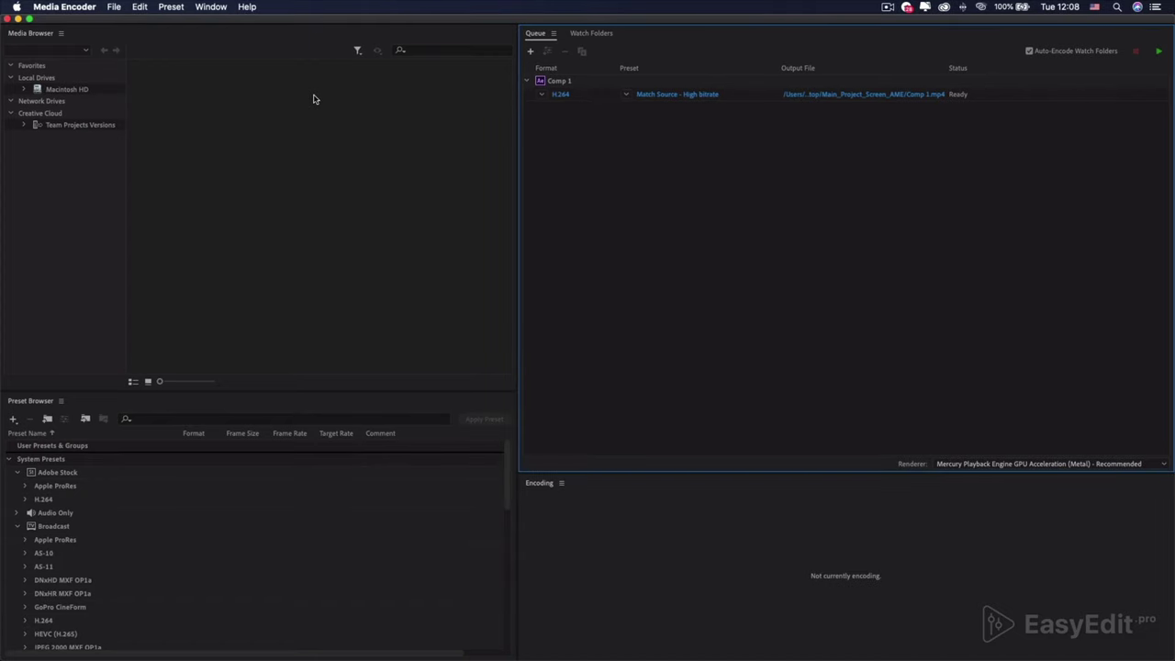
- Set Comp 1's export format to H.264 with Use Maximum Render Quality enabled
{"action": "left_click", "coordinate": [658, 96]}
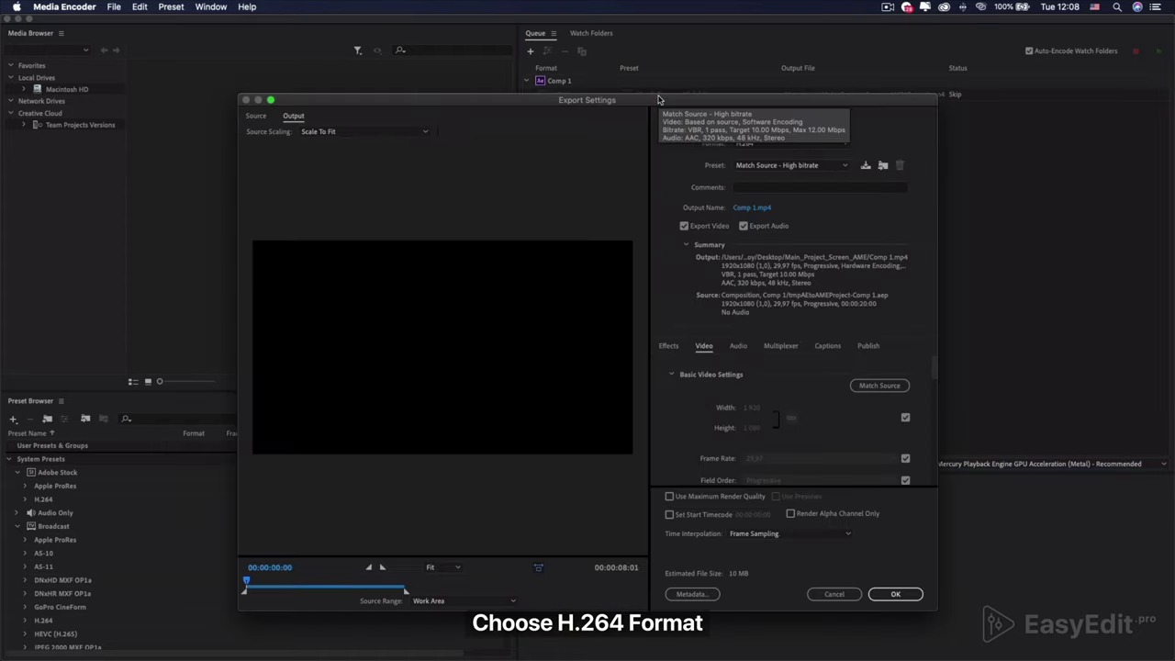
{"action": "left_click", "coordinate": [782, 147]}
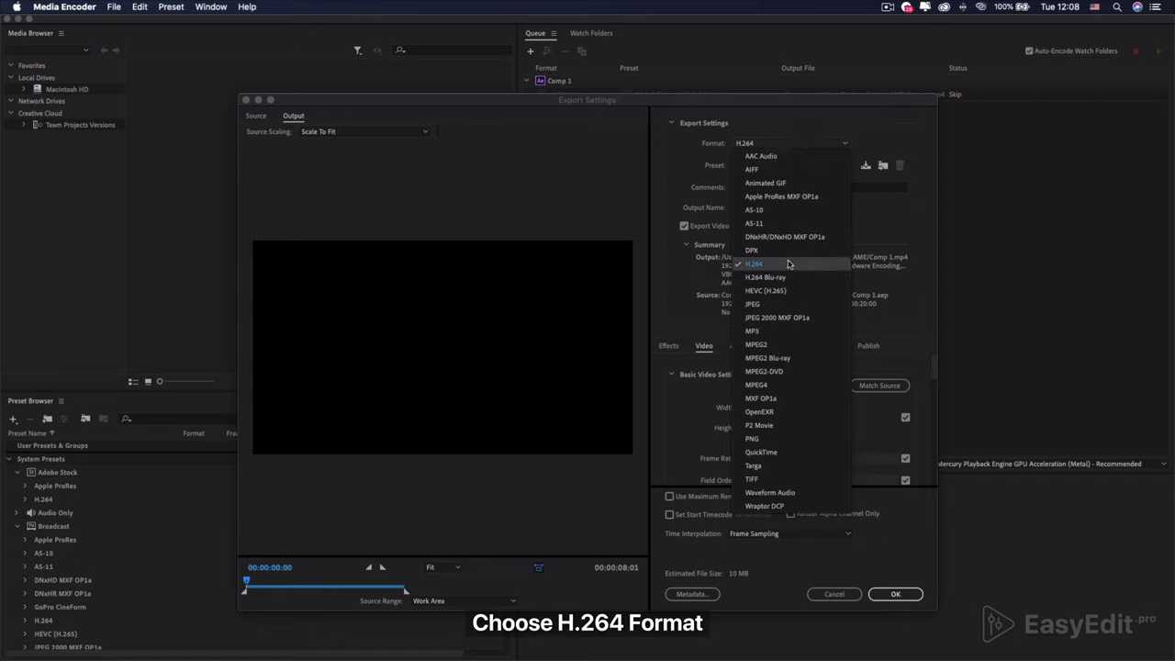
{"action": "left_click", "coordinate": [788, 264]}
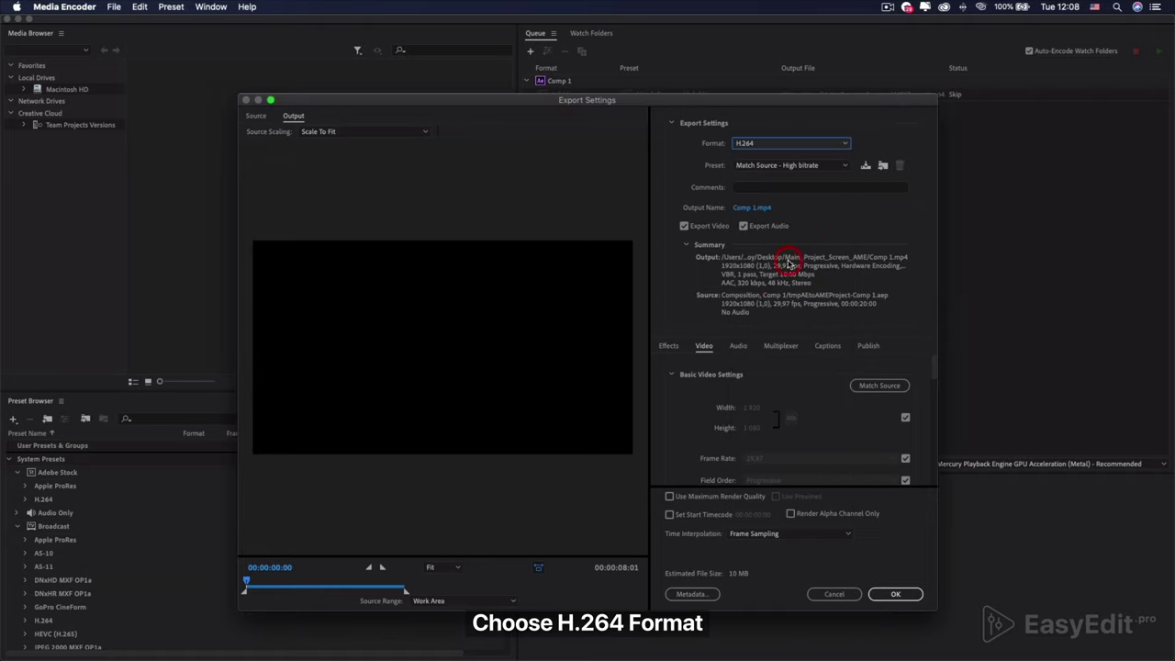
{"action": "left_click", "coordinate": [670, 496]}
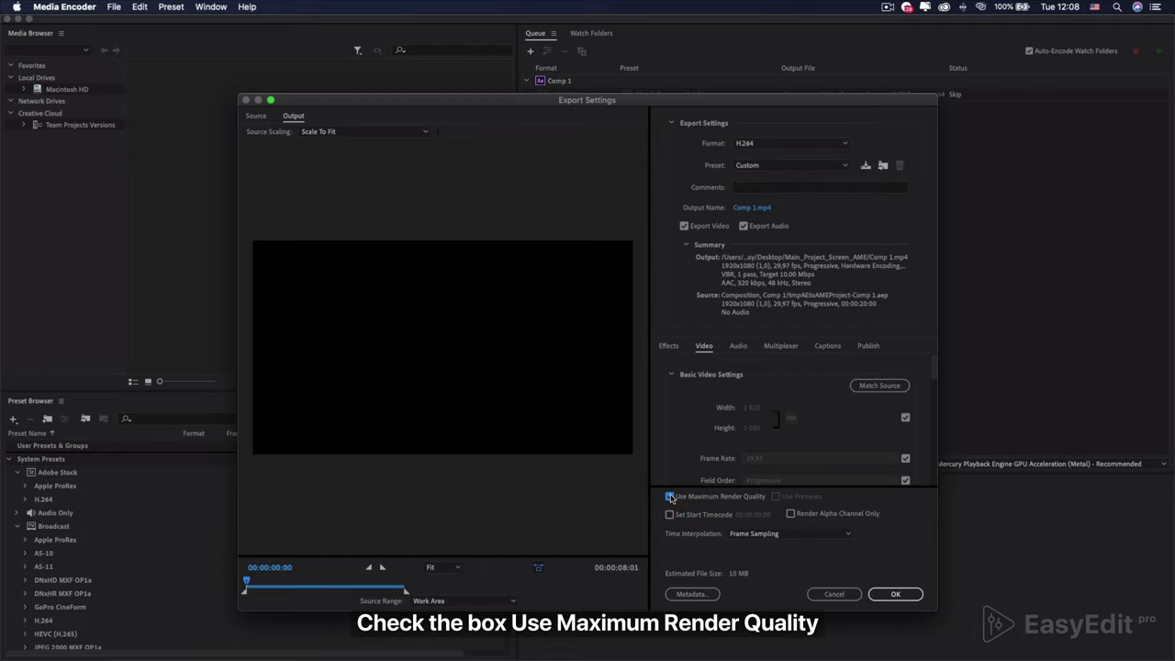
{"action": "left_click", "coordinate": [889, 595]}
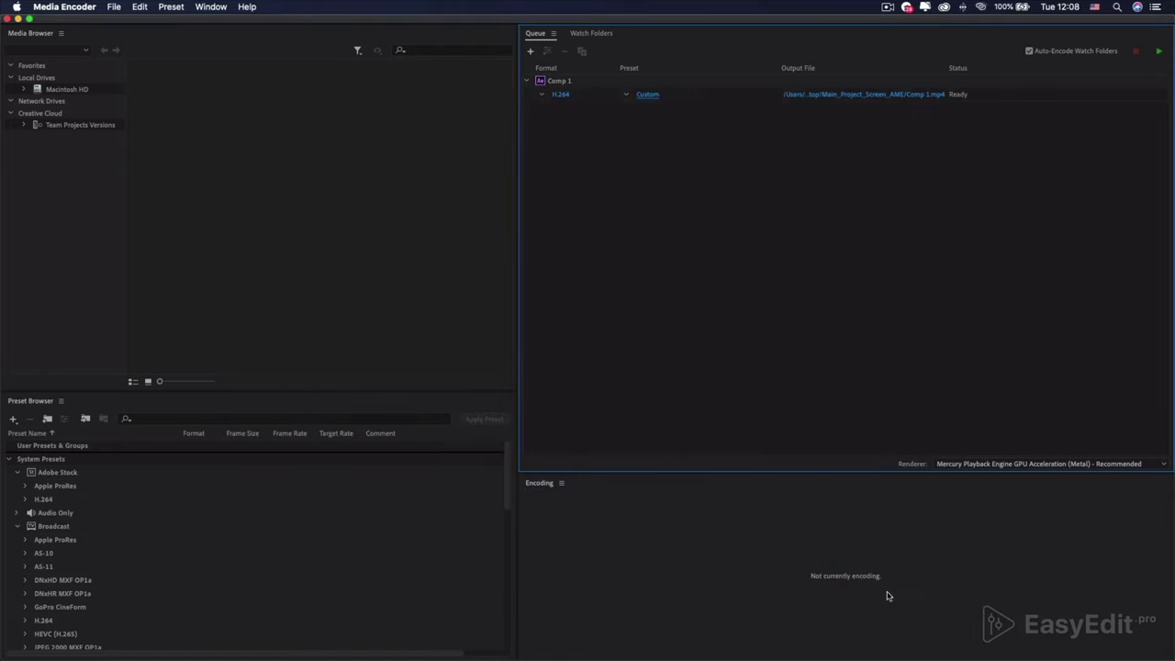
- Save the output as Video_01.mp4 in the Render folder, render the queue, and reveal the file
{"action": "left_click", "coordinate": [817, 95]}
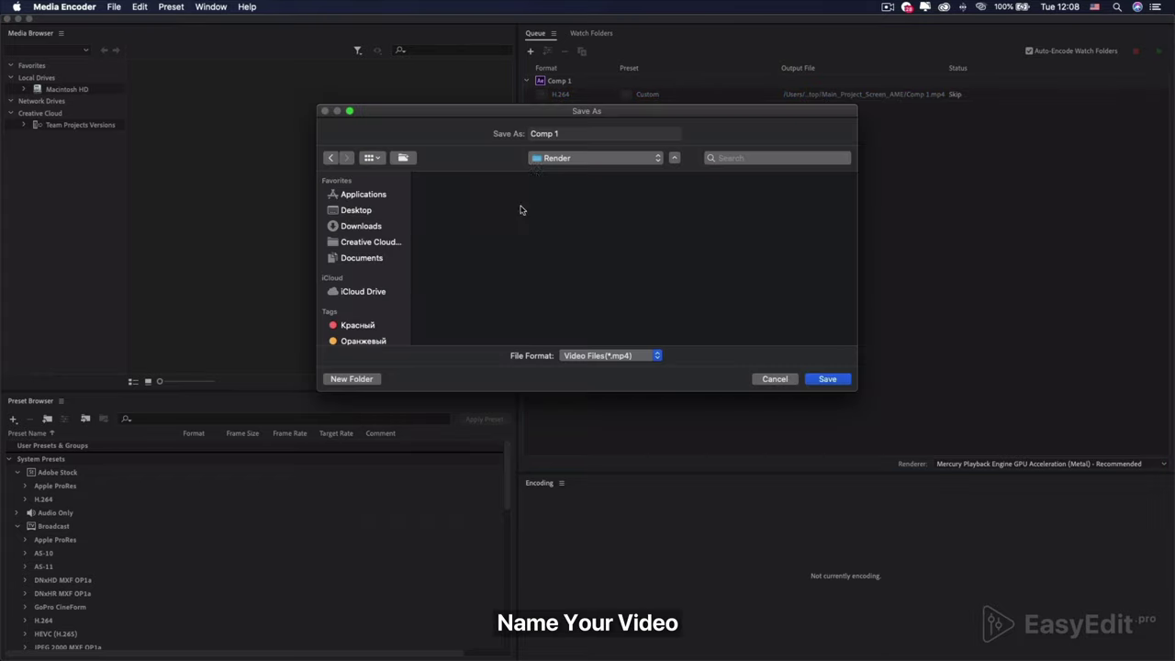
{"action": "left_click", "coordinate": [529, 135]}
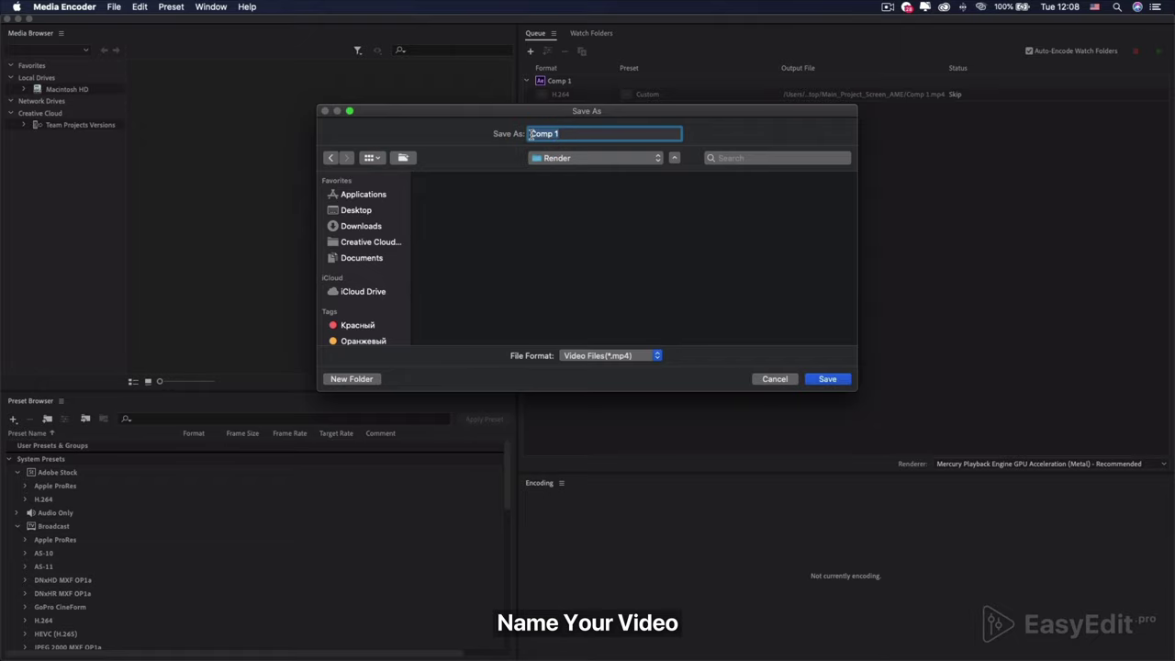
{"action": "type", "text": "Video_01"}
{"action": "left_click", "coordinate": [828, 380]}
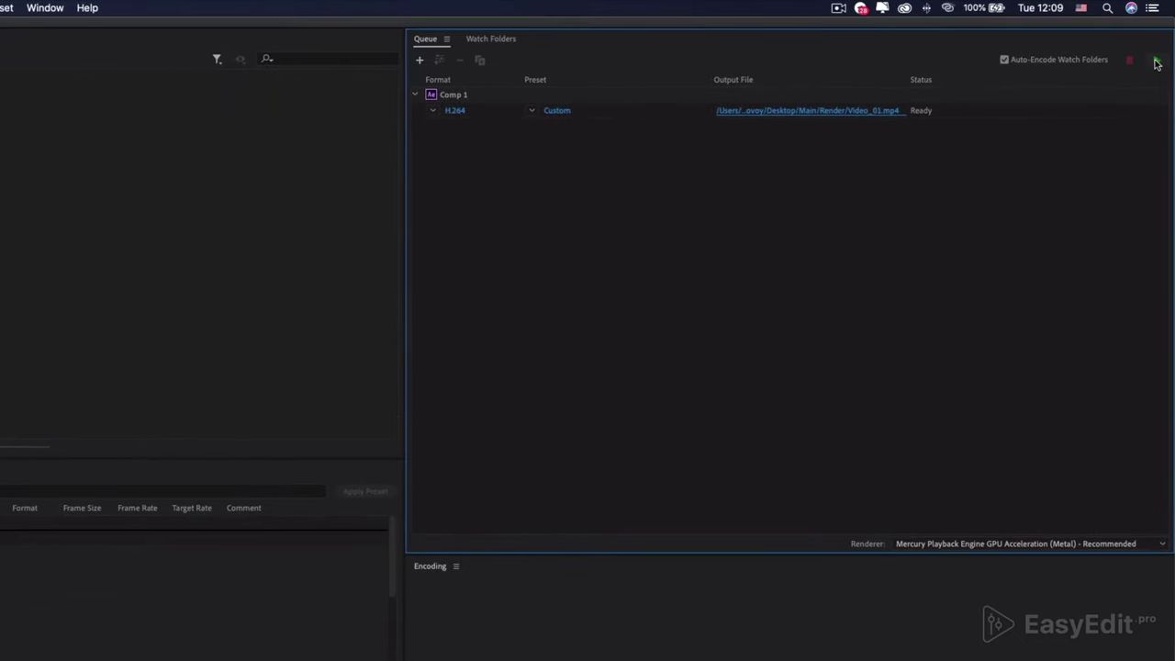
{"action": "left_click", "coordinate": [1157, 61]}
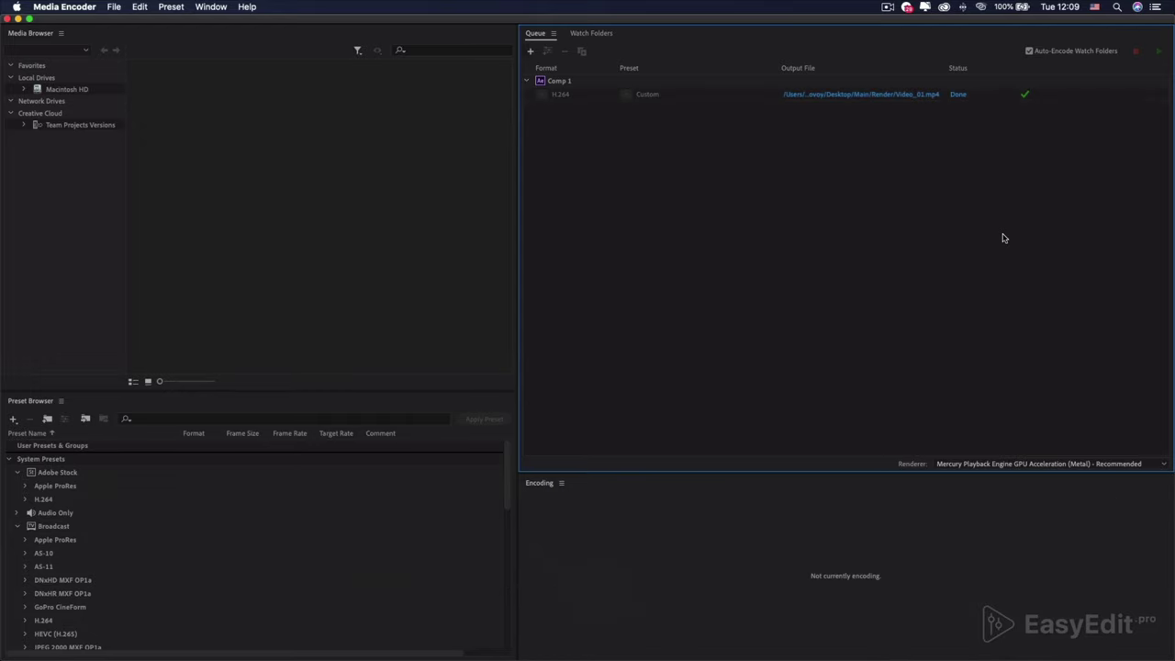
{"action": "left_click", "coordinate": [866, 96]}
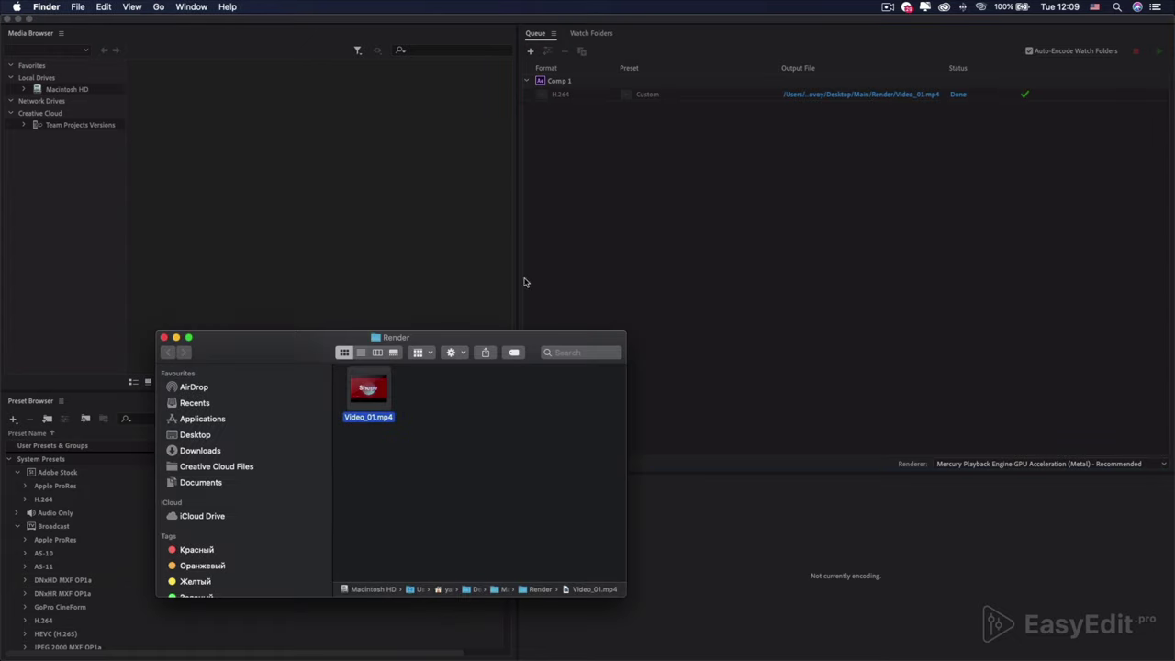
- Quick Look Video_01.mp4 to watch the red Shape animation, then close the preview
{"action": "left_click_drag", "start_coordinate": [491, 340], "coordinate": [663, 180]}
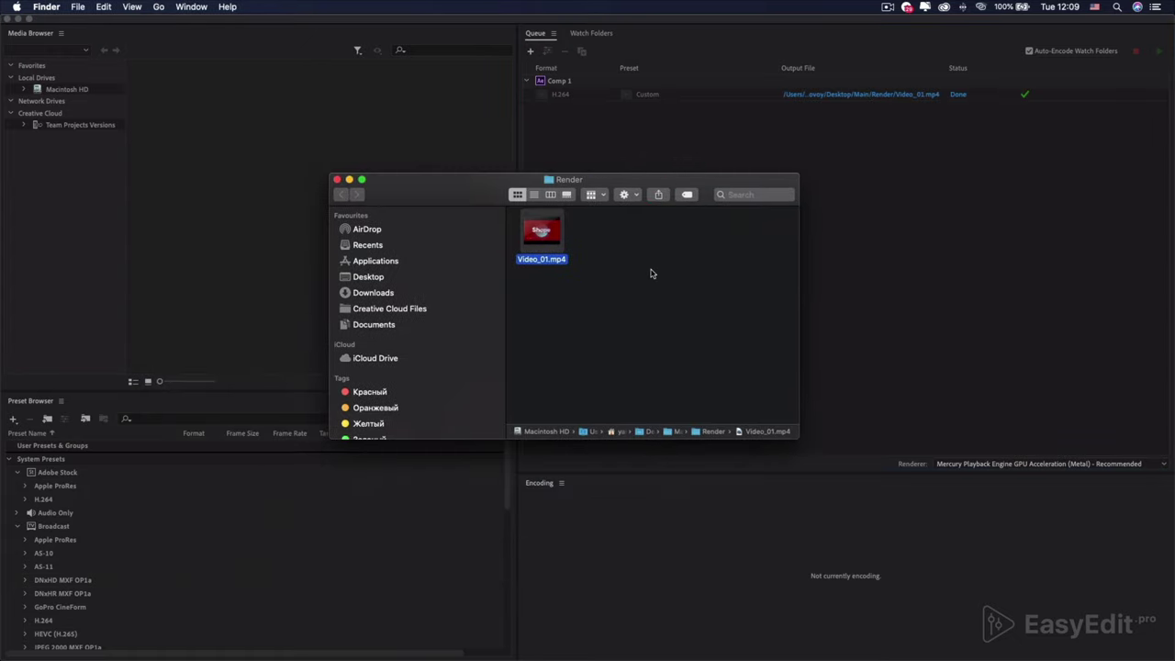
{"action": "key", "text": "space"}
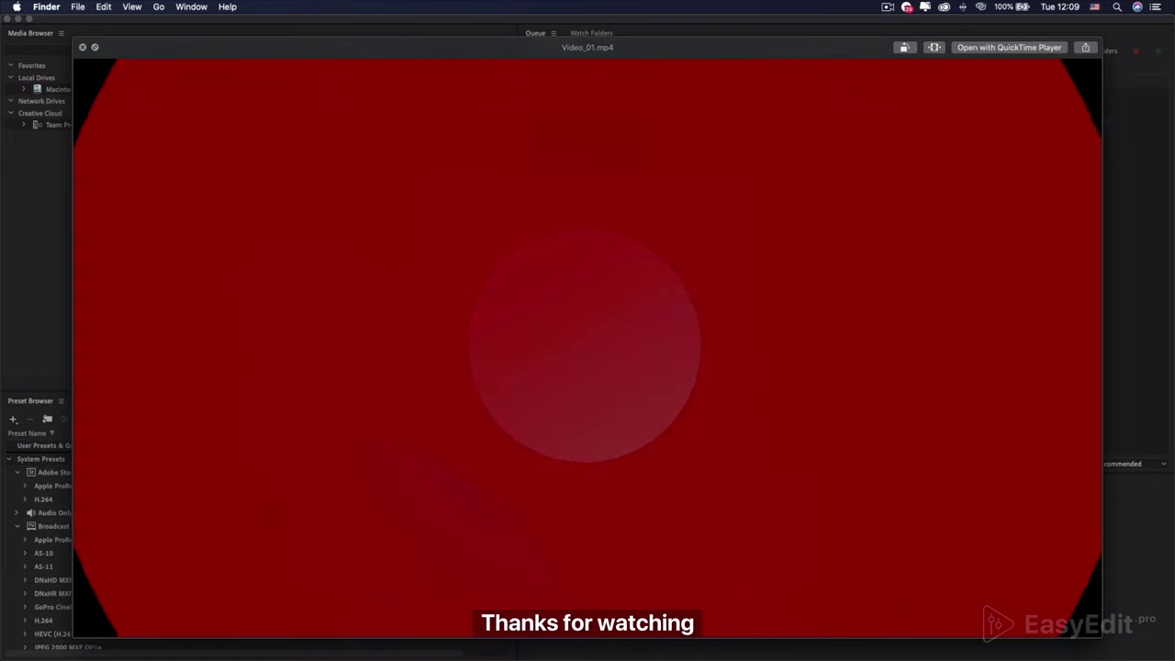
{"action": "key", "text": "space"}
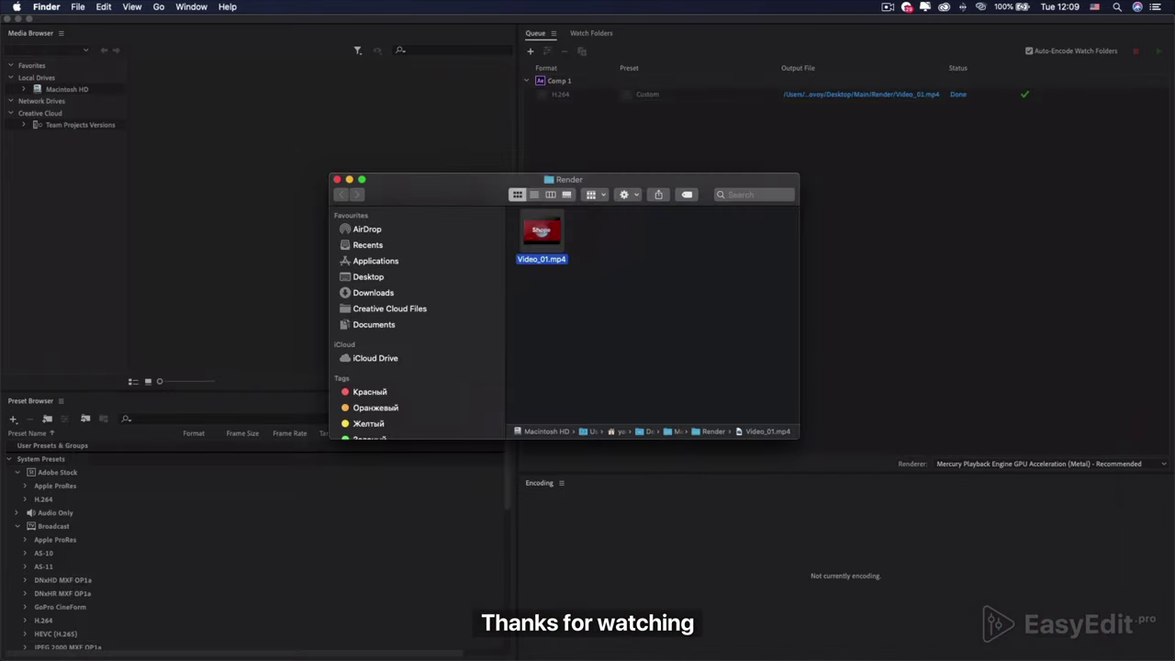